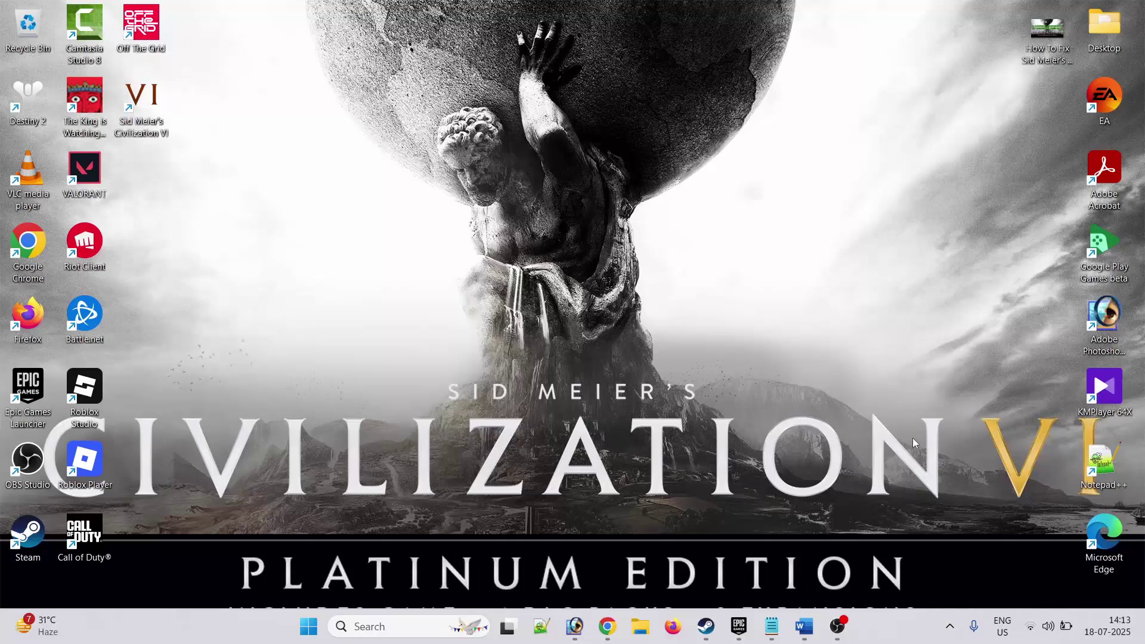
- Check the Epic Games Launcher's system tray options for exiting the launcher
{"action": "left_click", "coordinate": [951, 629]}
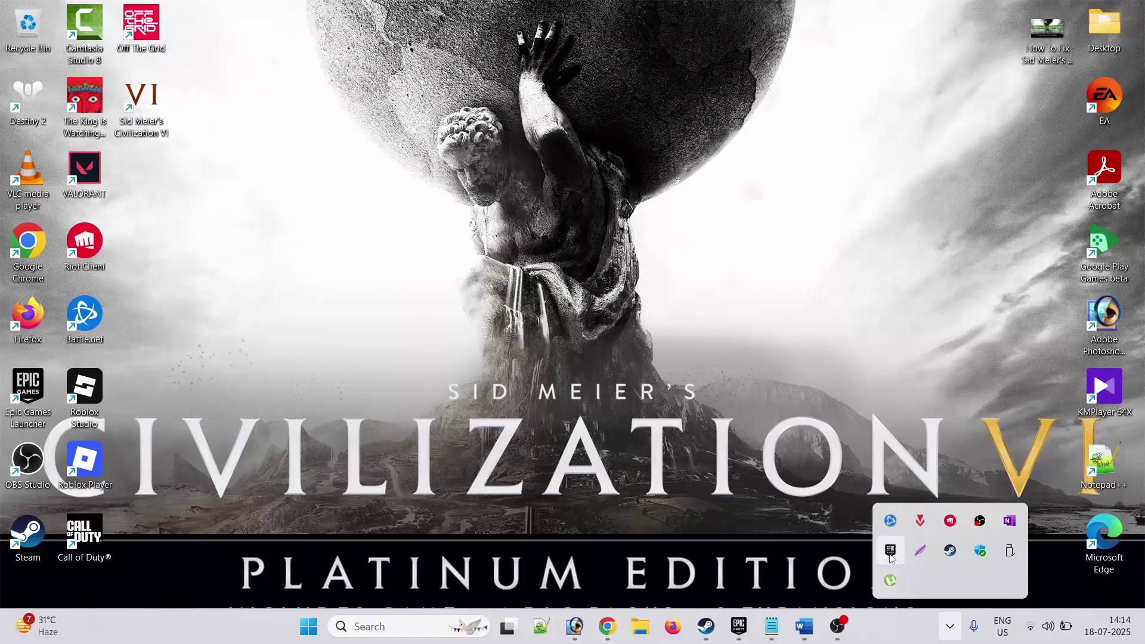
{"action": "right_click", "coordinate": [891, 556]}
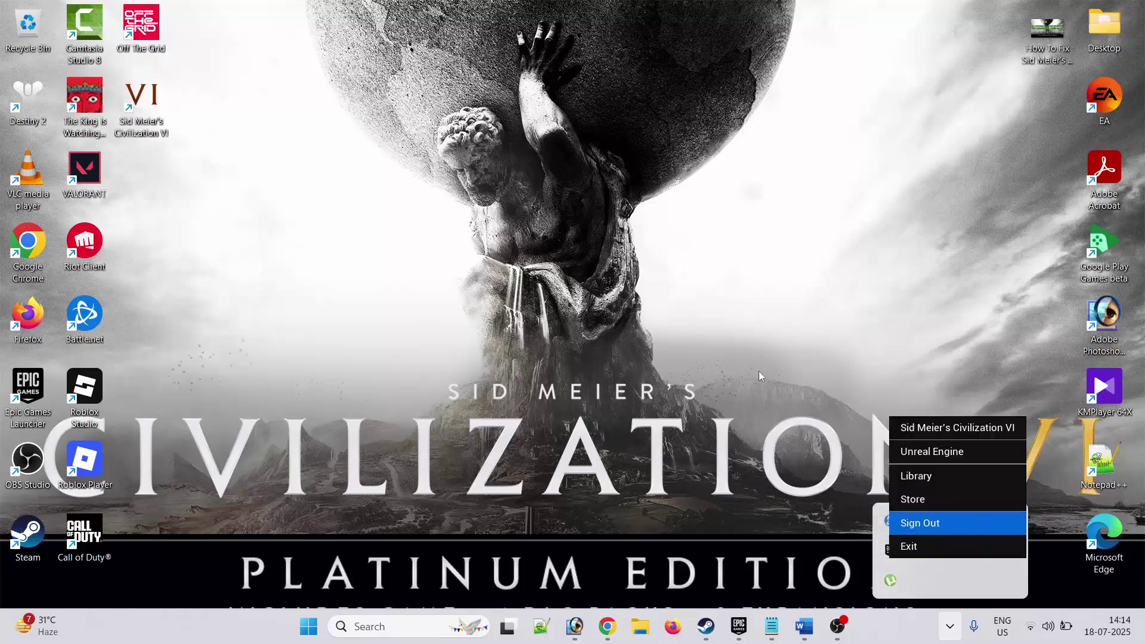
{"action": "left_click", "coordinate": [961, 523]}
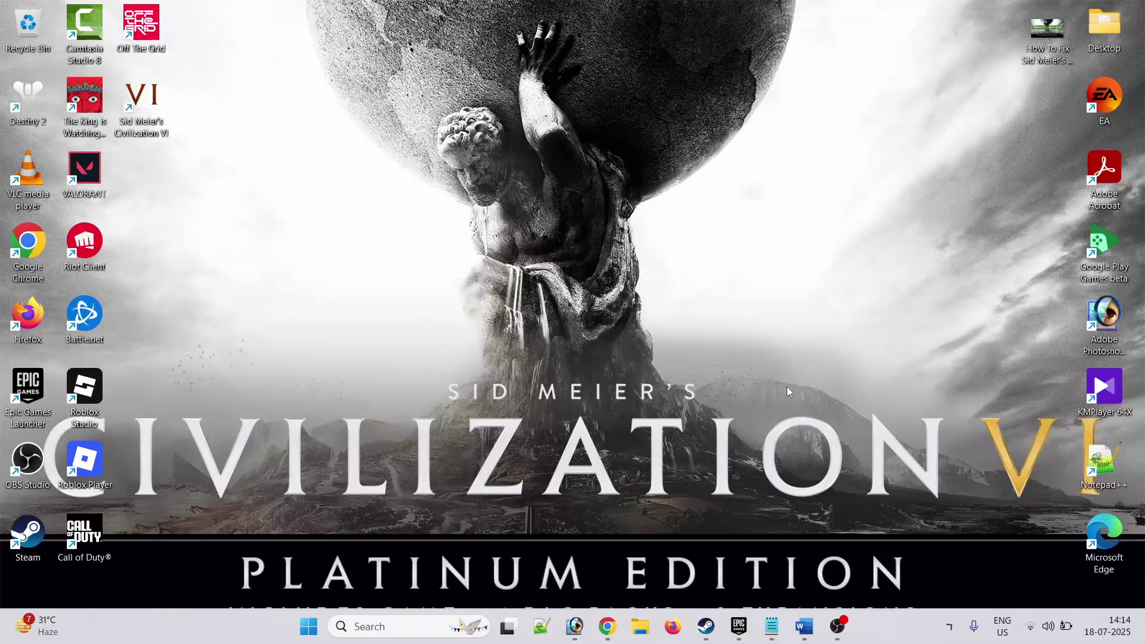
- Check the Windows power options for restarting the PC
{"action": "left_click", "coordinate": [309, 627]}
{"action": "left_click", "coordinate": [764, 576]}
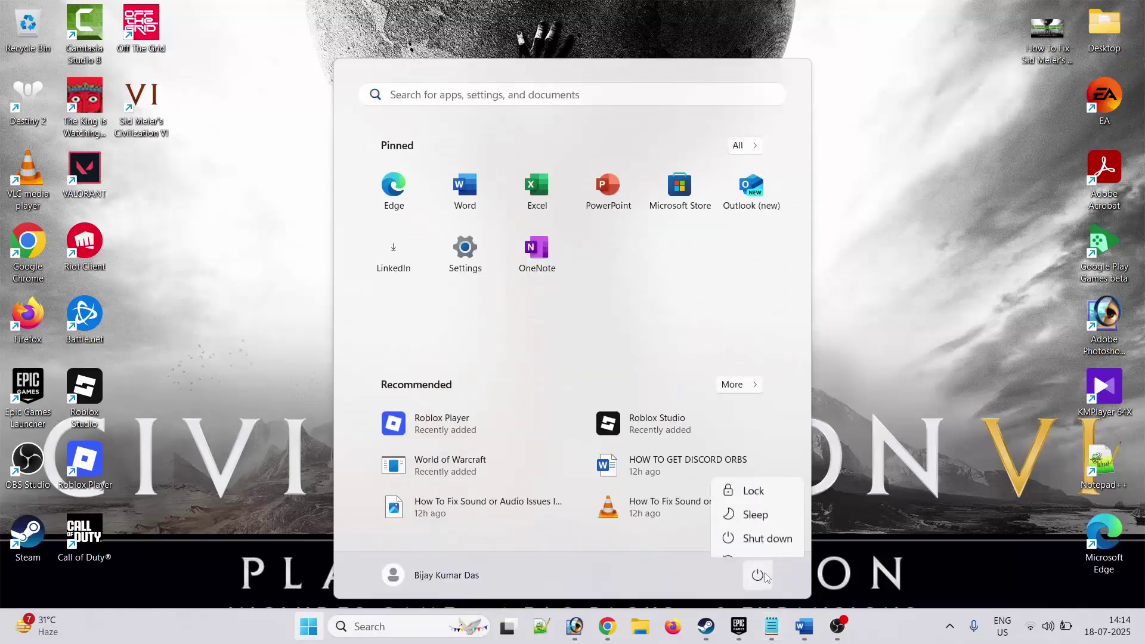
{"action": "left_click", "coordinate": [767, 546]}
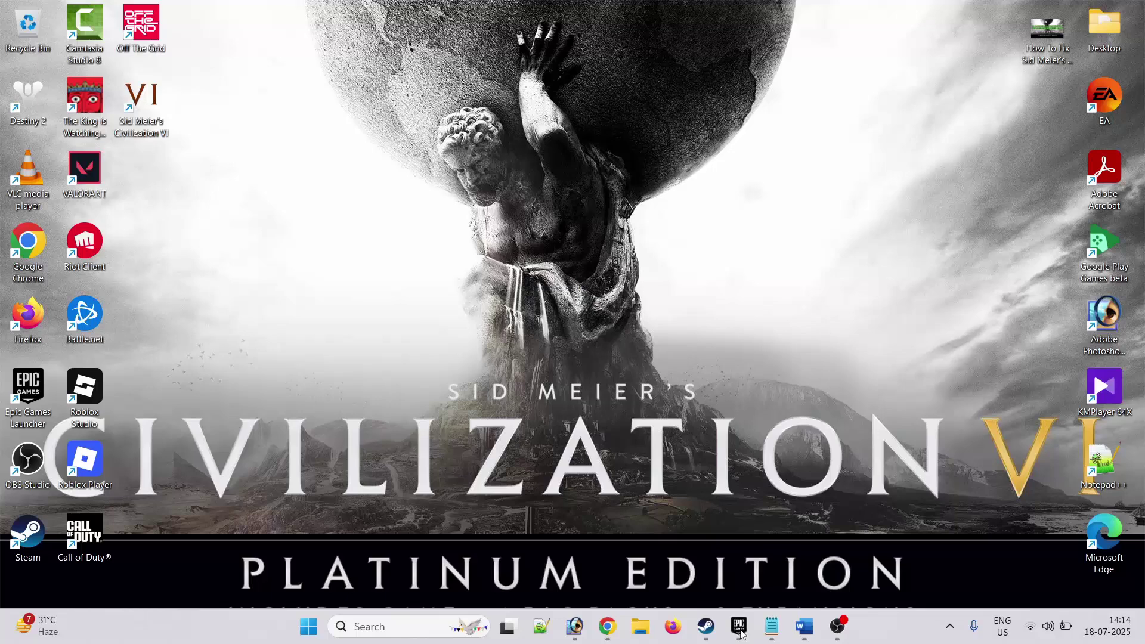
- Review Fix 2 in the Word document of fixes and locate the Sid Meier's Civilization VI shortcut on the desktop
{"action": "left_click", "coordinate": [740, 628]}
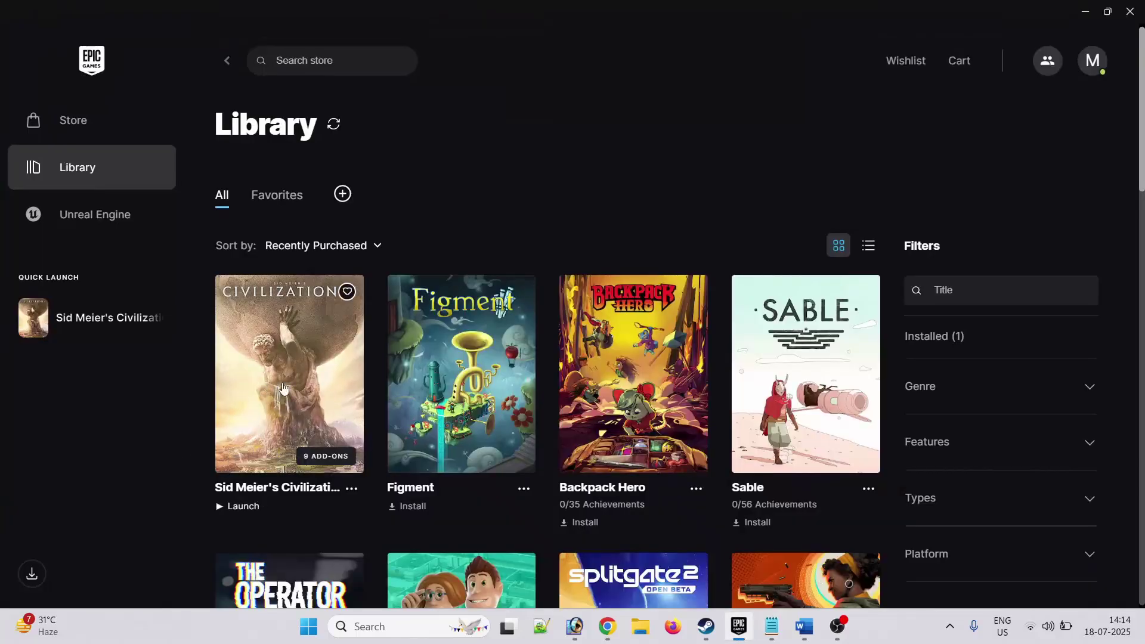
{"action": "key", "text": "alt+Tab"}
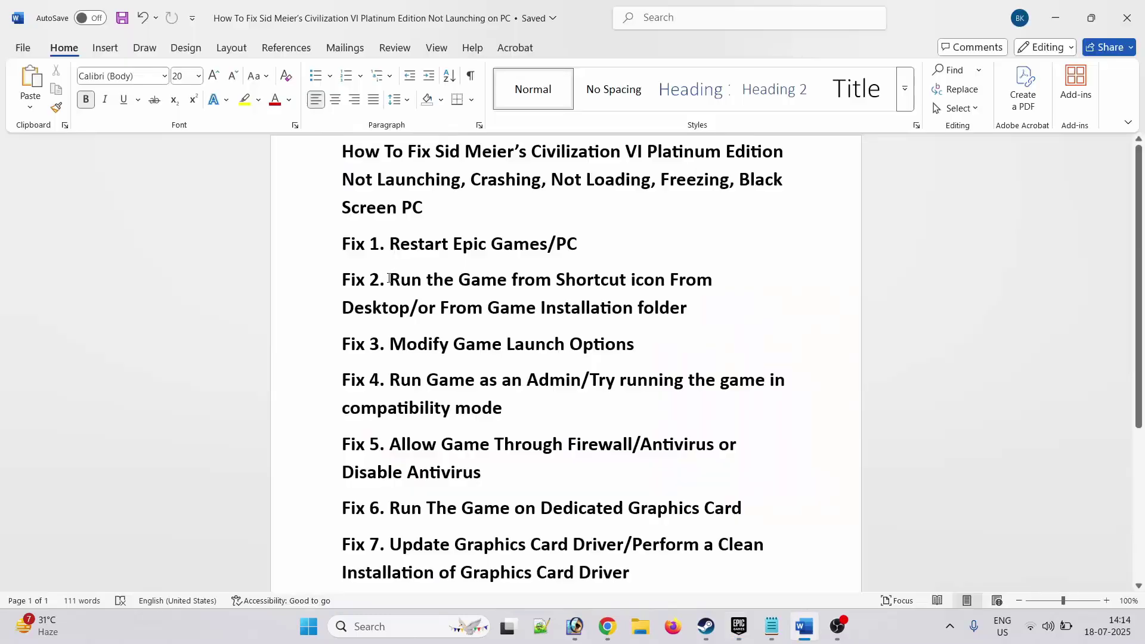
{"action": "left_click_drag", "start_coordinate": [391, 280], "coordinate": [410, 307]}
{"action": "key", "text": "super+d"}
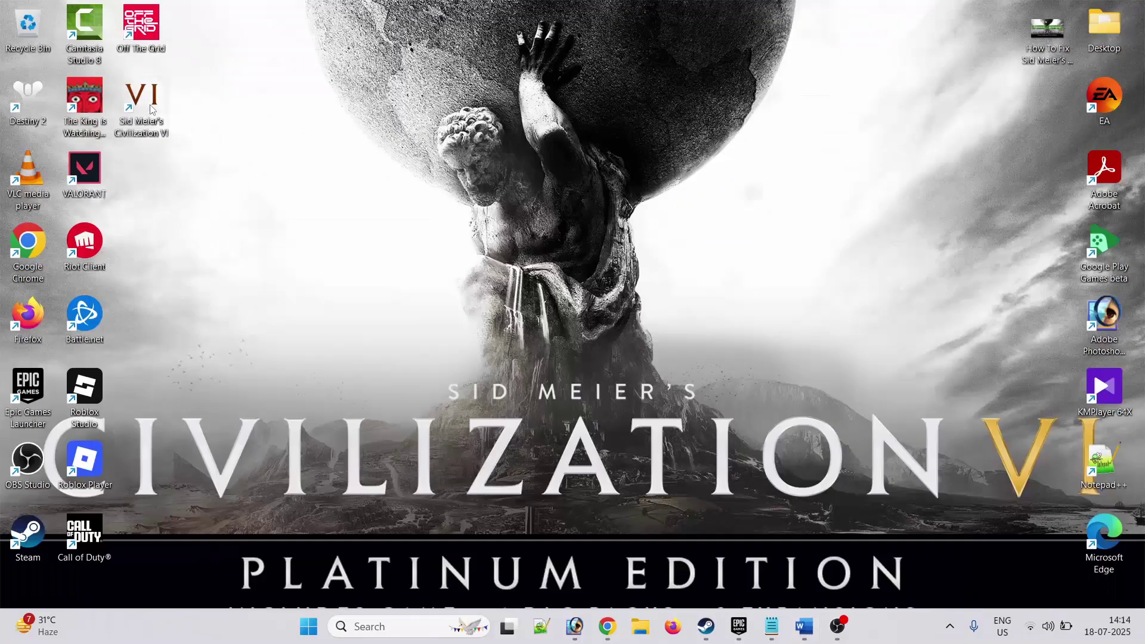
{"action": "key", "text": "super+d"}
{"action": "left_click", "coordinate": [438, 306]}
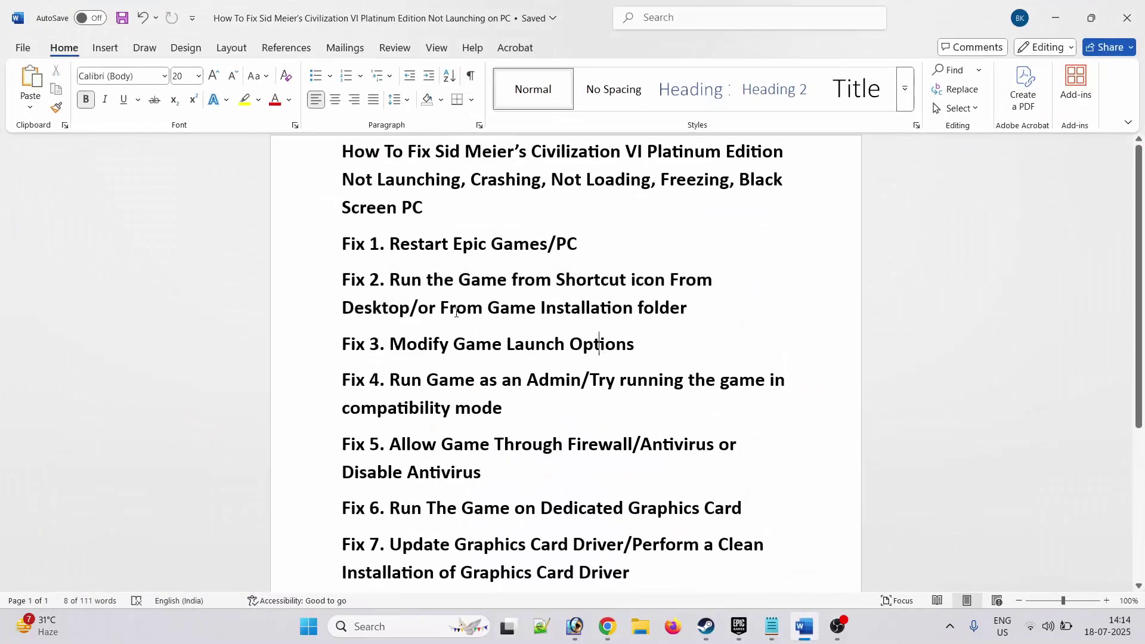
{"action": "left_click_drag", "start_coordinate": [442, 307], "coordinate": [686, 319]}
{"action": "left_click", "coordinate": [689, 330]}
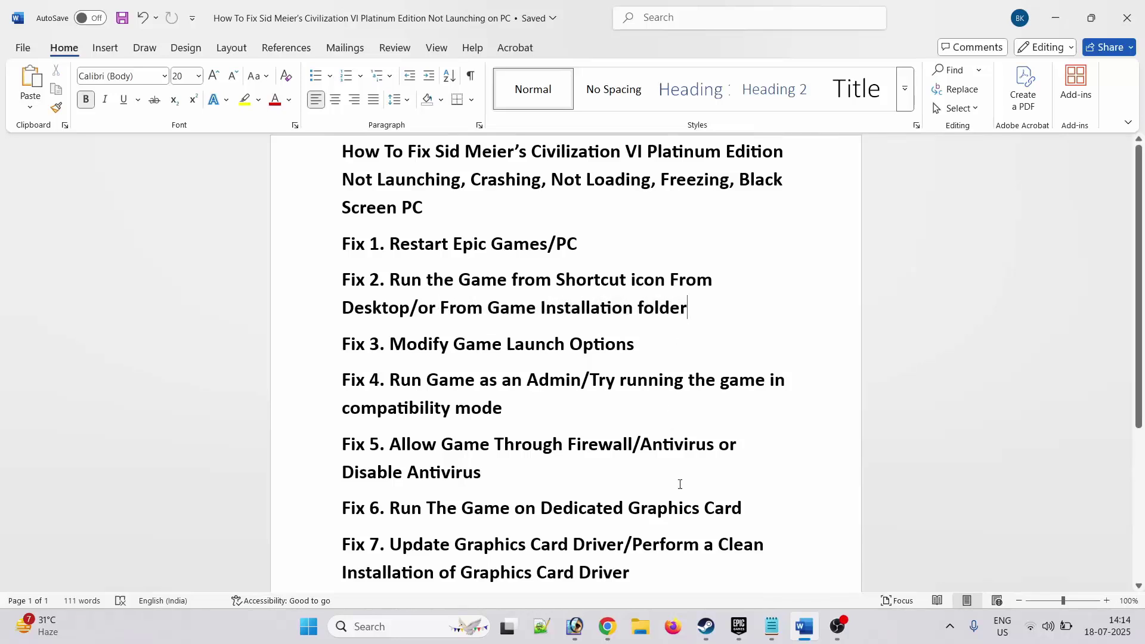
- Switch to the Epic Games Launcher and open the installation folder of Sid Meier's Civilization VI from its management options
{"action": "left_click", "coordinate": [739, 626]}
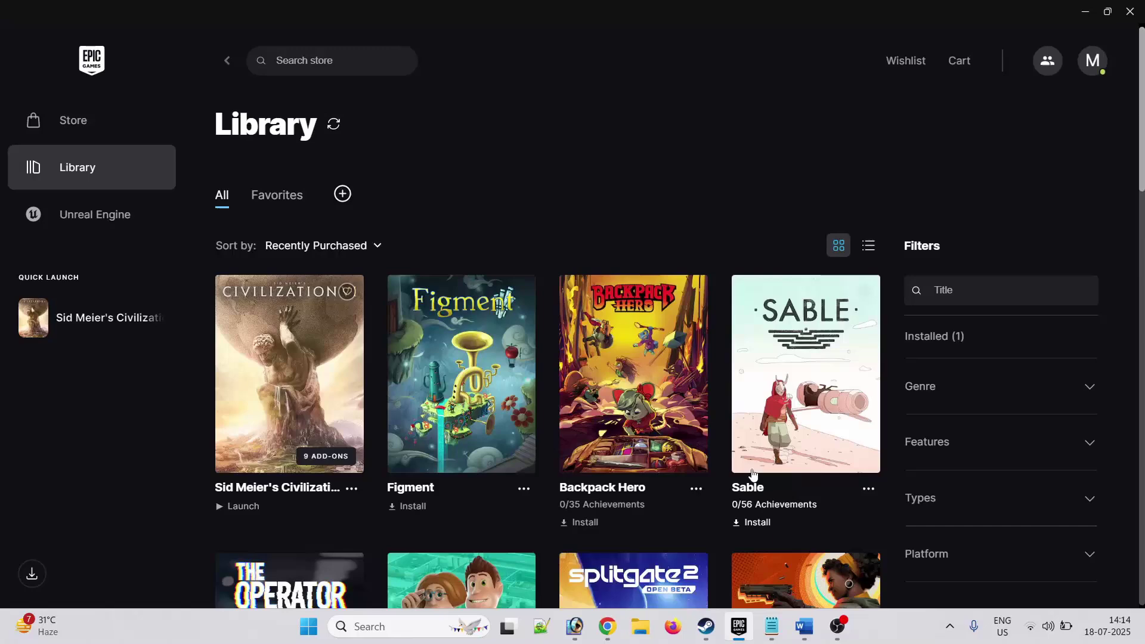
{"action": "left_click", "coordinate": [356, 492]}
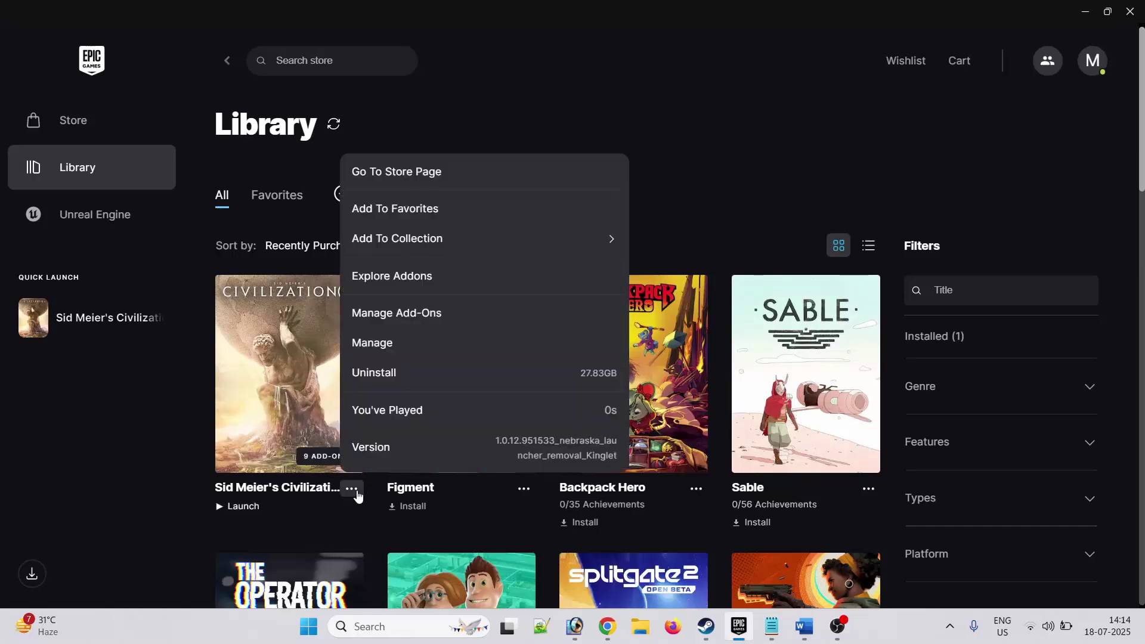
{"action": "left_click", "coordinate": [432, 344]}
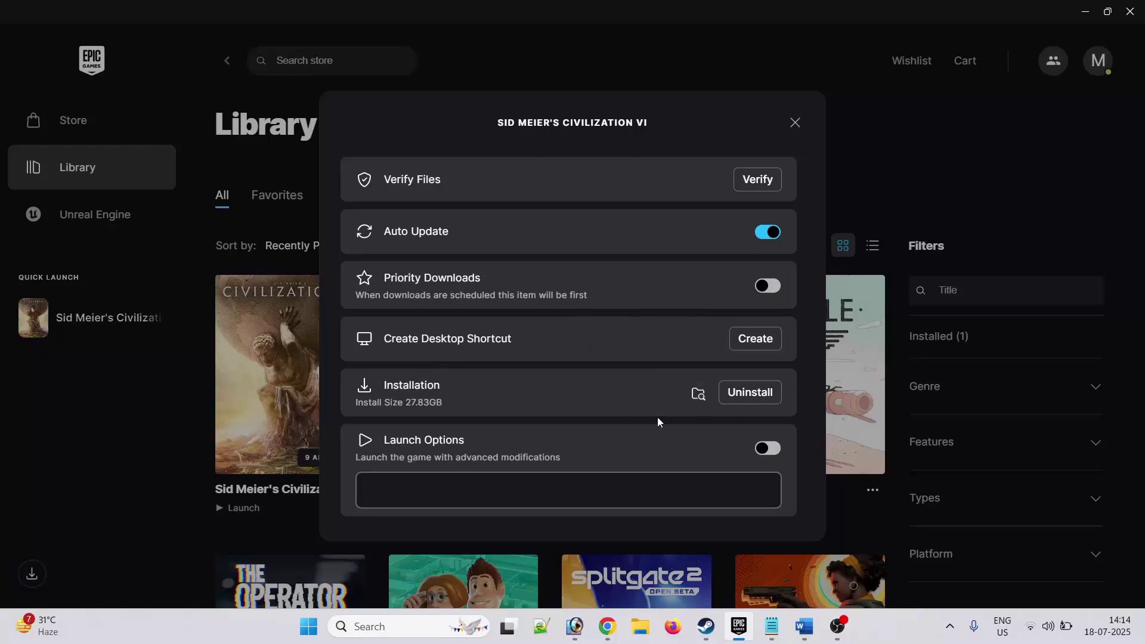
{"action": "left_click", "coordinate": [699, 396]}
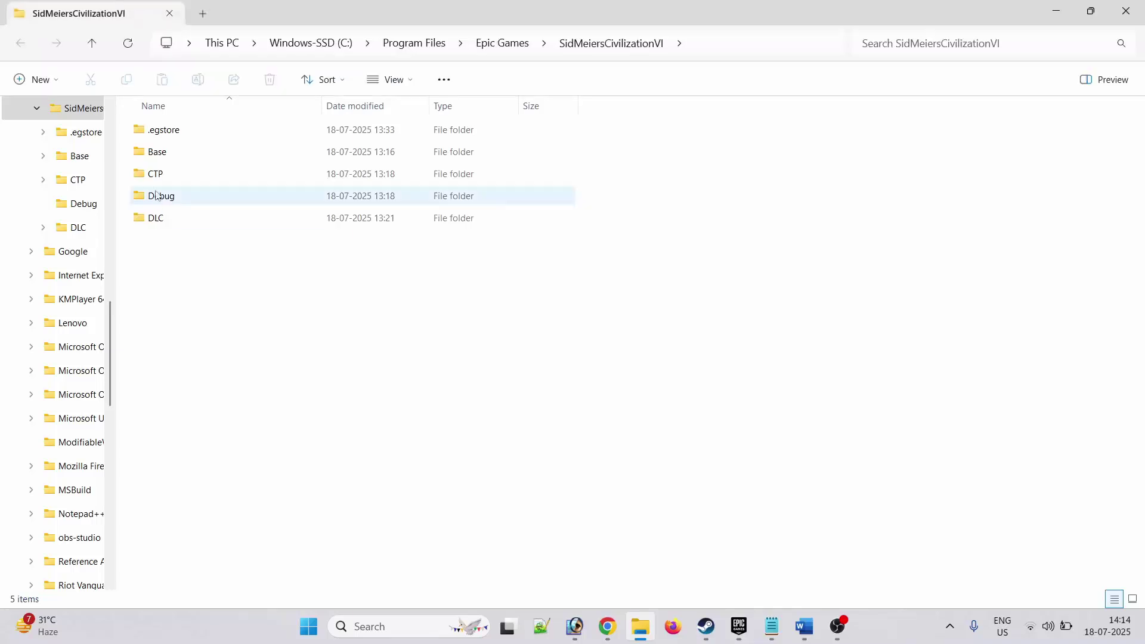
- Browse the game folder to Base > Binaries > Win64EOS and locate the CivilizationVI and CivilizationVI_DX12 applications
{"action": "double_click", "coordinate": [175, 154]}
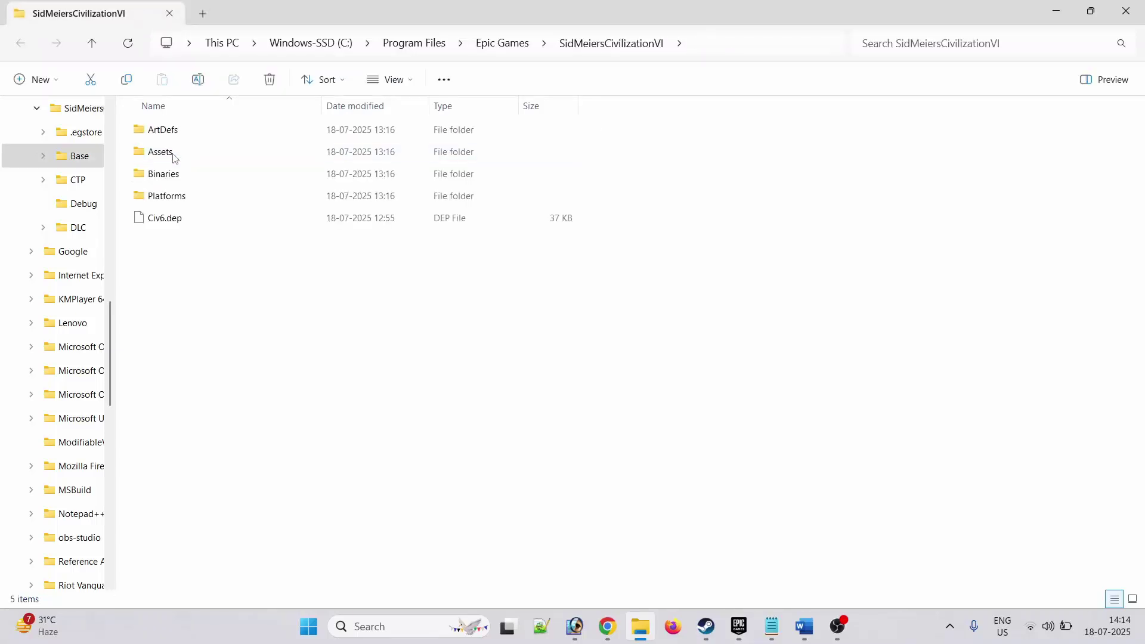
{"action": "double_click", "coordinate": [193, 175]}
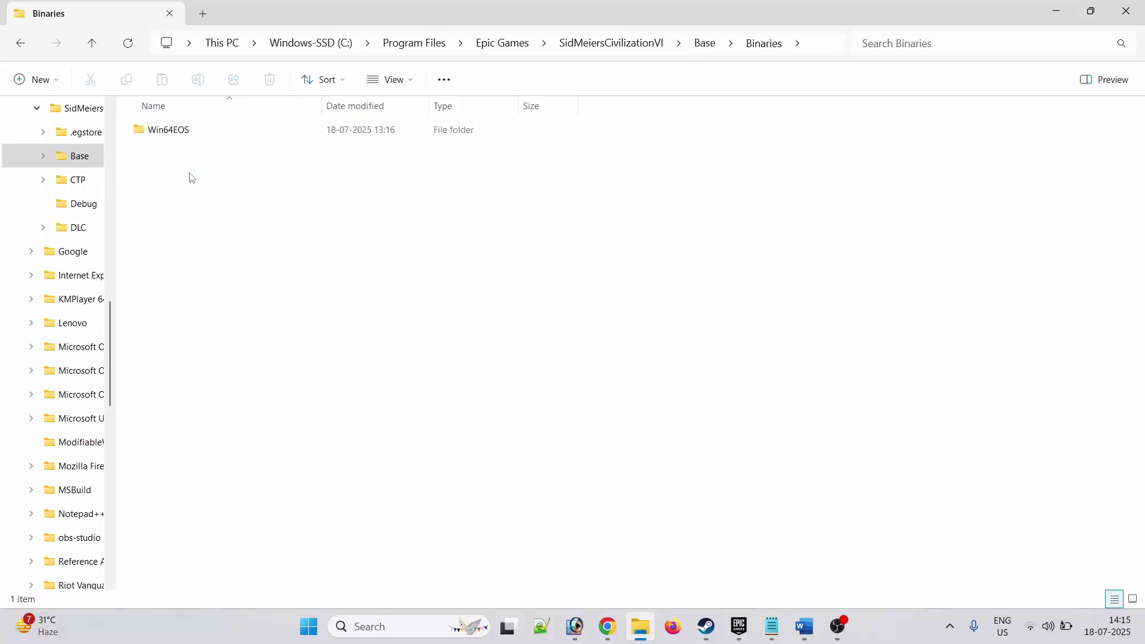
{"action": "double_click", "coordinate": [205, 137]}
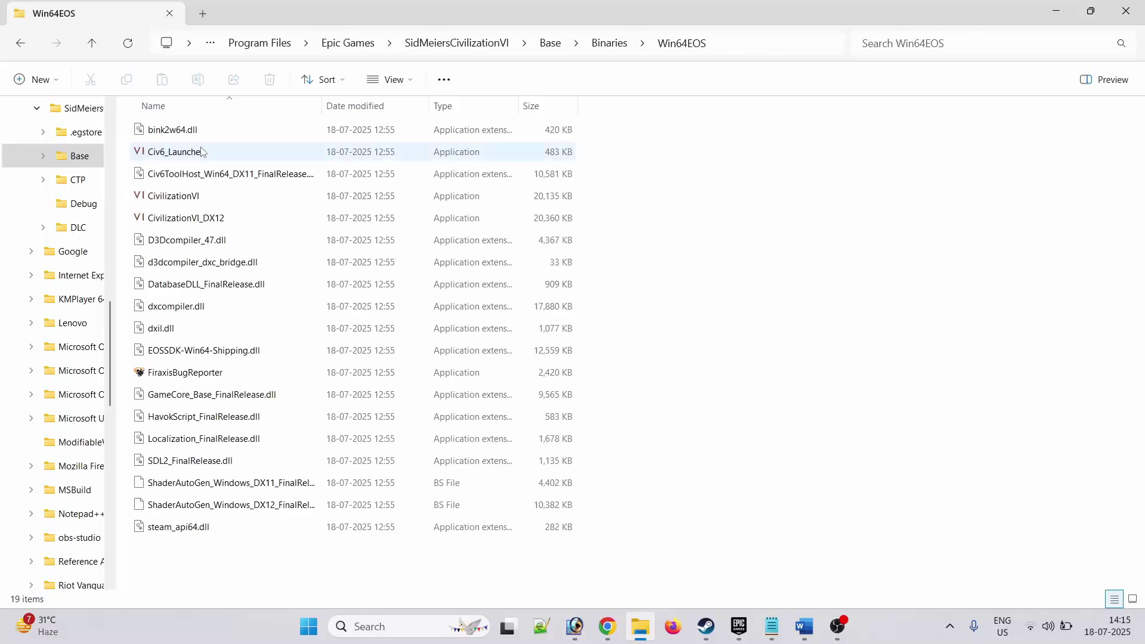
{"action": "mouse_move", "coordinate": [177, 199]}
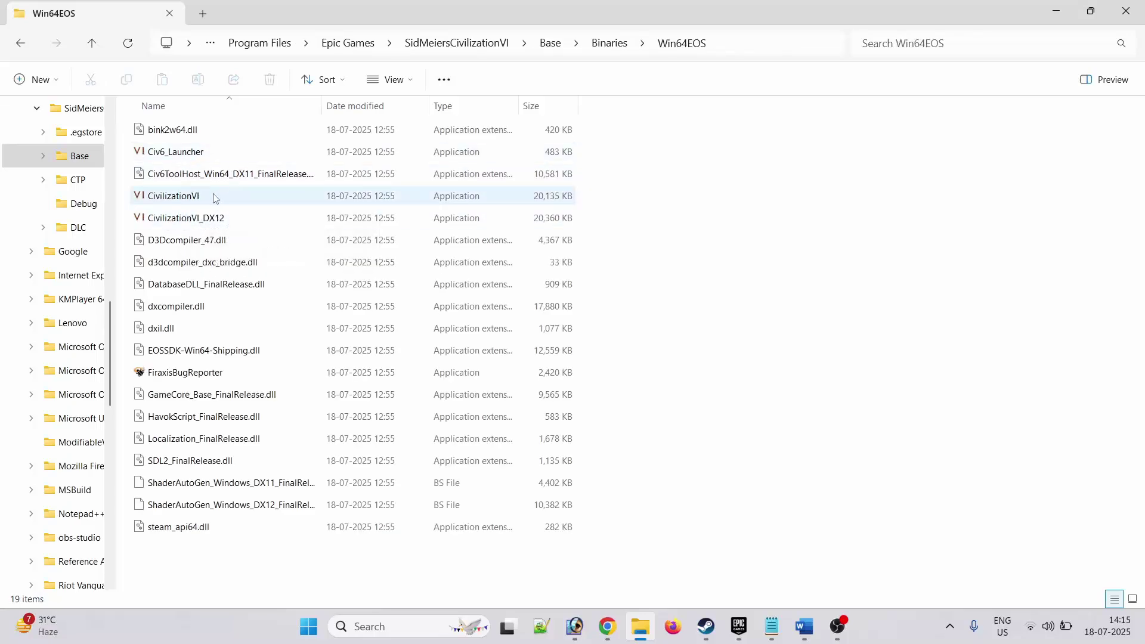
{"action": "mouse_move", "coordinate": [195, 224]}
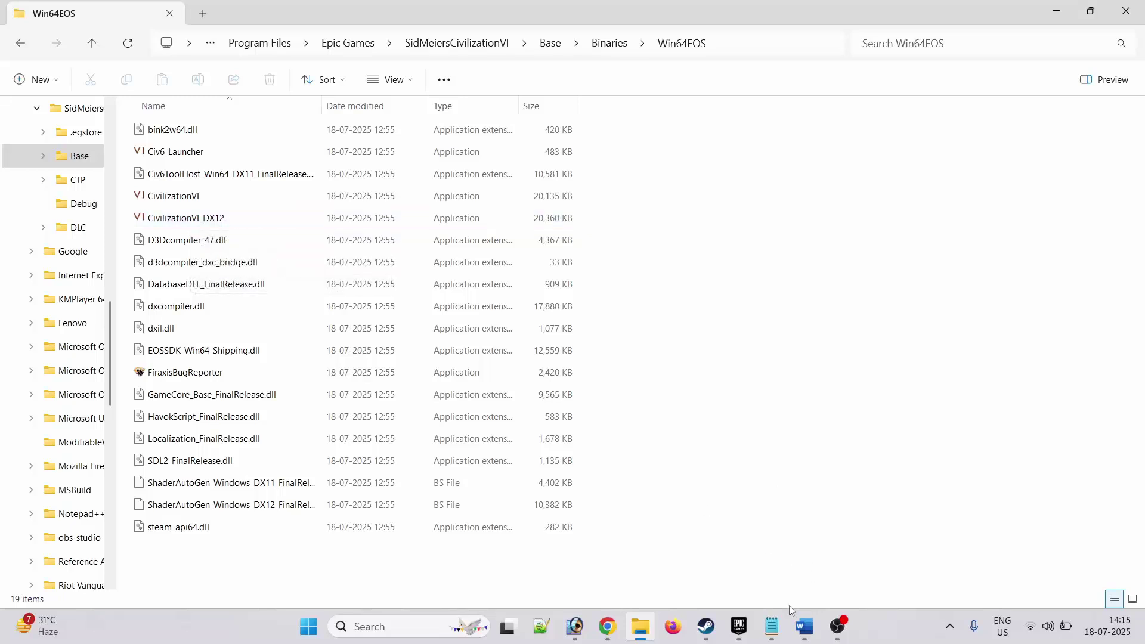
- Switch to the Word document and review Fix 3, Modify Game Launch Options
{"action": "left_click", "coordinate": [804, 626]}
{"action": "scroll", "coordinate": [388, 282], "scroll_direction": "down", "scroll_amount": 2}
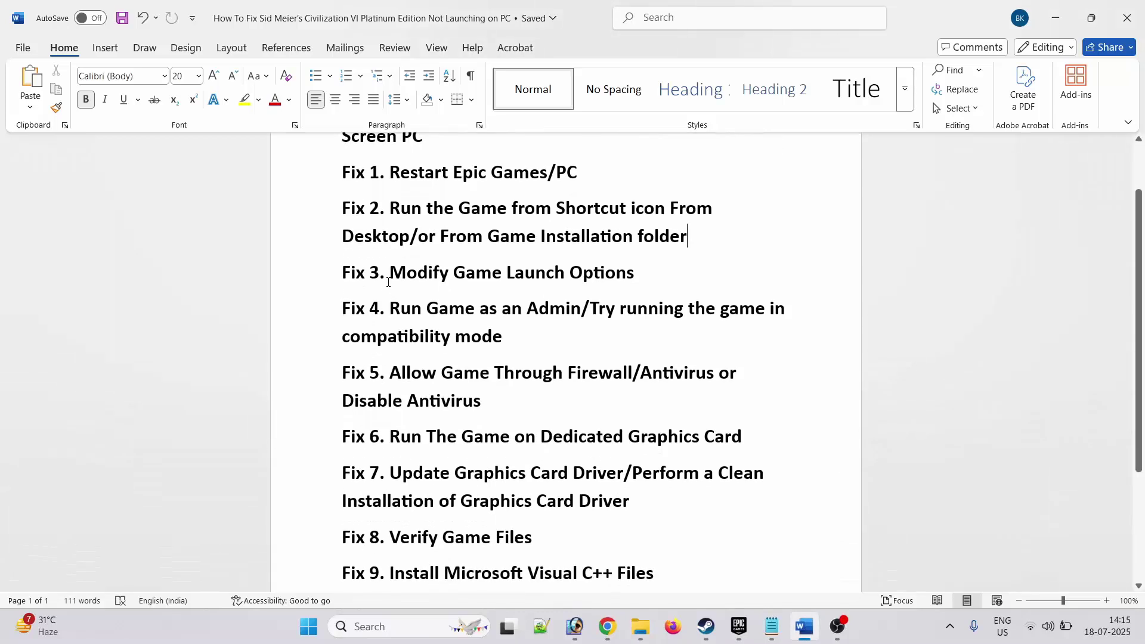
{"action": "left_click_drag", "start_coordinate": [392, 273], "coordinate": [635, 273]}
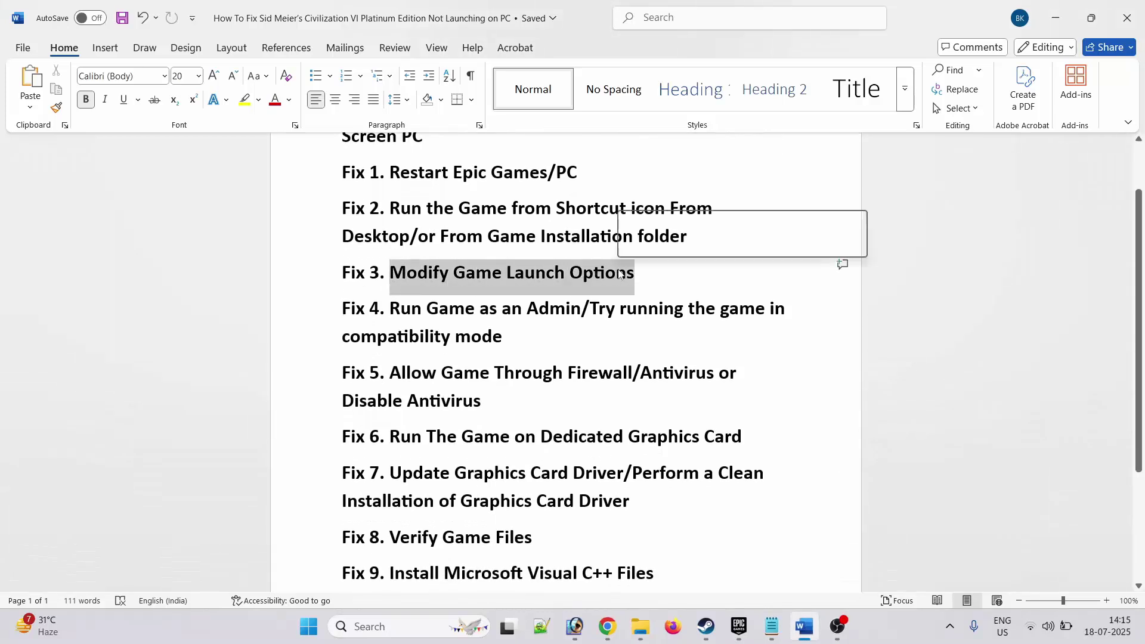
{"action": "left_click", "coordinate": [551, 365]}
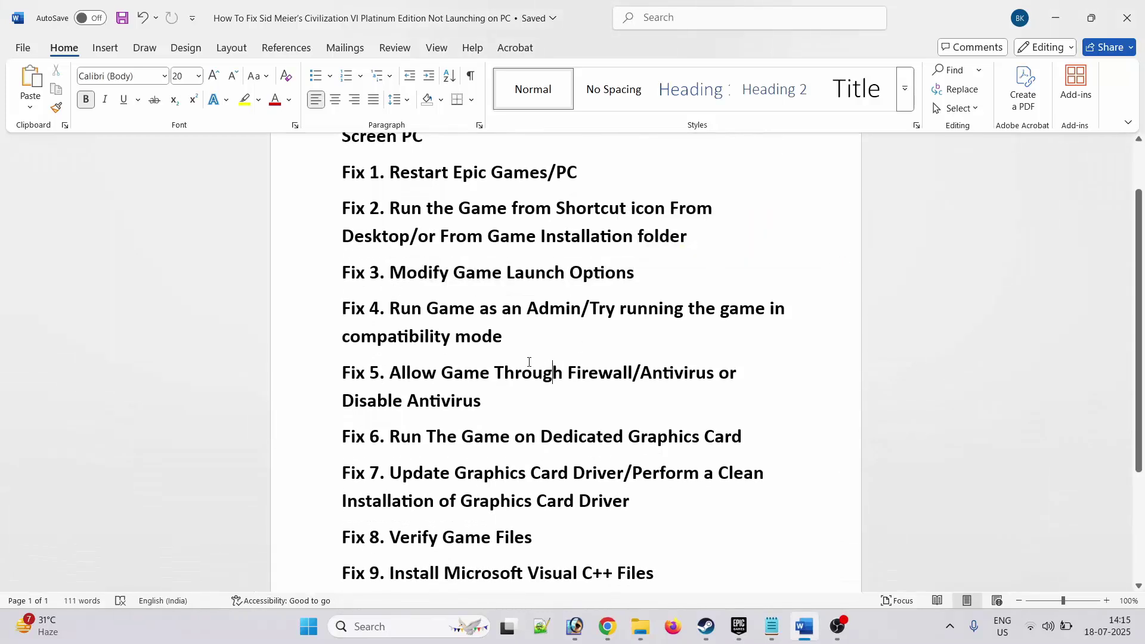
- In the Epic Games Launcher, enable launch options for Sid Meier's Civilization VI and set them to -dx12
{"action": "left_click", "coordinate": [739, 627]}
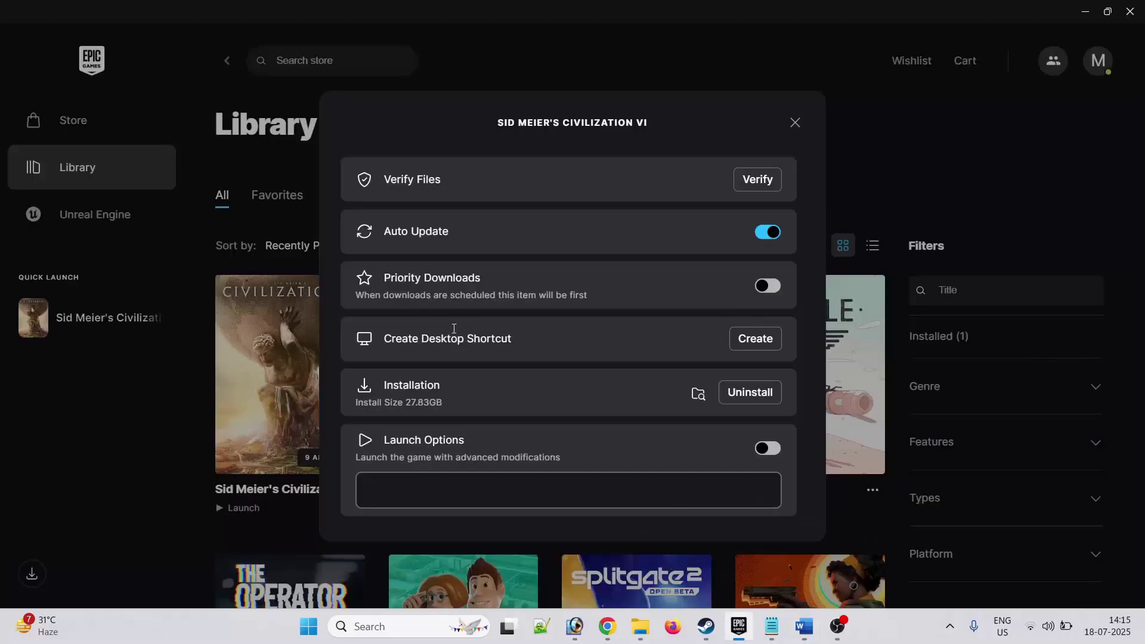
{"action": "left_click", "coordinate": [795, 123]}
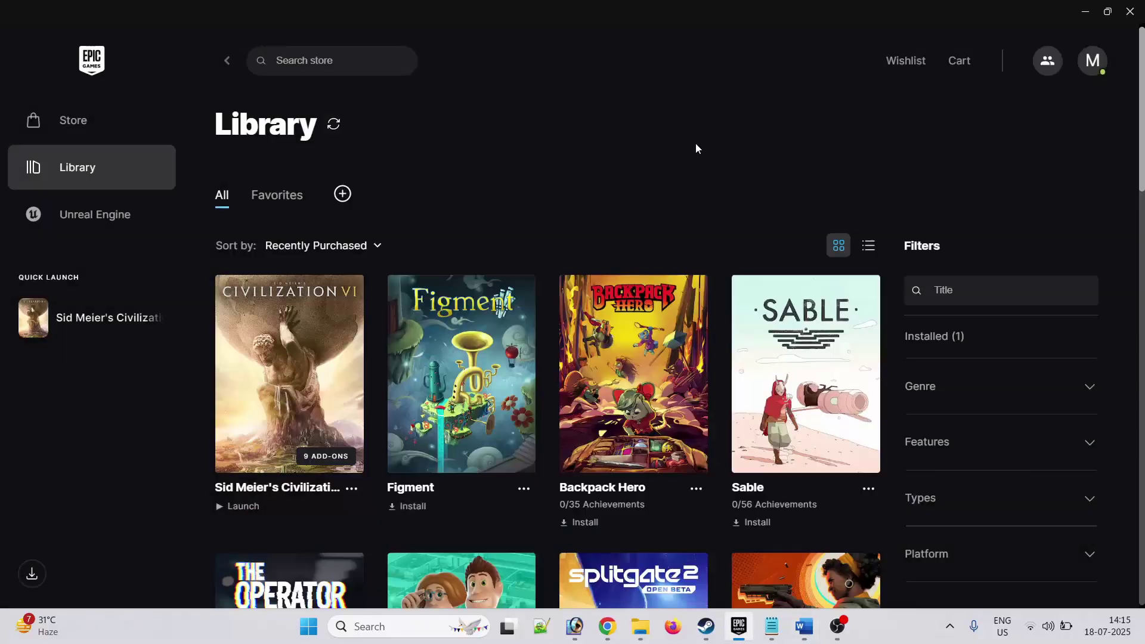
{"action": "left_click", "coordinate": [349, 496]}
{"action": "left_click", "coordinate": [413, 344]}
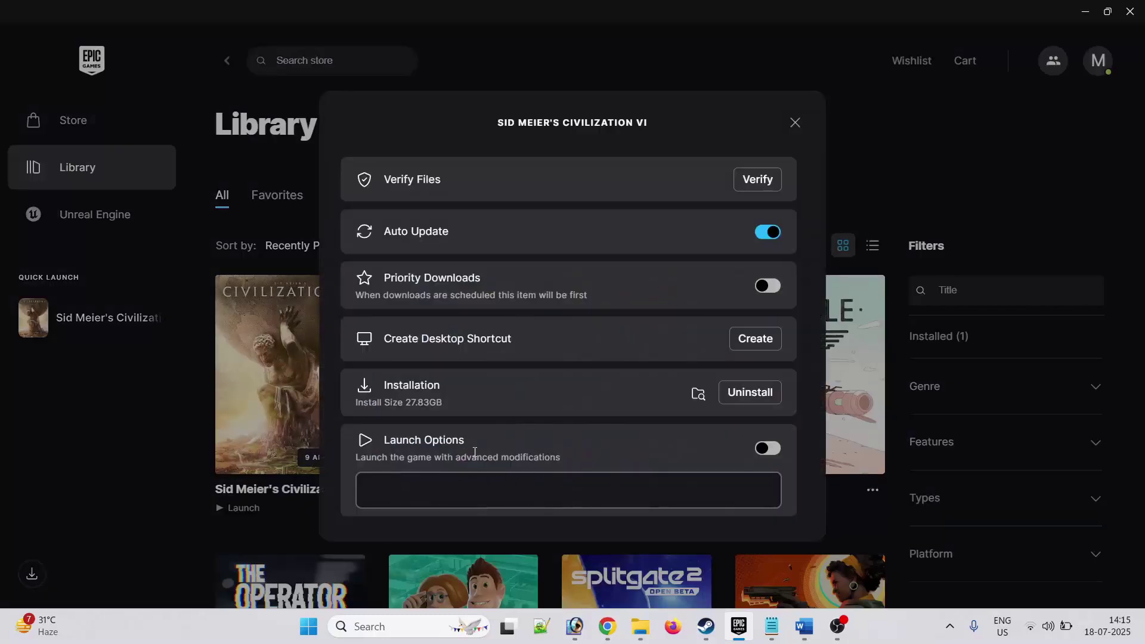
{"action": "left_click", "coordinate": [768, 448]}
{"action": "left_click", "coordinate": [512, 495]}
{"action": "left_click", "coordinate": [795, 122]}
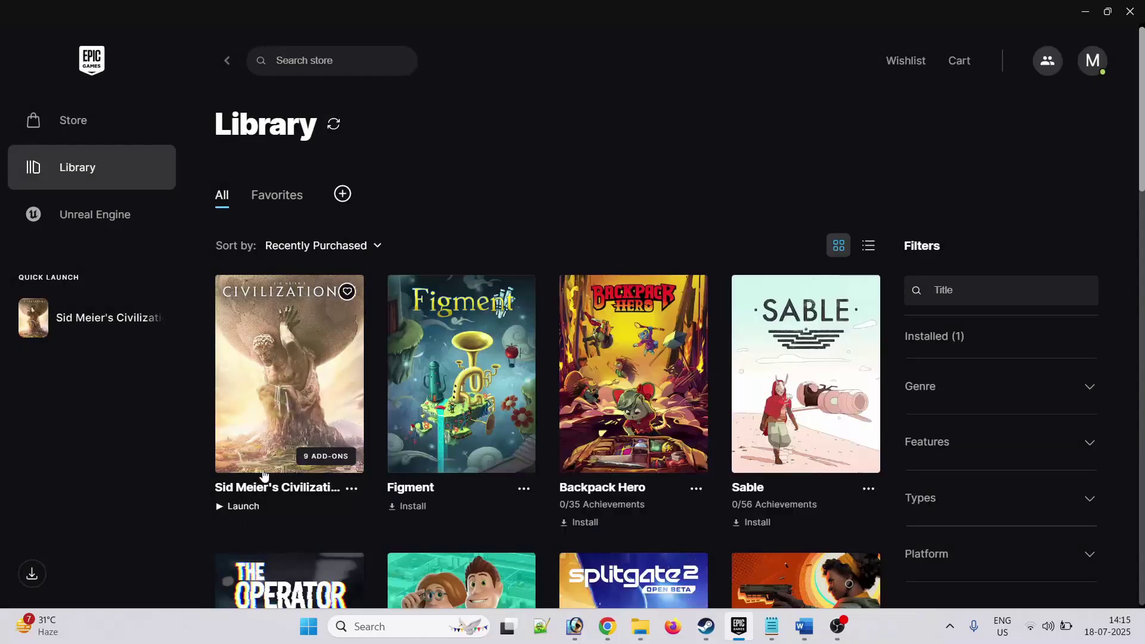
{"action": "left_click", "coordinate": [352, 489]}
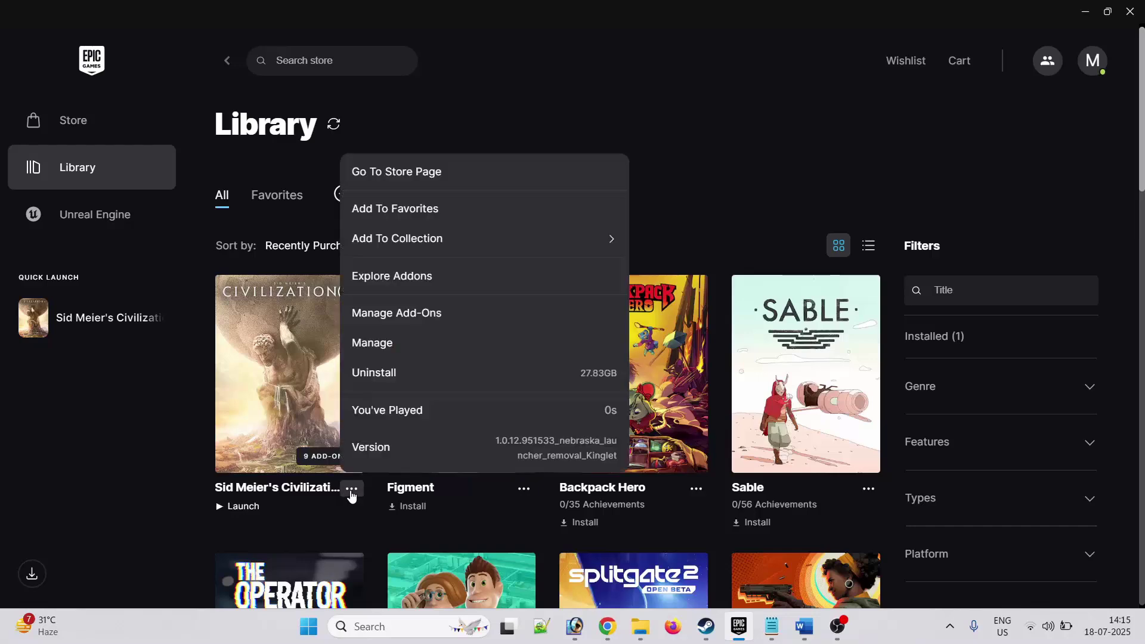
{"action": "left_click", "coordinate": [395, 351]}
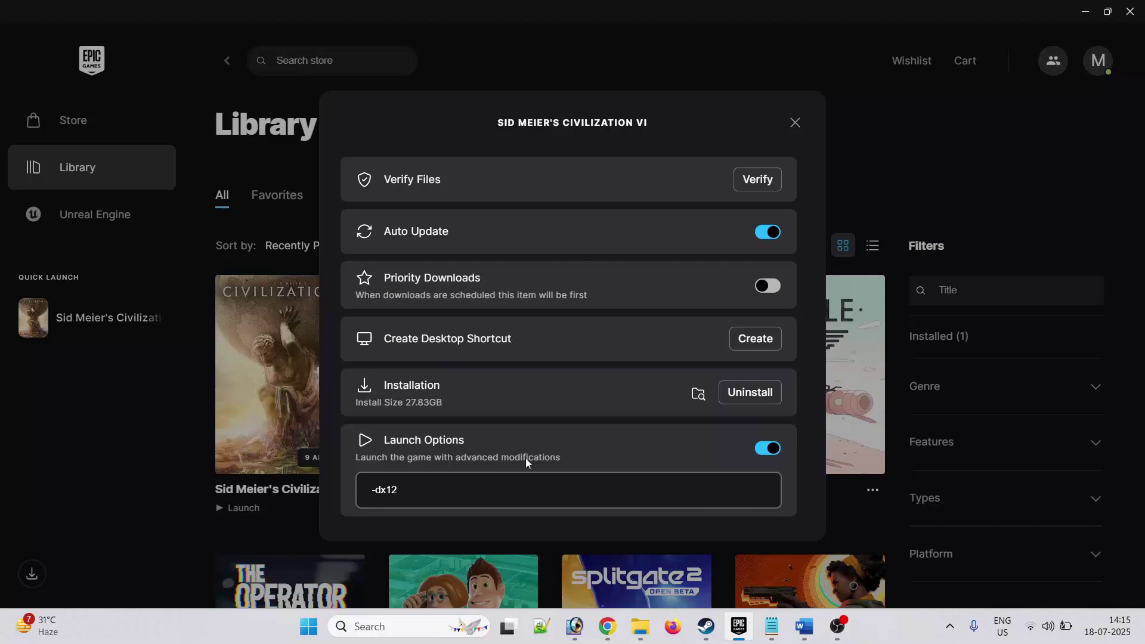
{"action": "left_click", "coordinate": [797, 128]}
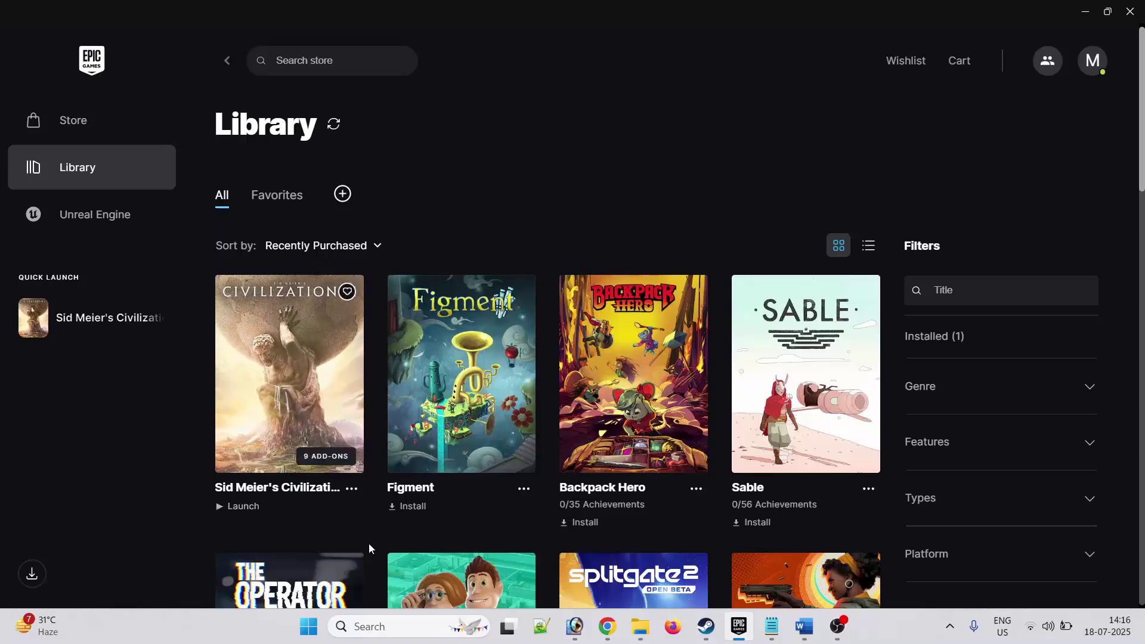
- Clear the -dx12 argument from Sid Meier's Civilization VI and turn its launch options off
{"action": "left_click", "coordinate": [352, 490]}
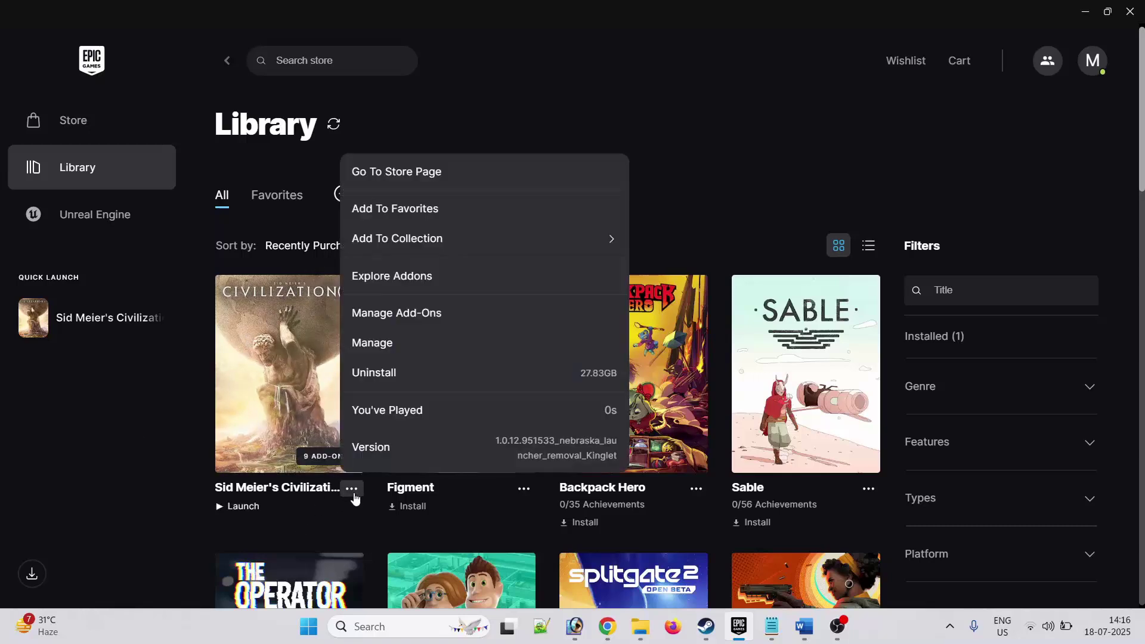
{"action": "left_click", "coordinate": [404, 346]}
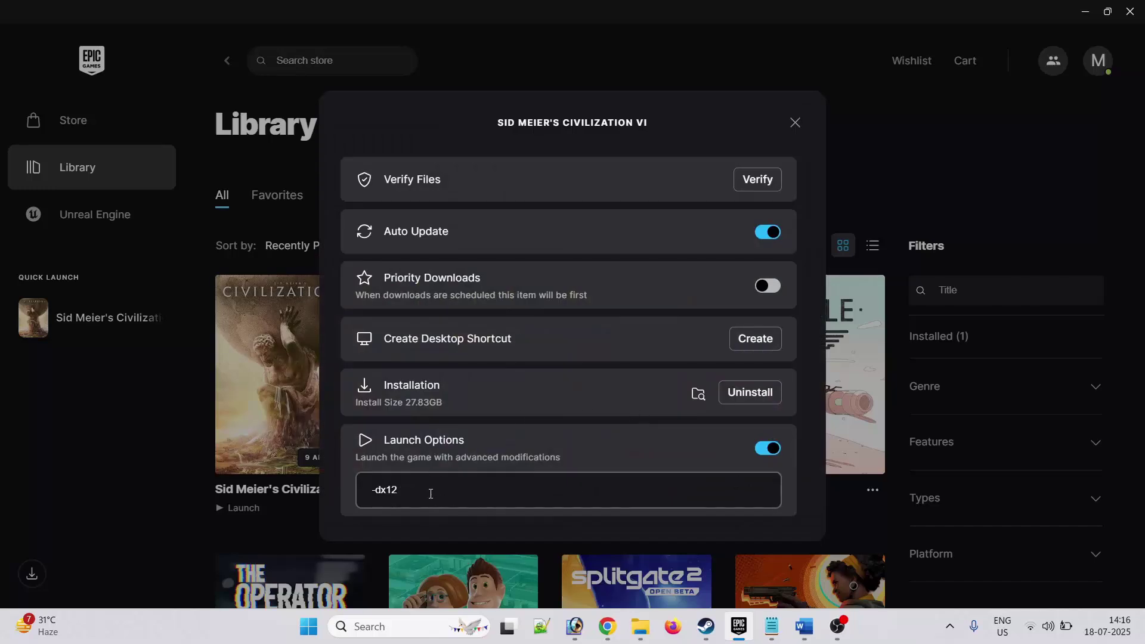
{"action": "left_click_drag", "start_coordinate": [430, 494], "coordinate": [349, 489]}
{"action": "key", "text": "BackSpace"}
{"action": "left_click", "coordinate": [757, 453]}
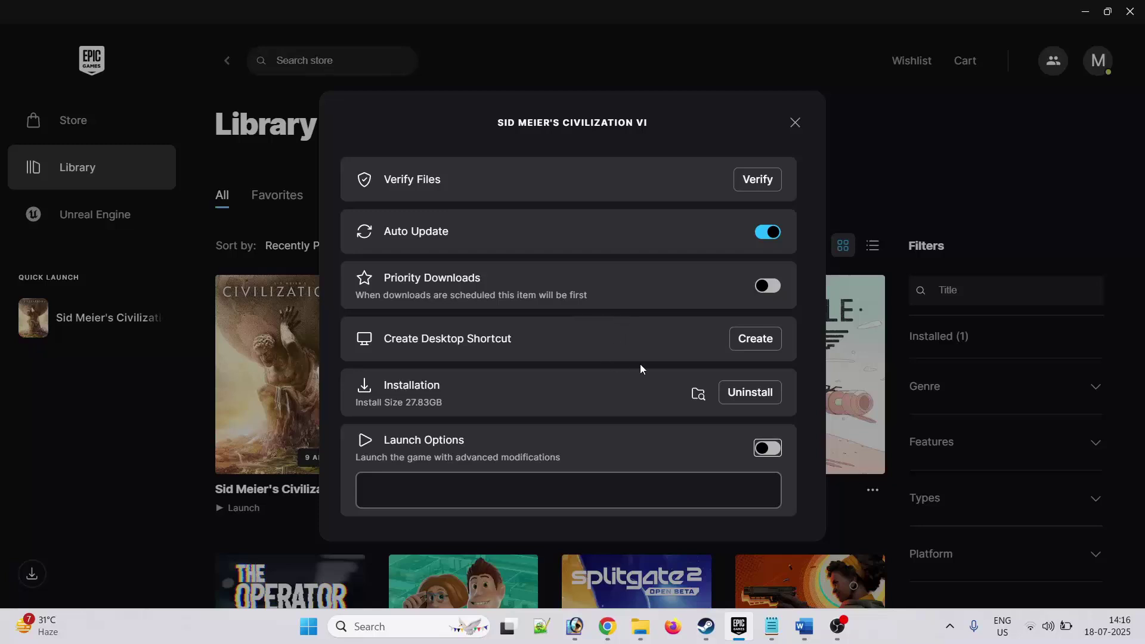
{"action": "left_click", "coordinate": [794, 122]}
- Review Fix 4, Run Game as an Admin, in the Word document and return to the Epic Games Launcher
{"action": "key", "text": "alt+Tab"}
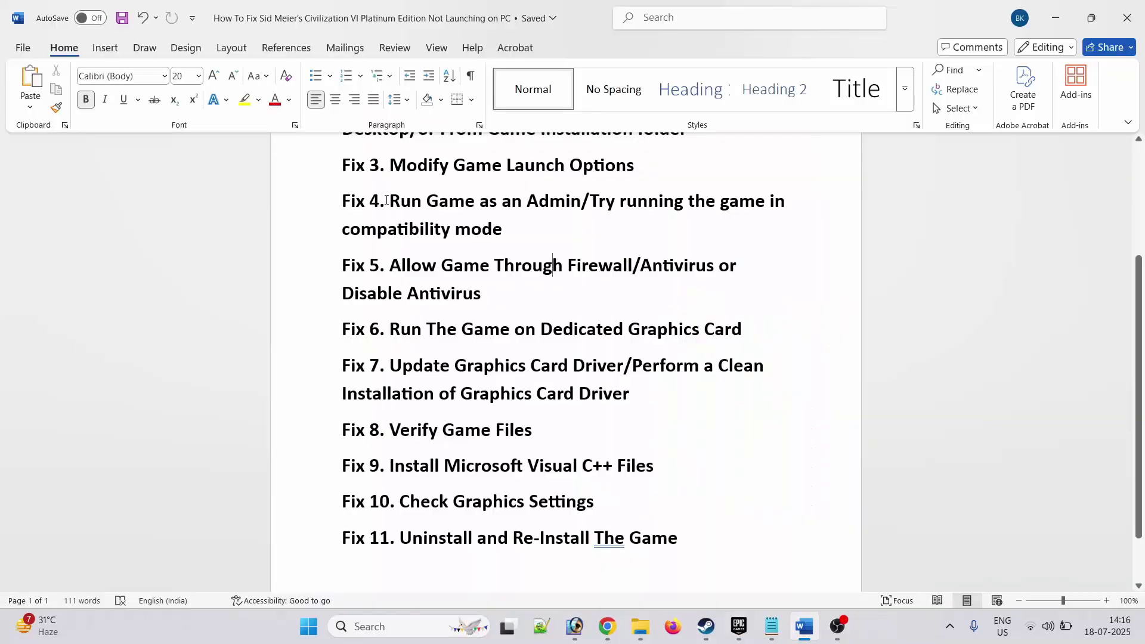
{"action": "left_click_drag", "start_coordinate": [388, 201], "coordinate": [581, 203]}
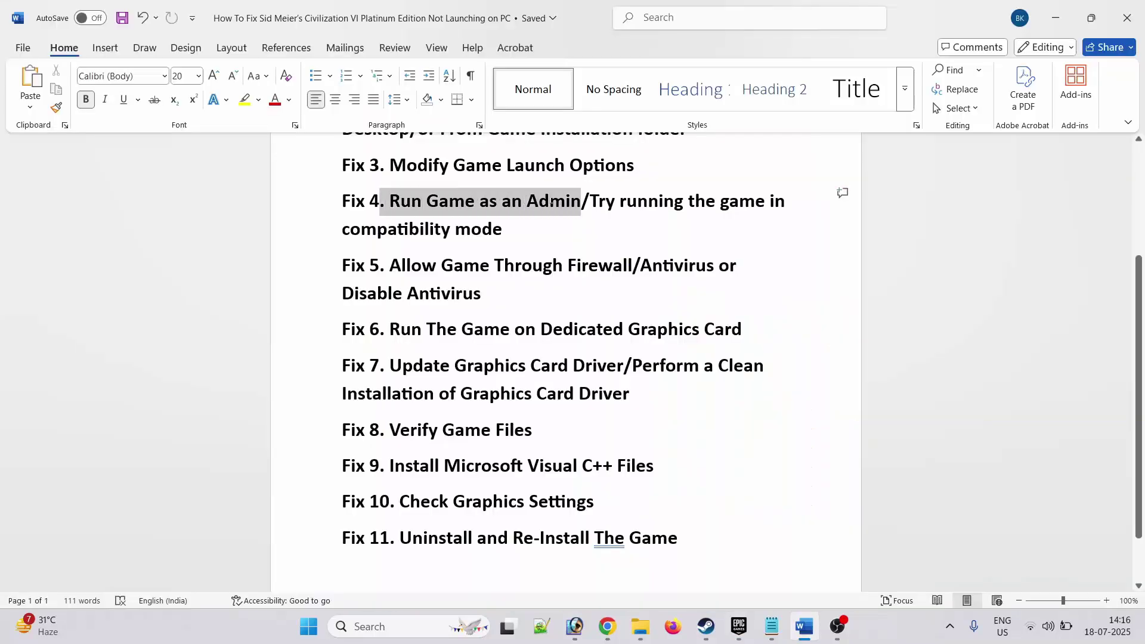
{"action": "key", "text": "alt+Tab"}
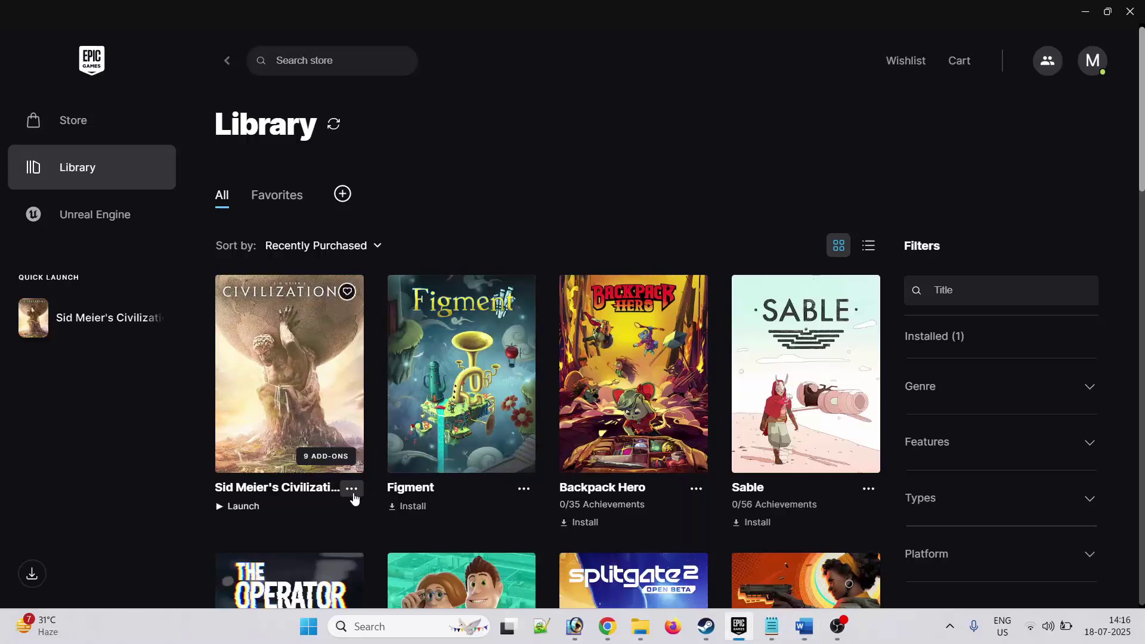
- Open the installation folder of Sid Meier's Civilization VI from its management options and go into Base > Binaries > Win64EOS
{"action": "left_click", "coordinate": [354, 490]}
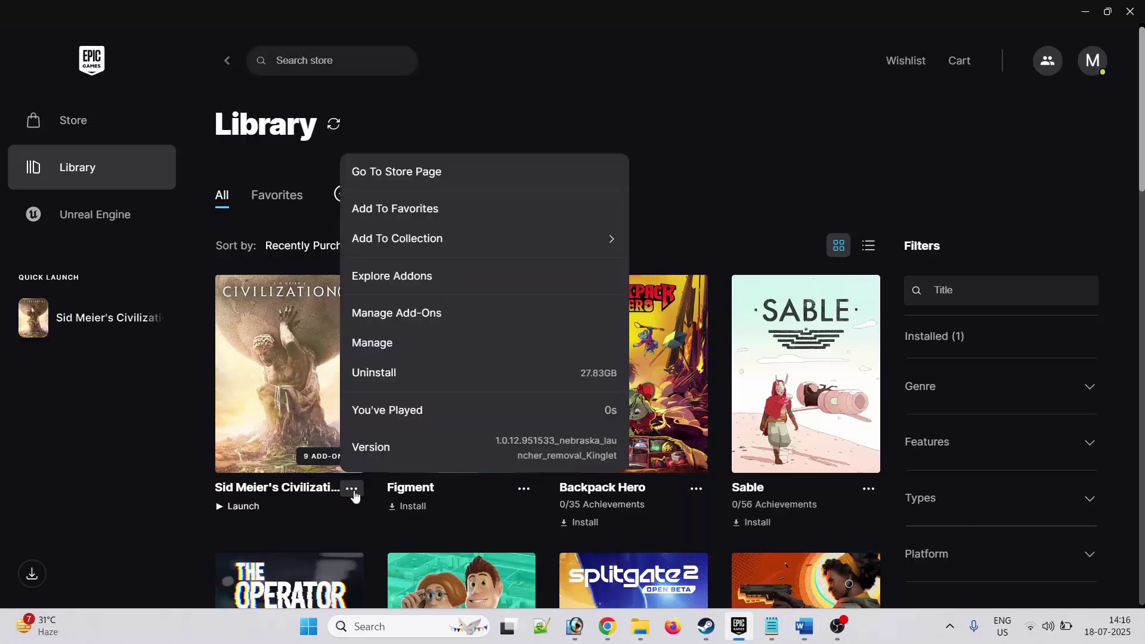
{"action": "left_click", "coordinate": [397, 350]}
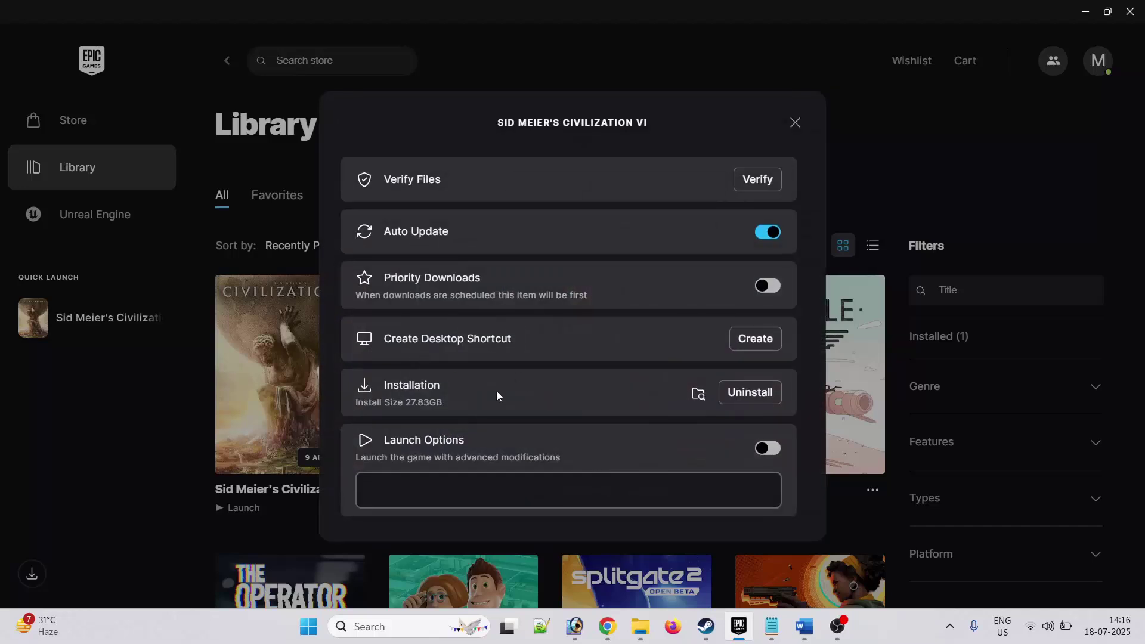
{"action": "left_click", "coordinate": [700, 395]}
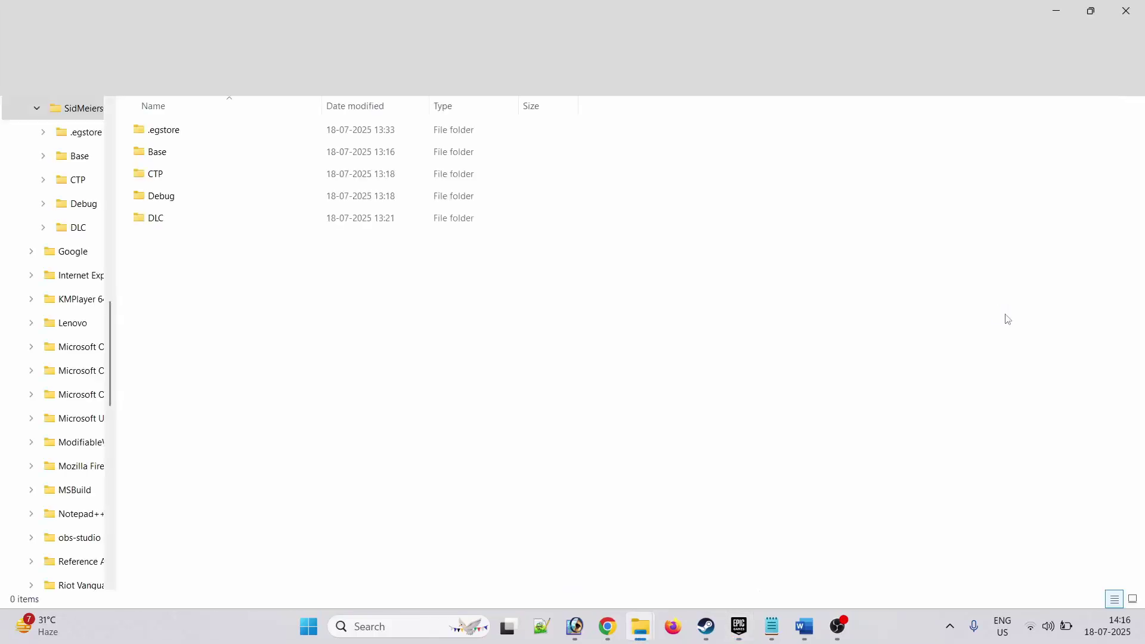
{"action": "double_click", "coordinate": [185, 154]}
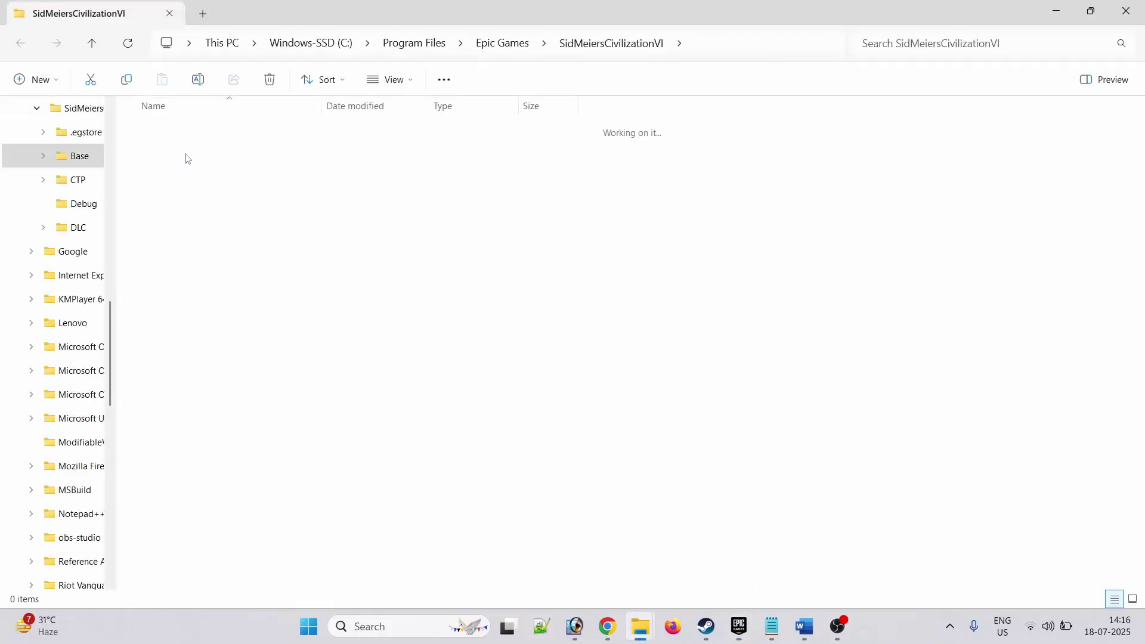
{"action": "double_click", "coordinate": [191, 174]}
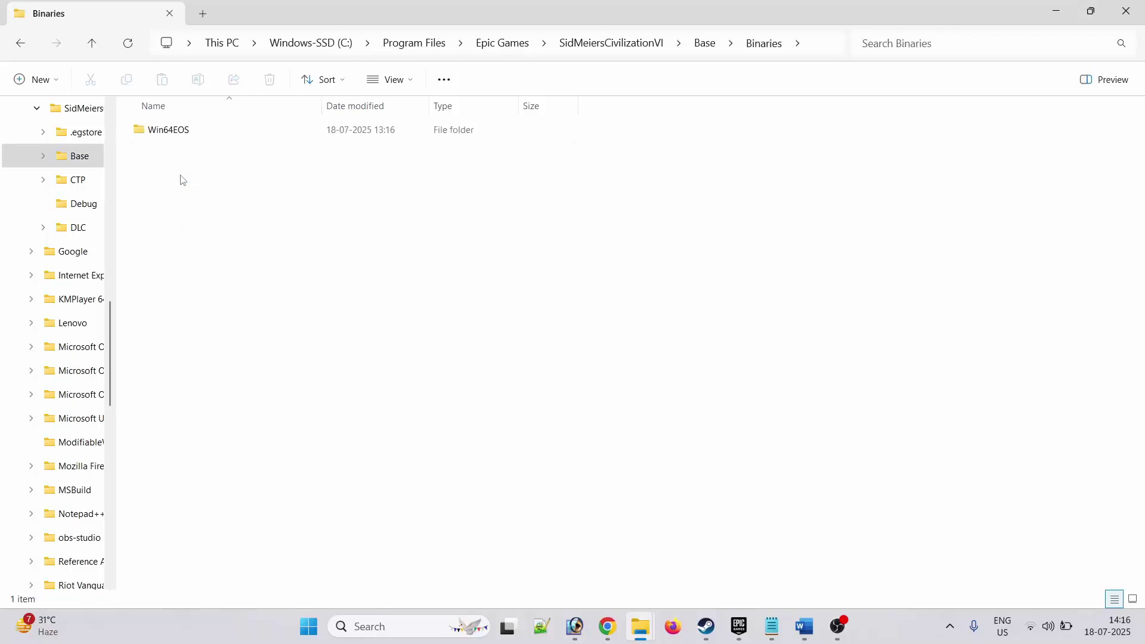
{"action": "left_click", "coordinate": [194, 131]}
{"action": "double_click", "coordinate": [194, 131]}
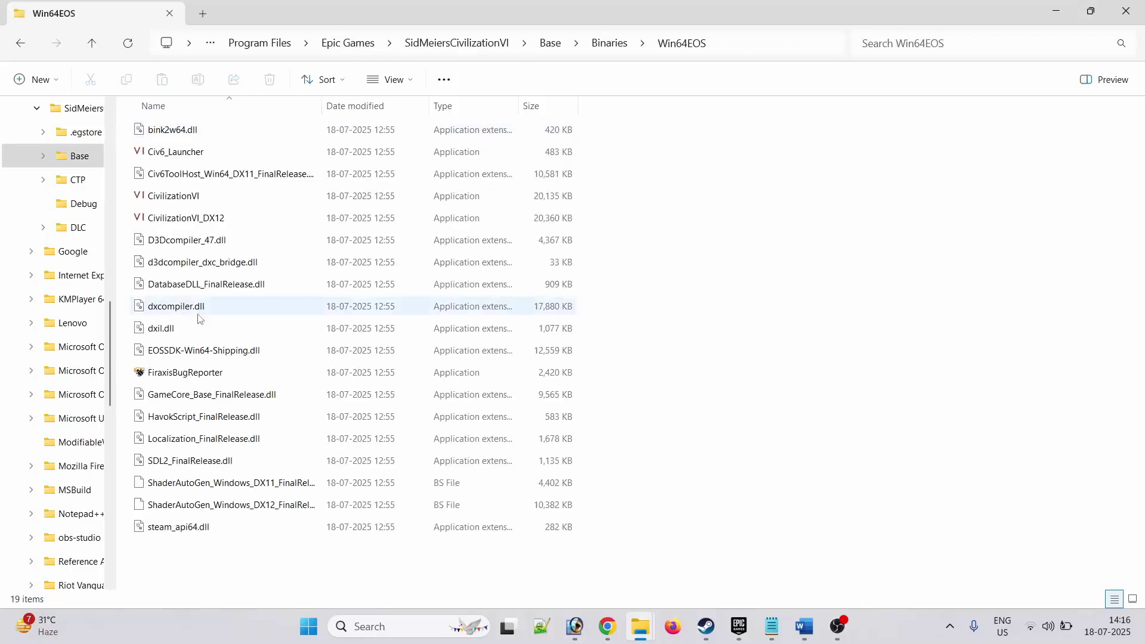
- Set the CivilizationVI application to run as an administrator in its compatibility properties and apply the change
{"action": "left_click", "coordinate": [215, 198]}
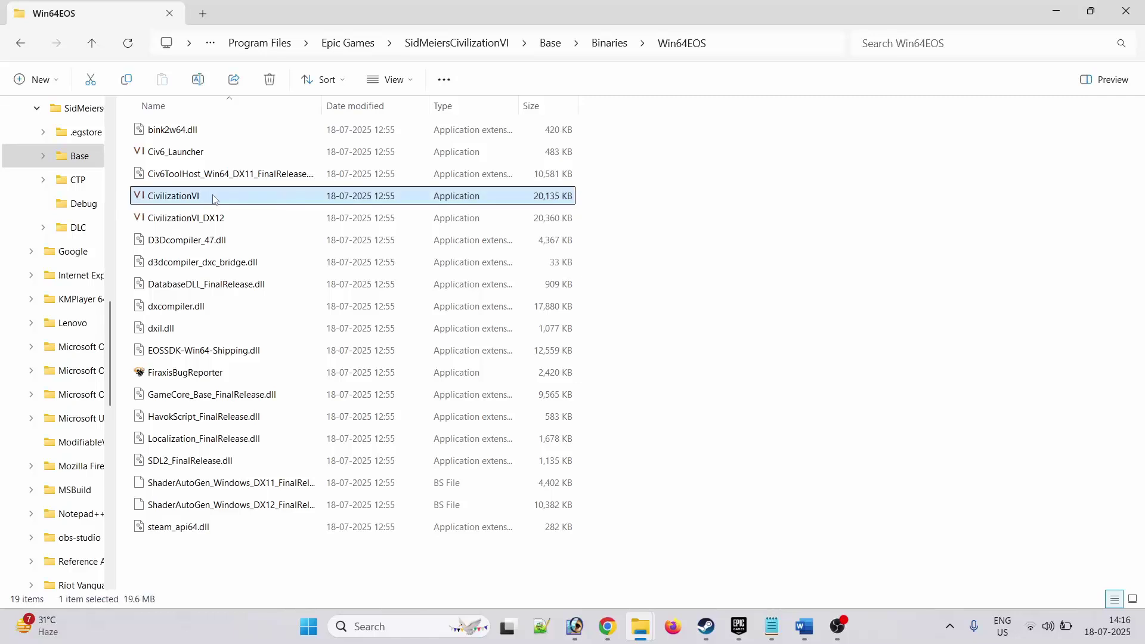
{"action": "right_click", "coordinate": [215, 198]}
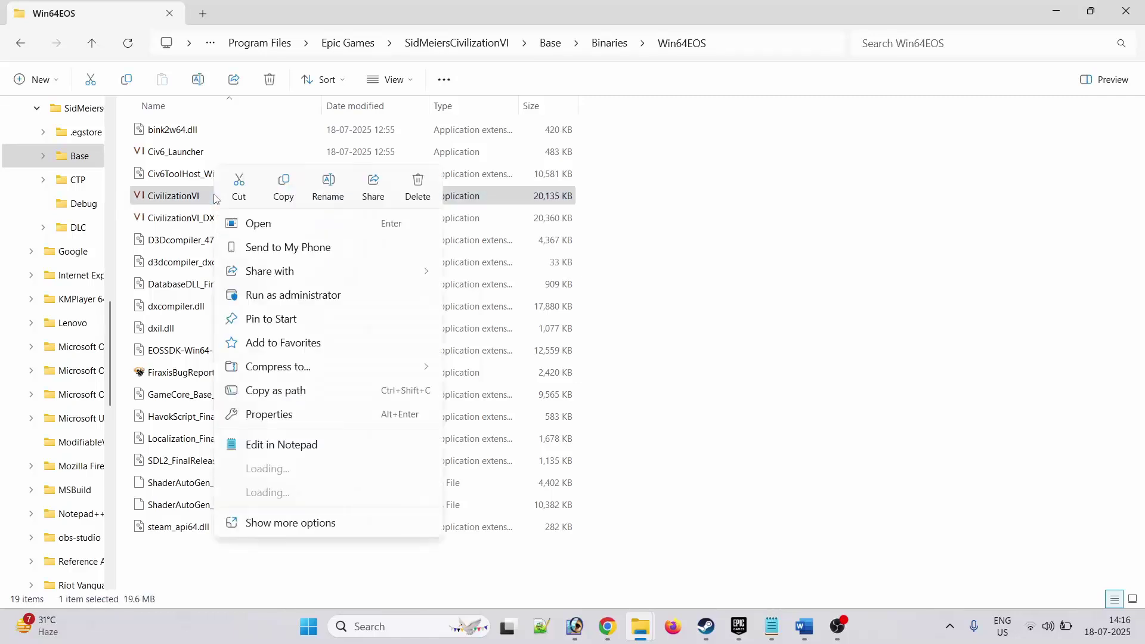
{"action": "left_click", "coordinate": [293, 420]}
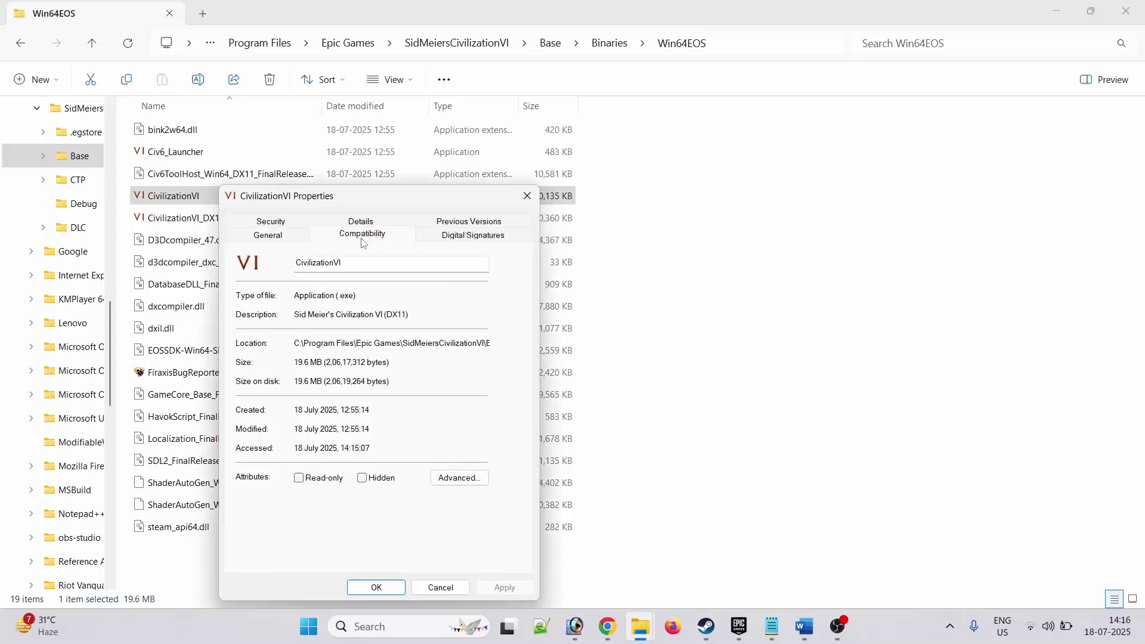
{"action": "left_click", "coordinate": [362, 236]}
{"action": "left_click_drag", "start_coordinate": [397, 198], "coordinate": [411, 141]}
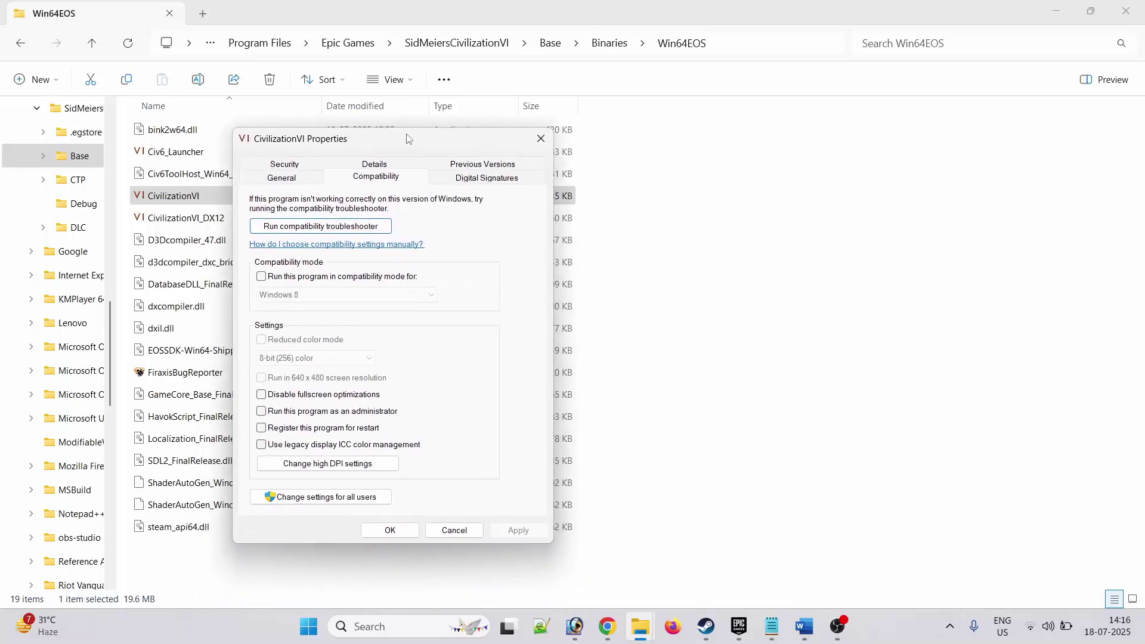
{"action": "left_click", "coordinate": [262, 413]}
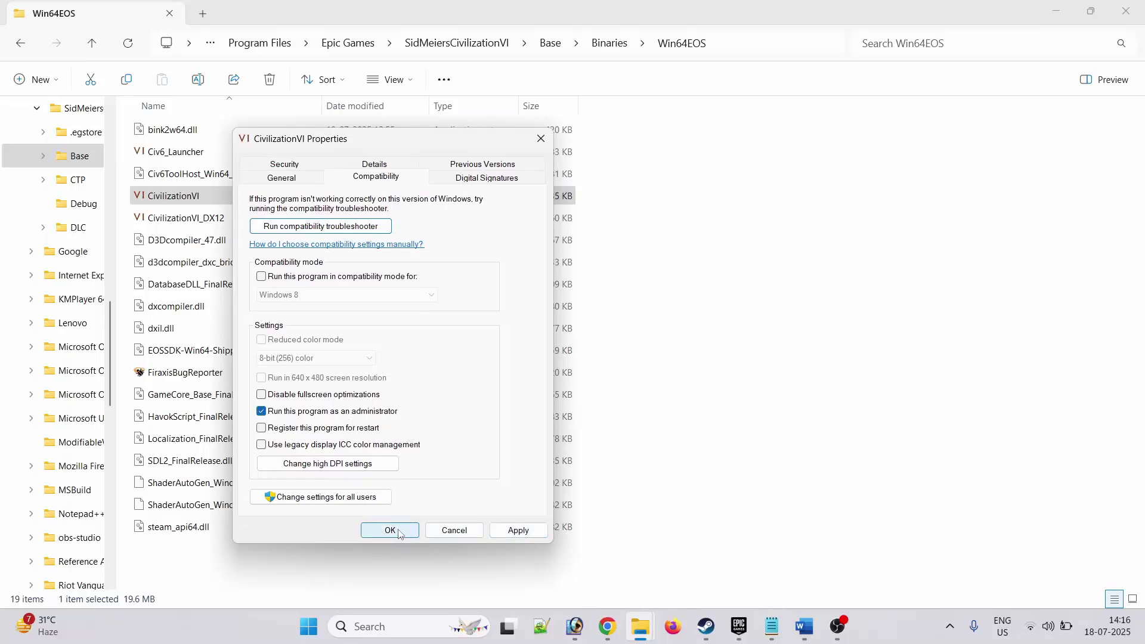
{"action": "left_click", "coordinate": [520, 531]}
{"action": "left_click", "coordinate": [396, 533]}
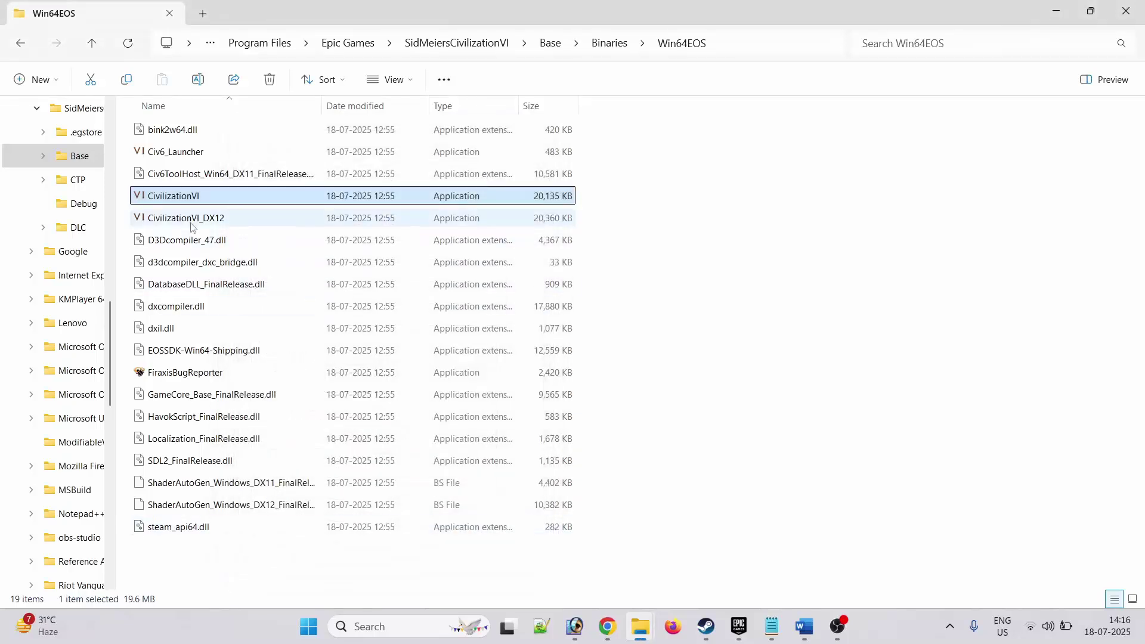
- Reopen the compatibility properties of the CivilizationVI application and apply compatibility mode for Windows 8
{"action": "right_click", "coordinate": [236, 203]}
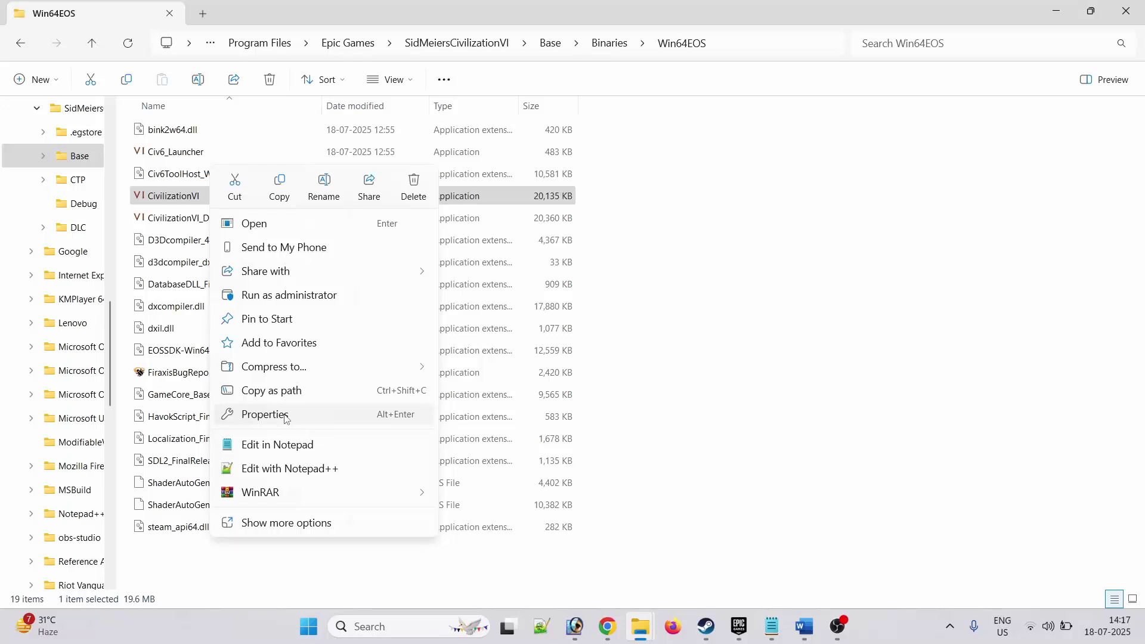
{"action": "left_click", "coordinate": [286, 416]}
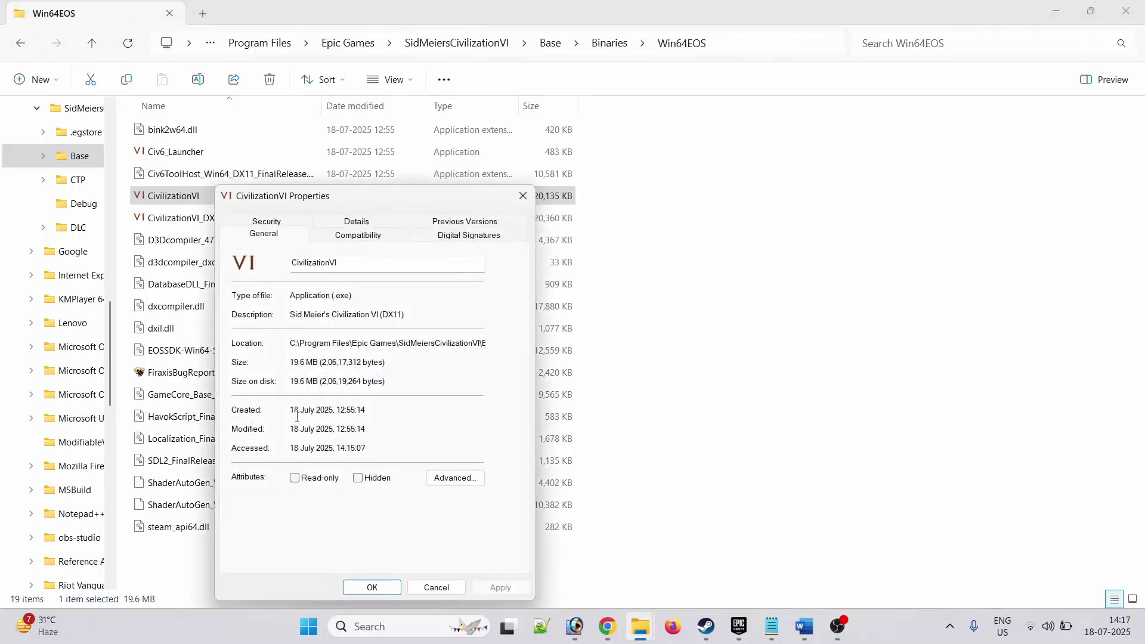
{"action": "left_click", "coordinate": [360, 236]}
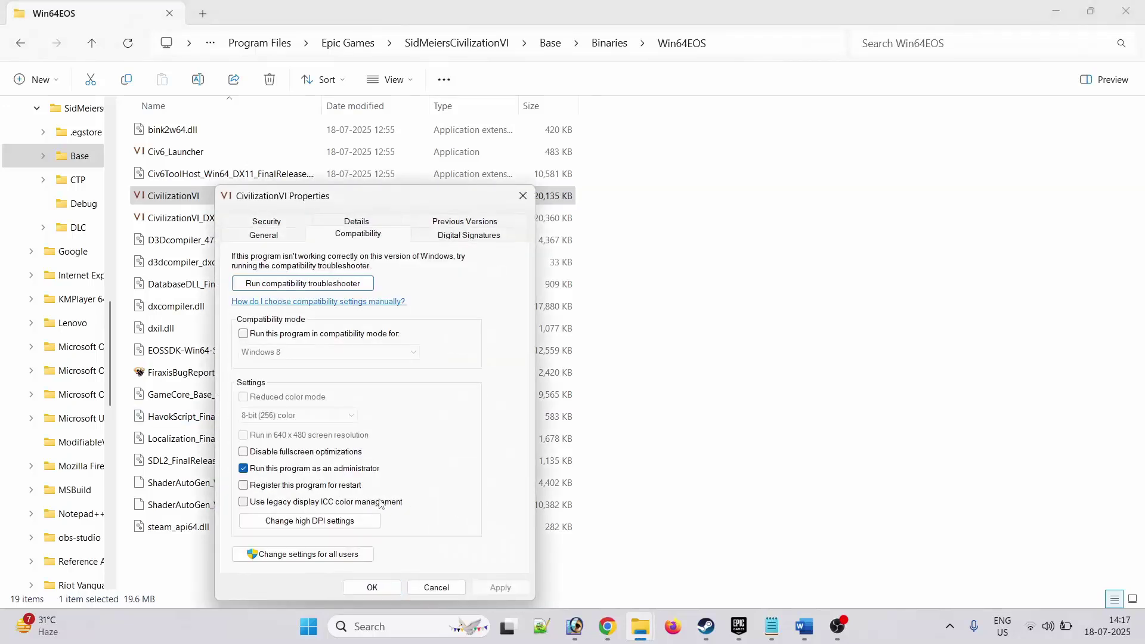
{"action": "left_click", "coordinate": [244, 336]}
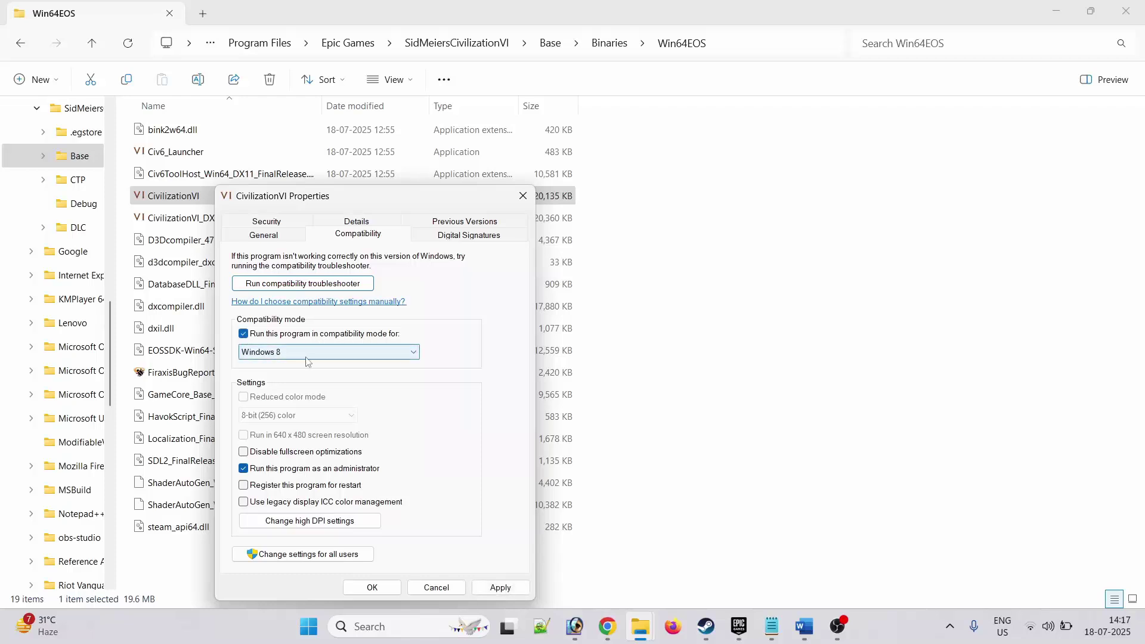
{"action": "left_click", "coordinate": [327, 361]}
{"action": "left_click", "coordinate": [302, 404]}
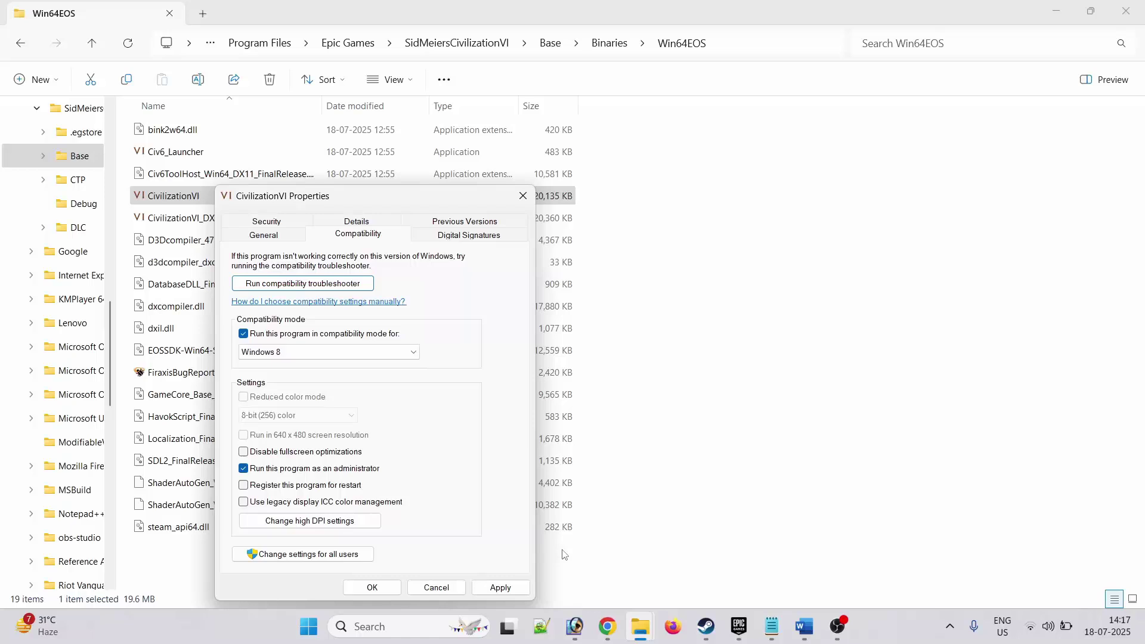
{"action": "left_click", "coordinate": [501, 588]}
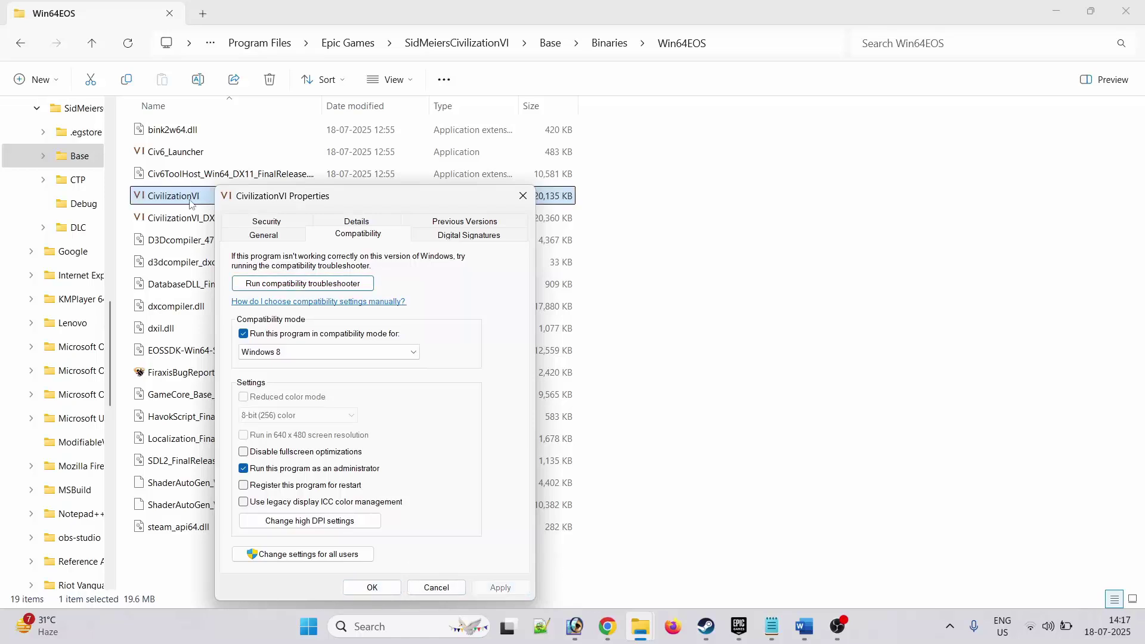
- Switch CivilizationVI's compatibility mode to Windows 7, disable fullscreen optimizations, apply both changes and close the properties
{"action": "left_click", "coordinate": [389, 354]}
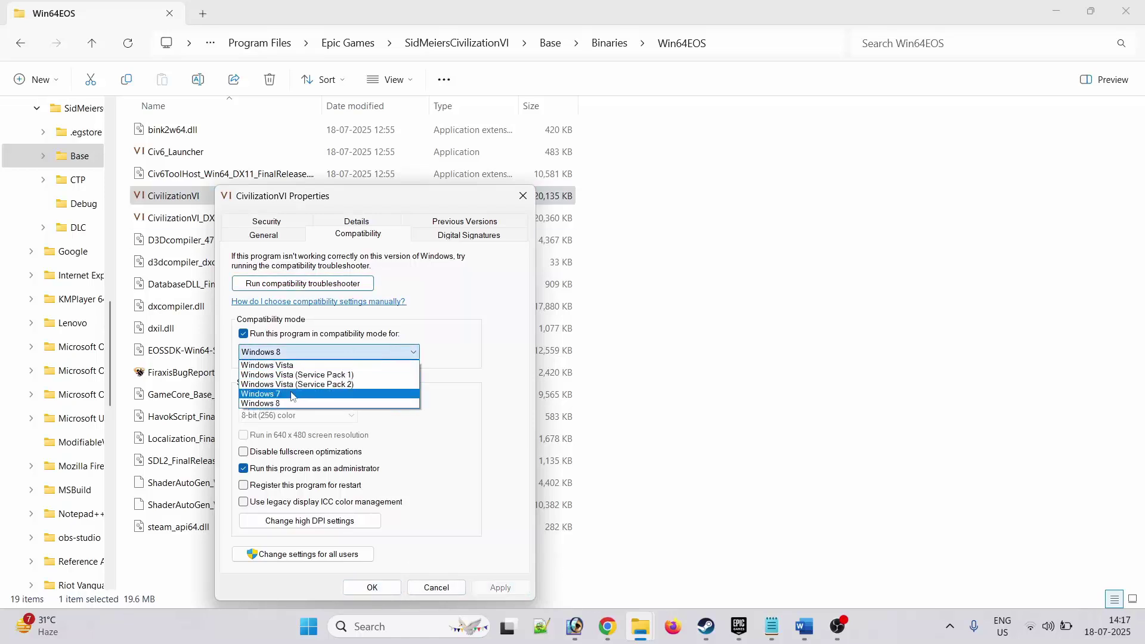
{"action": "left_click", "coordinate": [269, 393]}
{"action": "left_click", "coordinate": [504, 590]}
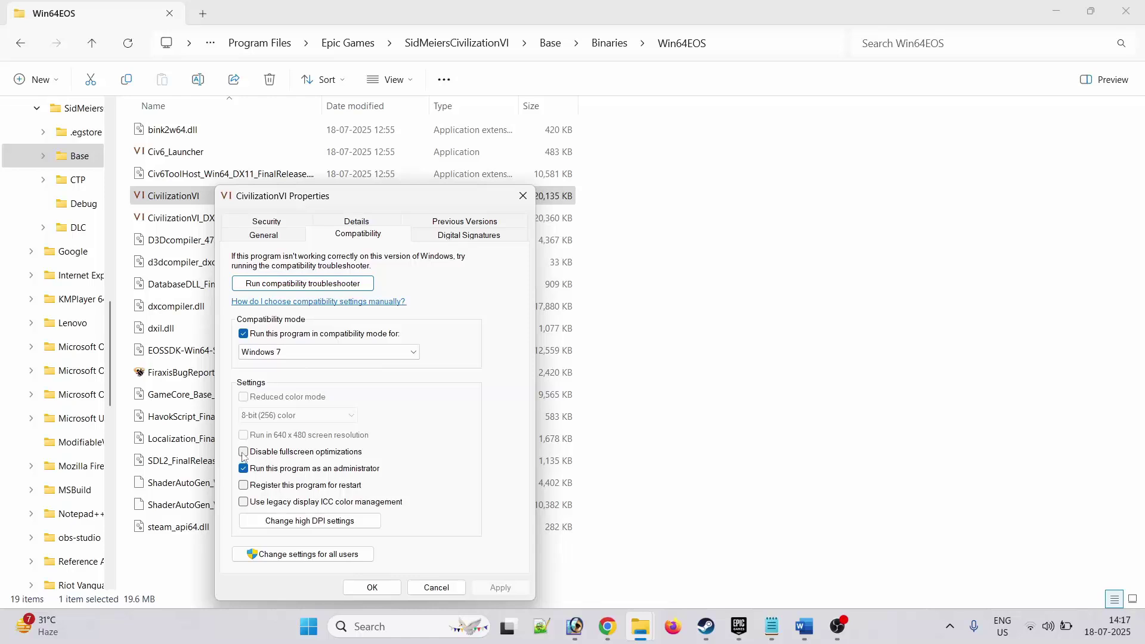
{"action": "left_click", "coordinate": [243, 453]}
{"action": "left_click", "coordinate": [501, 589]}
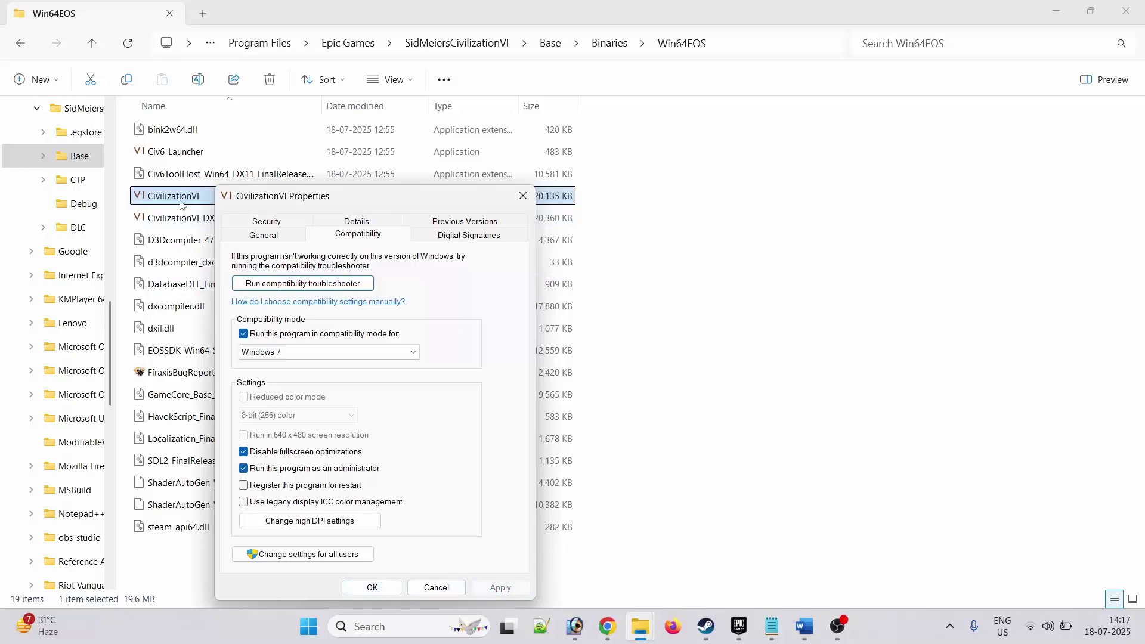
{"action": "left_click", "coordinate": [523, 196]}
{"action": "left_click", "coordinate": [245, 221]}
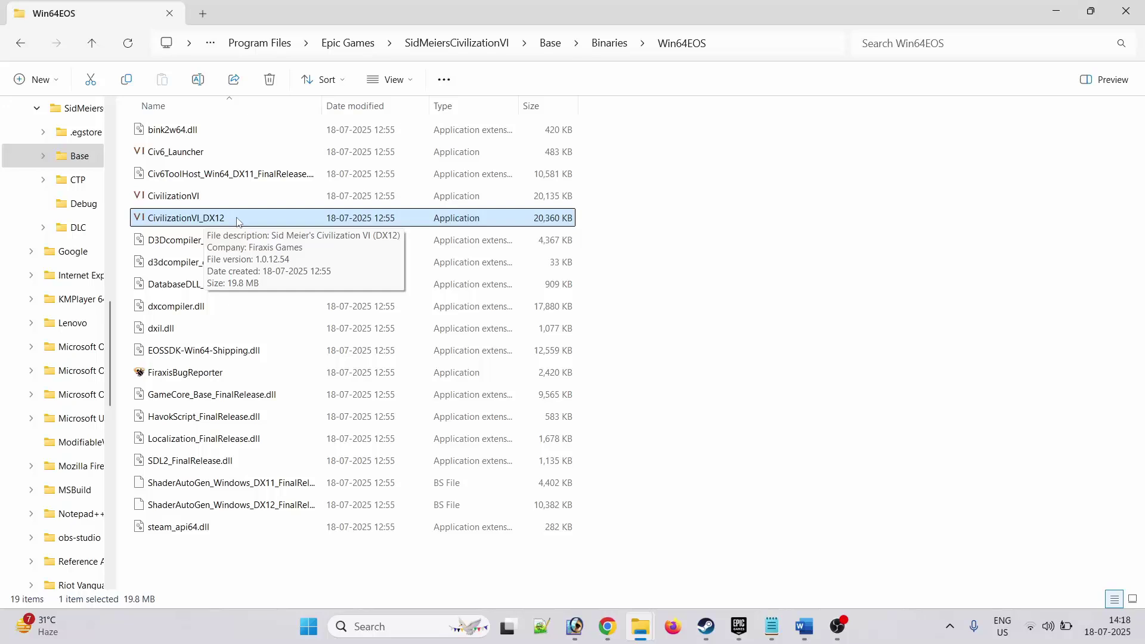
{"action": "left_click", "coordinate": [746, 294]}
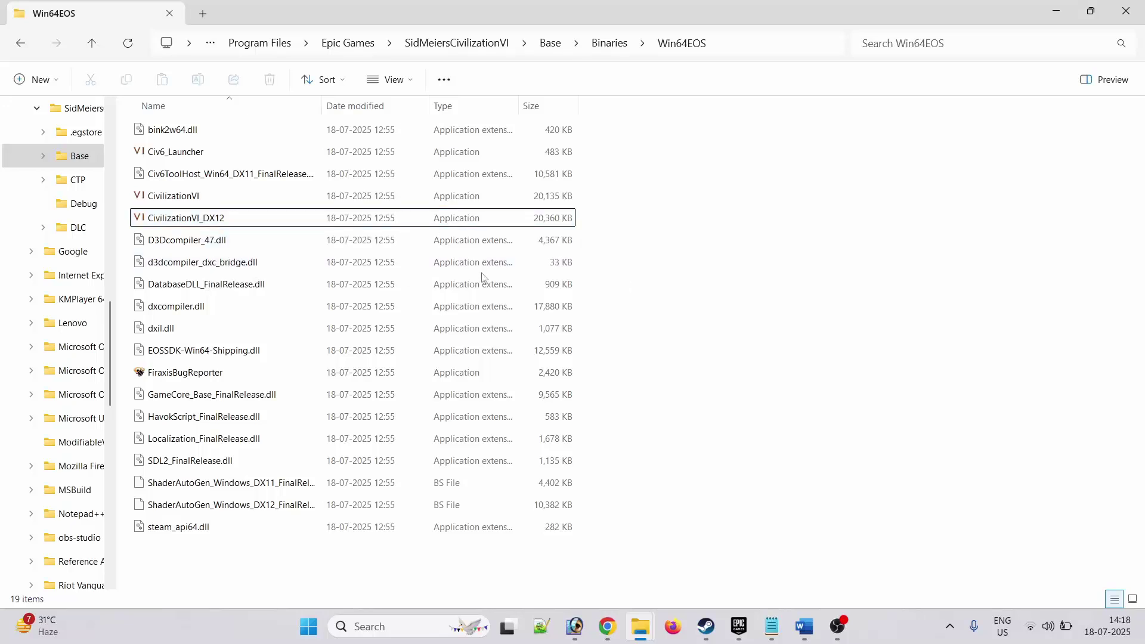
- Turn off compatibility mode, disabled fullscreen optimizations and running as administrator for the CivilizationVI application, and save the changes
{"action": "left_click", "coordinate": [207, 199]}
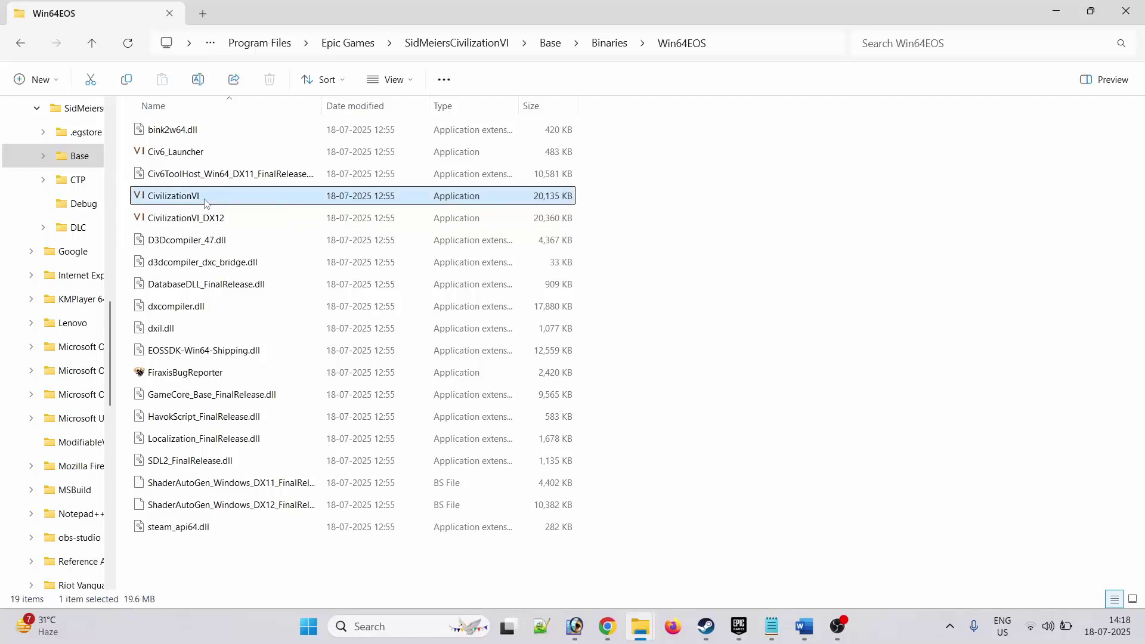
{"action": "right_click", "coordinate": [209, 203]}
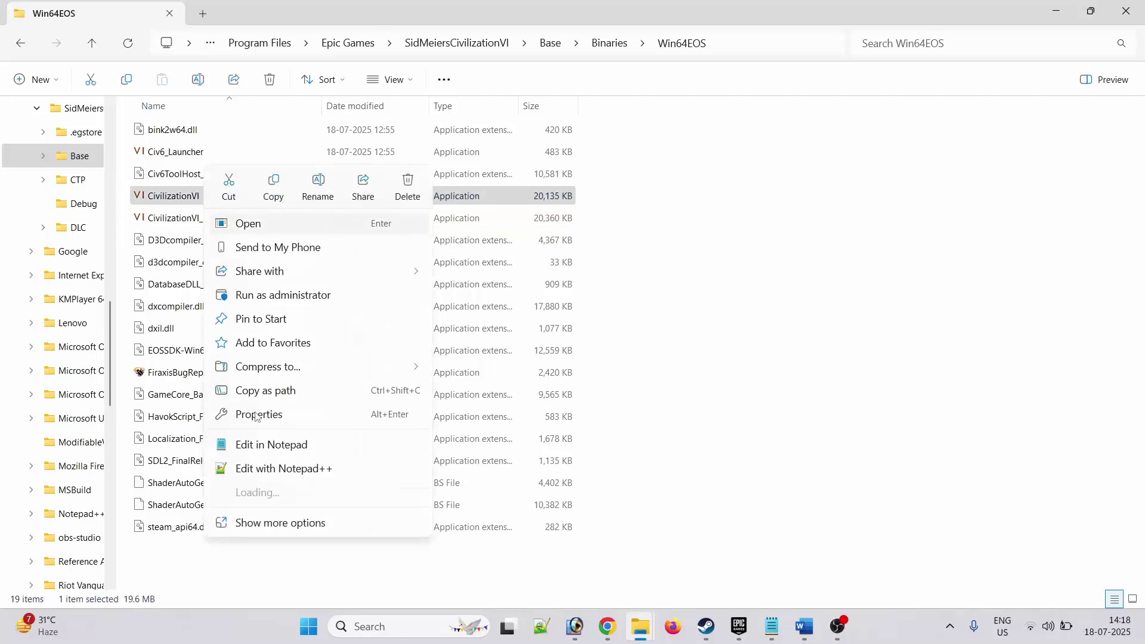
{"action": "left_click", "coordinate": [258, 414]}
{"action": "left_click", "coordinate": [352, 239]}
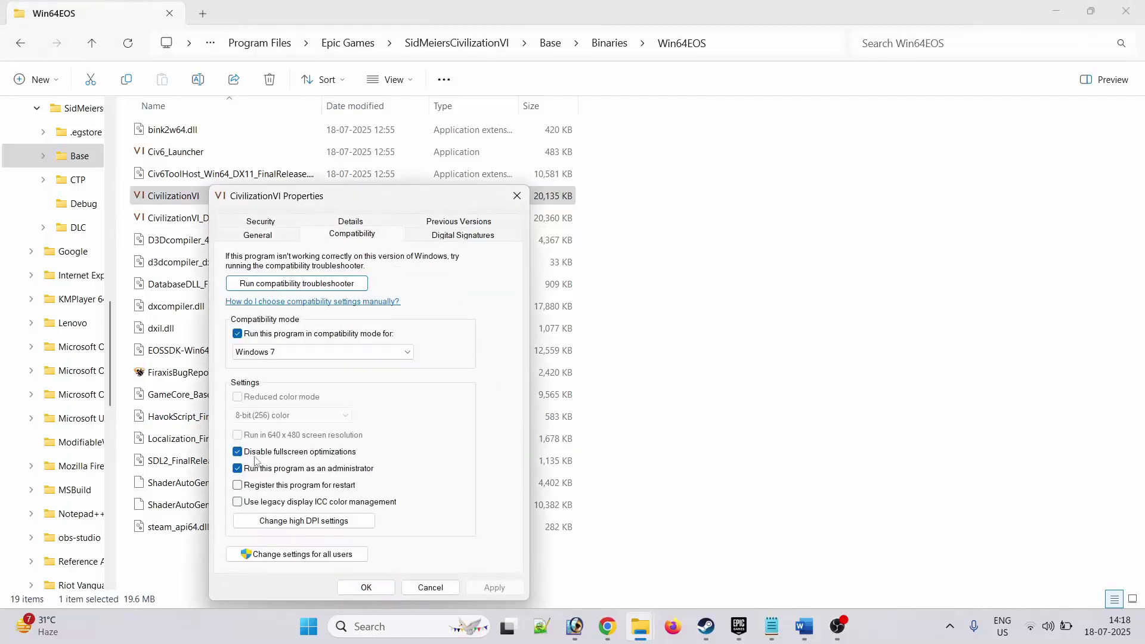
{"action": "left_click", "coordinate": [237, 333]}
{"action": "left_click", "coordinate": [237, 452]}
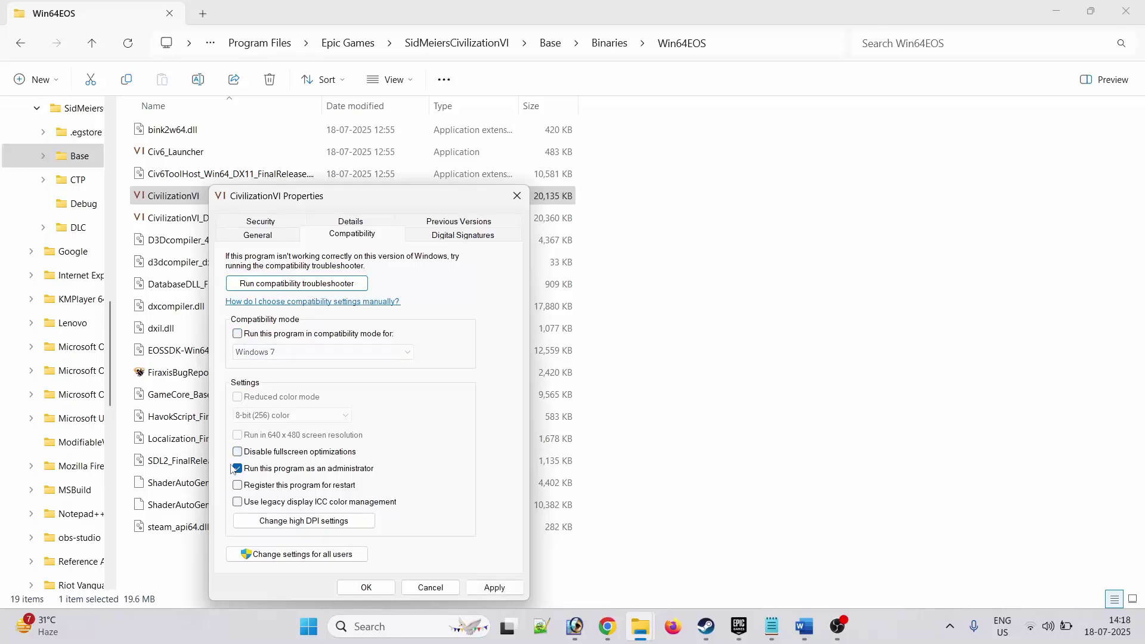
{"action": "left_click", "coordinate": [238, 470]}
{"action": "left_click", "coordinate": [488, 591]}
{"action": "left_click", "coordinate": [368, 589]}
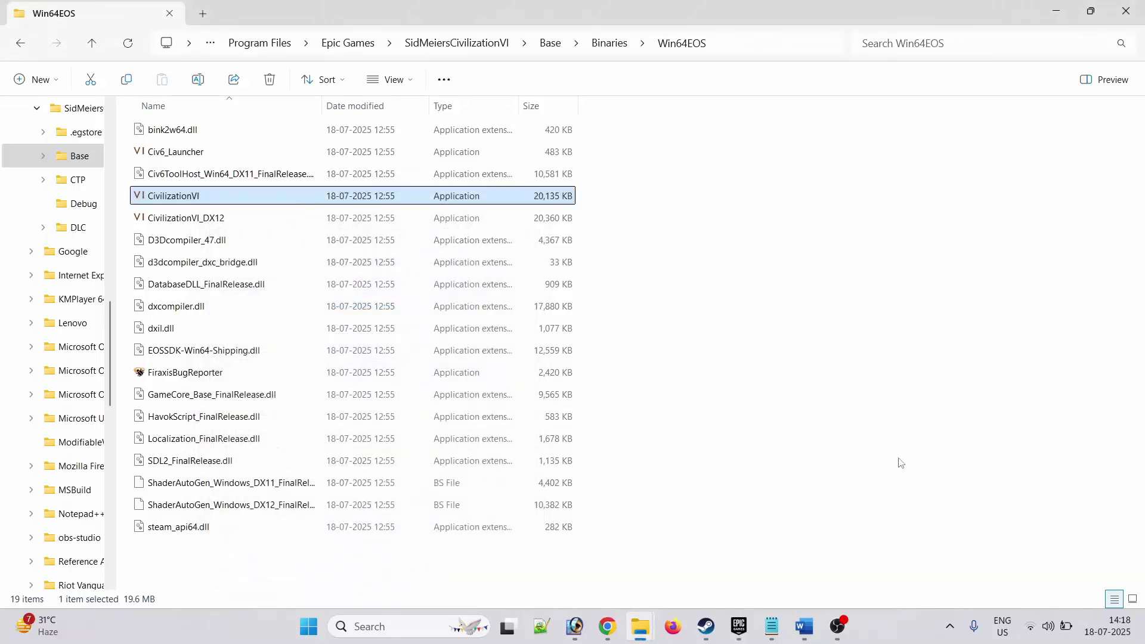
- Switch to the Word document and review Fix 5, Allow Game Through Firewall/Antivirus or Disable Antivirus
{"action": "key", "text": "alt+Tab"}
{"action": "left_click_drag", "start_coordinate": [391, 228], "coordinate": [493, 258]}
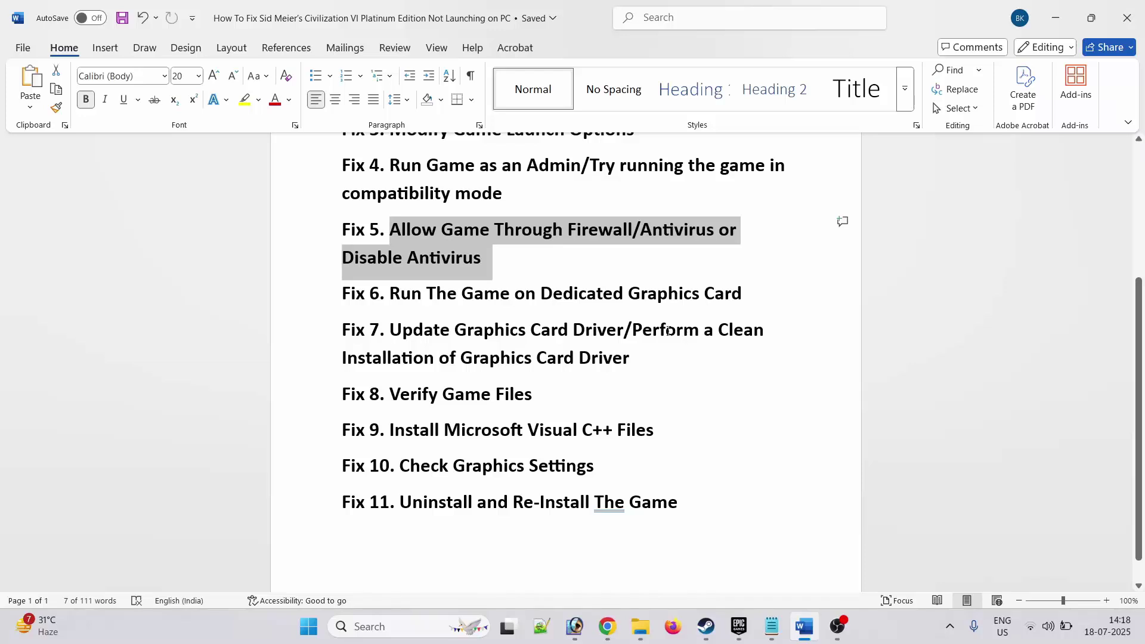
{"action": "left_click", "coordinate": [607, 260]}
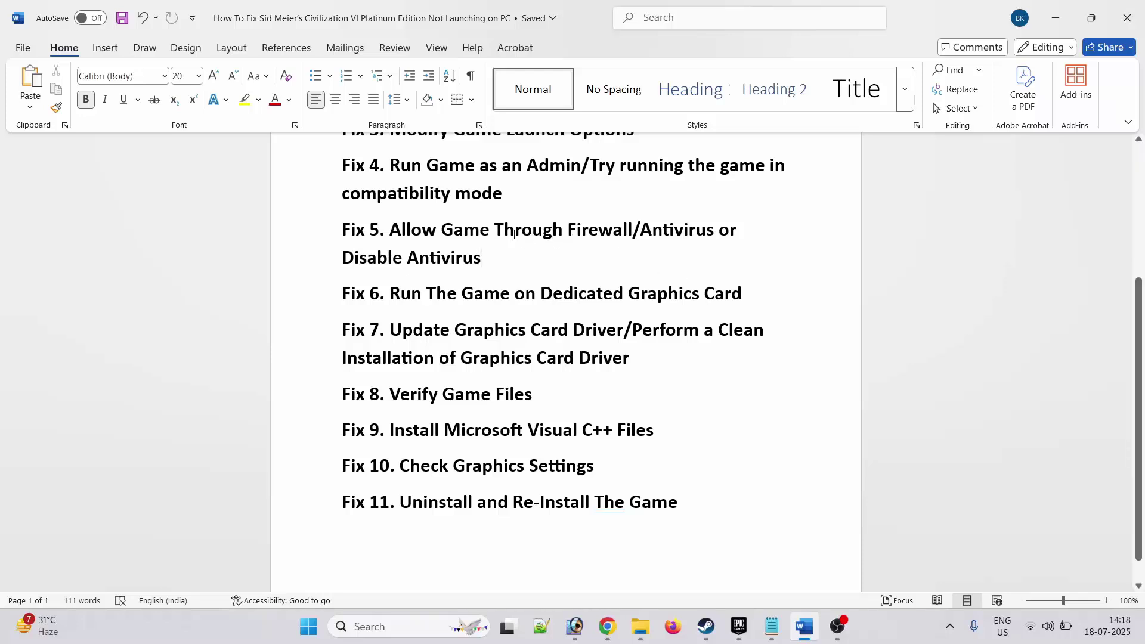
{"action": "left_click_drag", "start_coordinate": [421, 231], "coordinate": [633, 231]}
{"action": "left_click", "coordinate": [609, 291]}
- From the desktop, search for Windows Security, open it and go to Virus & threat protection
{"action": "key", "text": "super+d"}
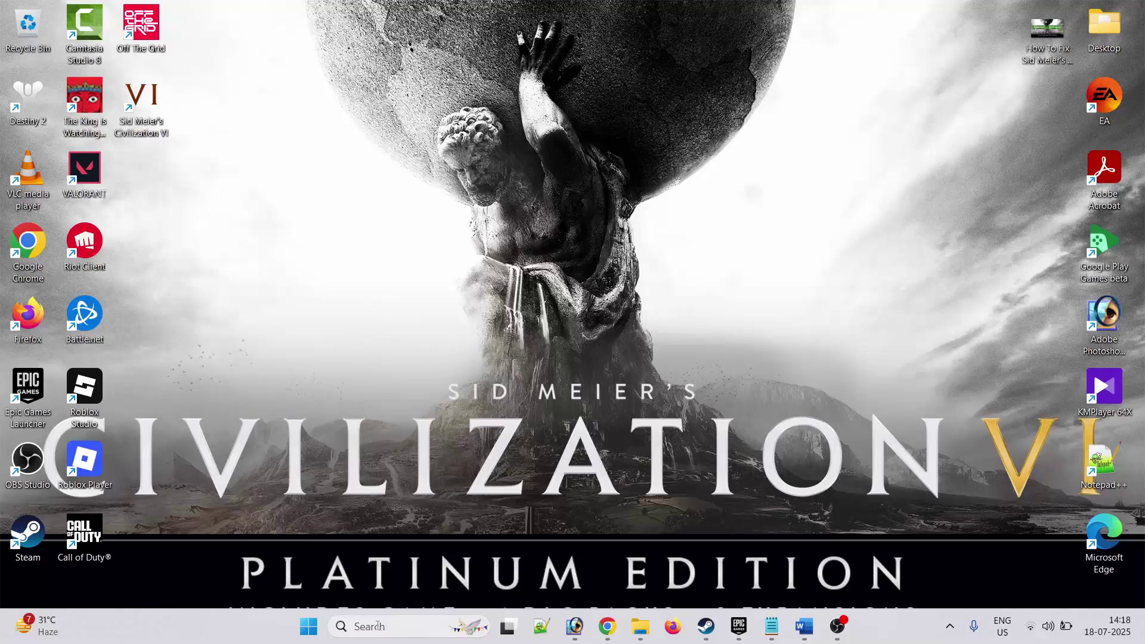
{"action": "left_click", "coordinate": [378, 627]}
{"action": "type", "text": "wi"}
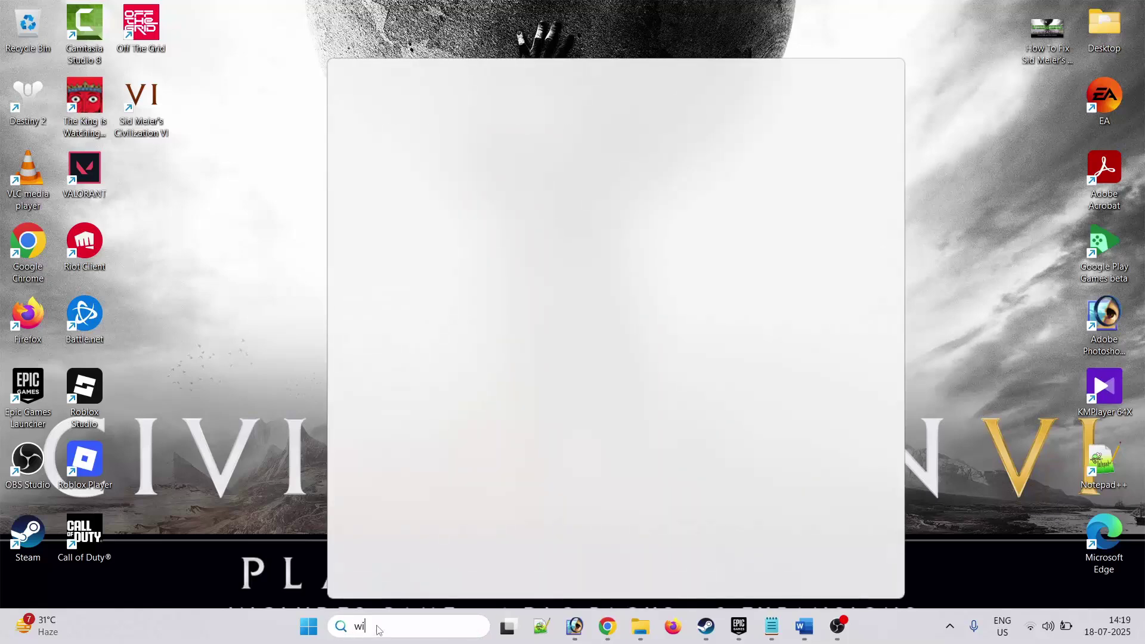
{"action": "type", "text": "ndows"}
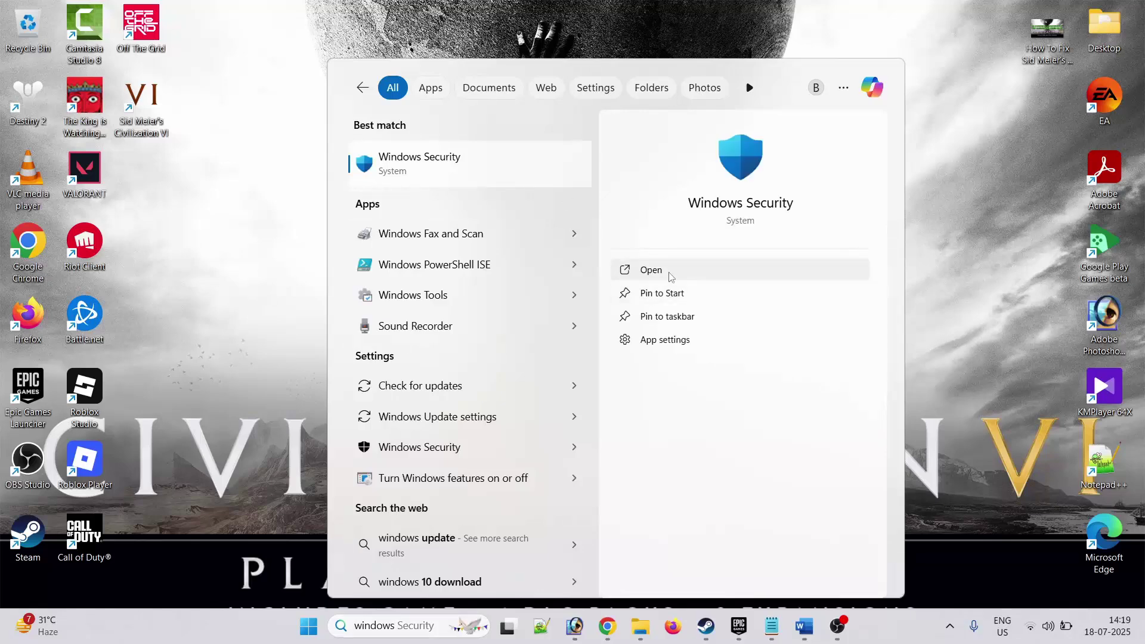
{"action": "left_click", "coordinate": [671, 277]}
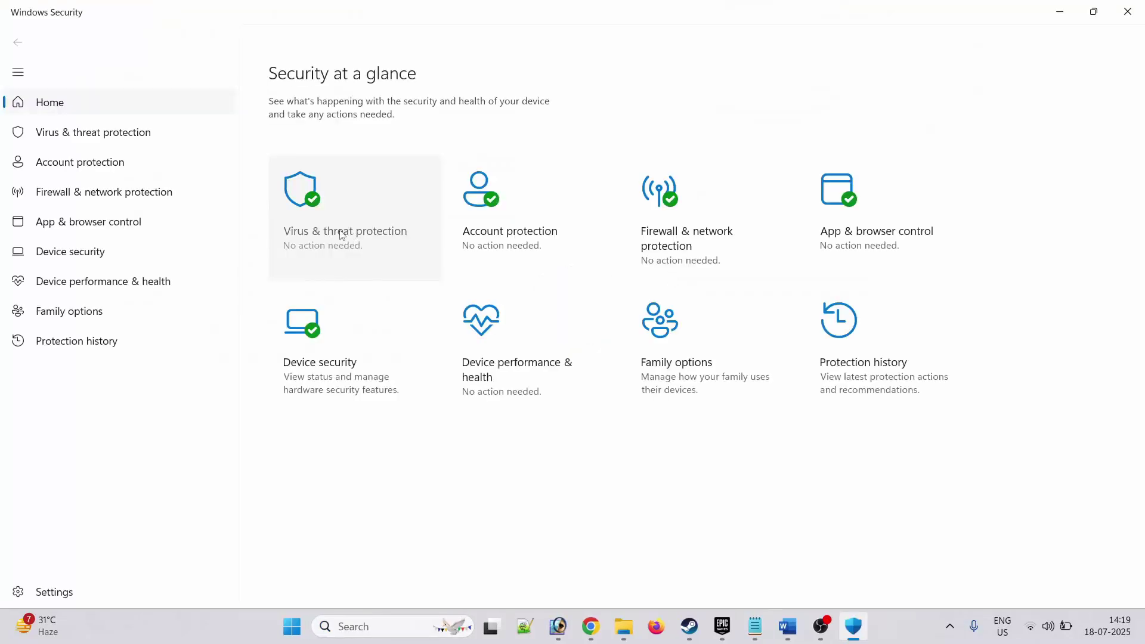
{"action": "left_click", "coordinate": [362, 236]}
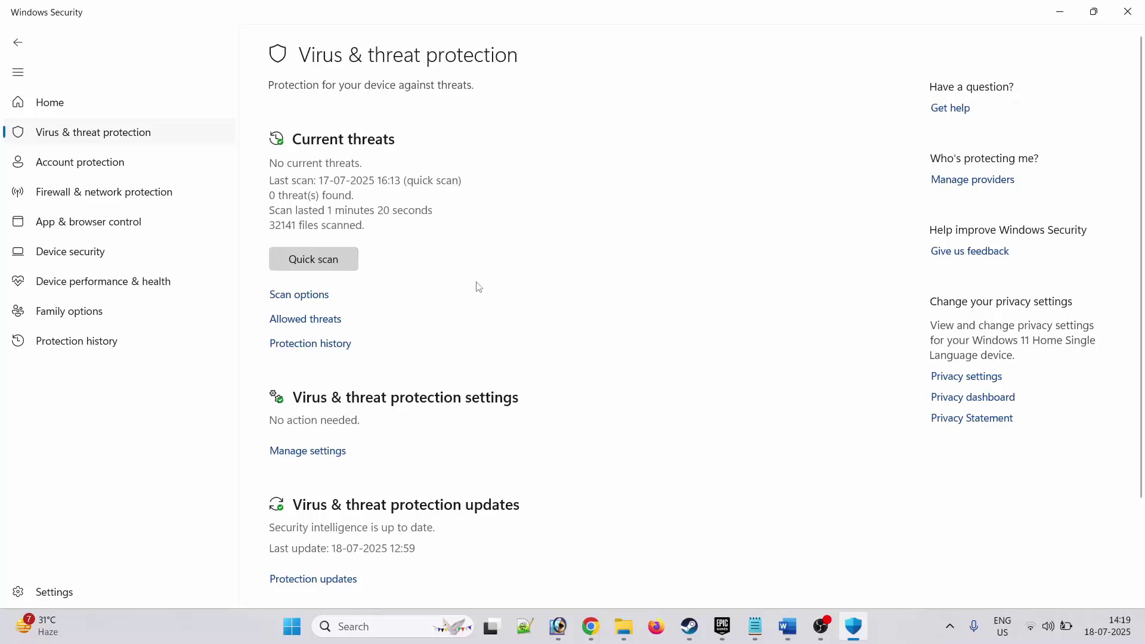
- Open the Ransomware protection settings and start browsing all apps to allow one through Controlled folder access
{"action": "scroll", "coordinate": [478, 286], "scroll_direction": "down", "scroll_amount": 2}
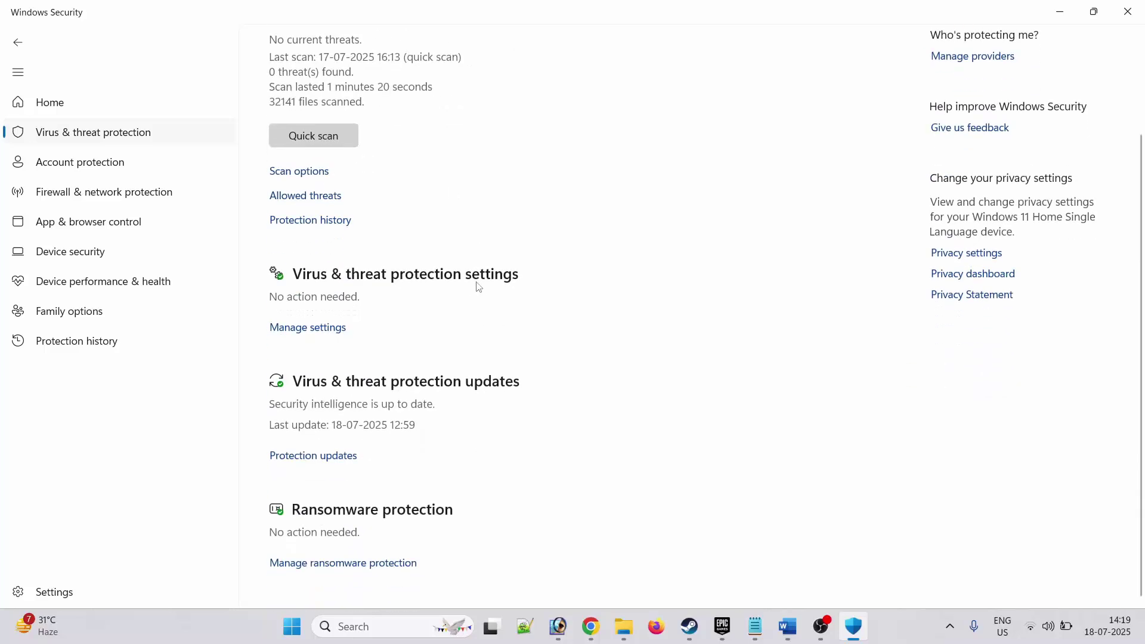
{"action": "left_click", "coordinate": [345, 563]}
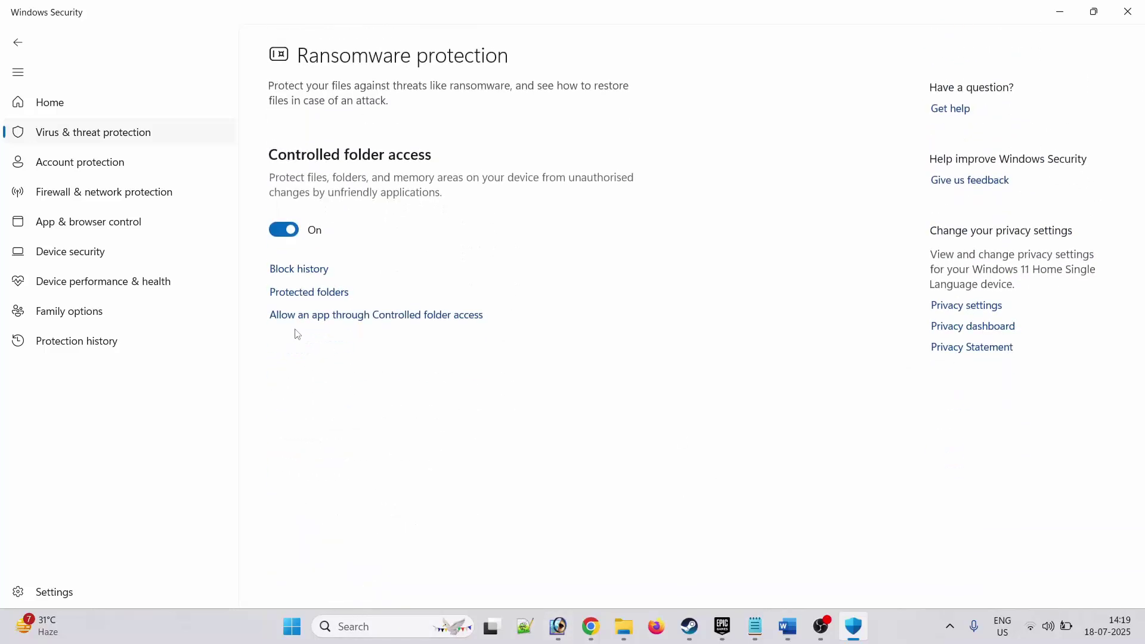
{"action": "left_click", "coordinate": [387, 316]}
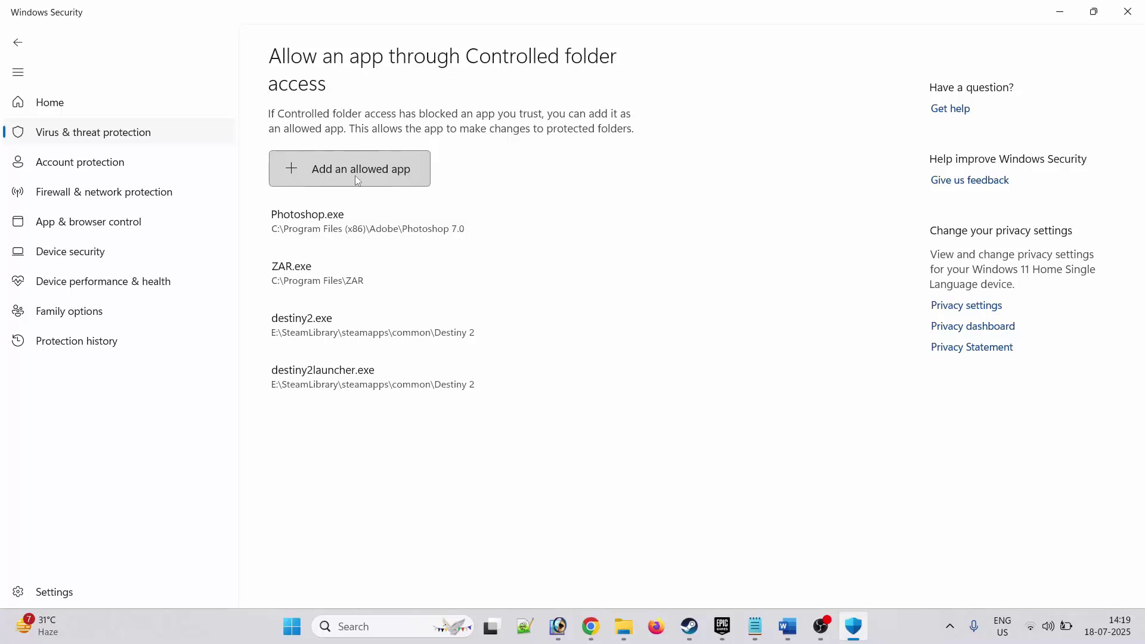
{"action": "left_click", "coordinate": [371, 174]}
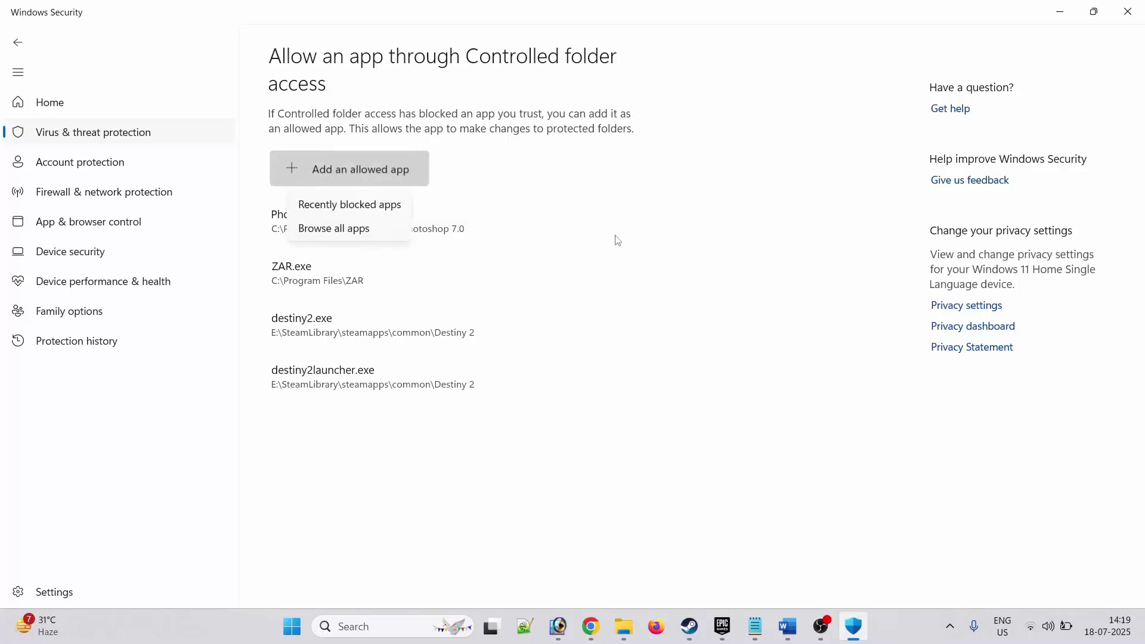
{"action": "left_click", "coordinate": [351, 229]}
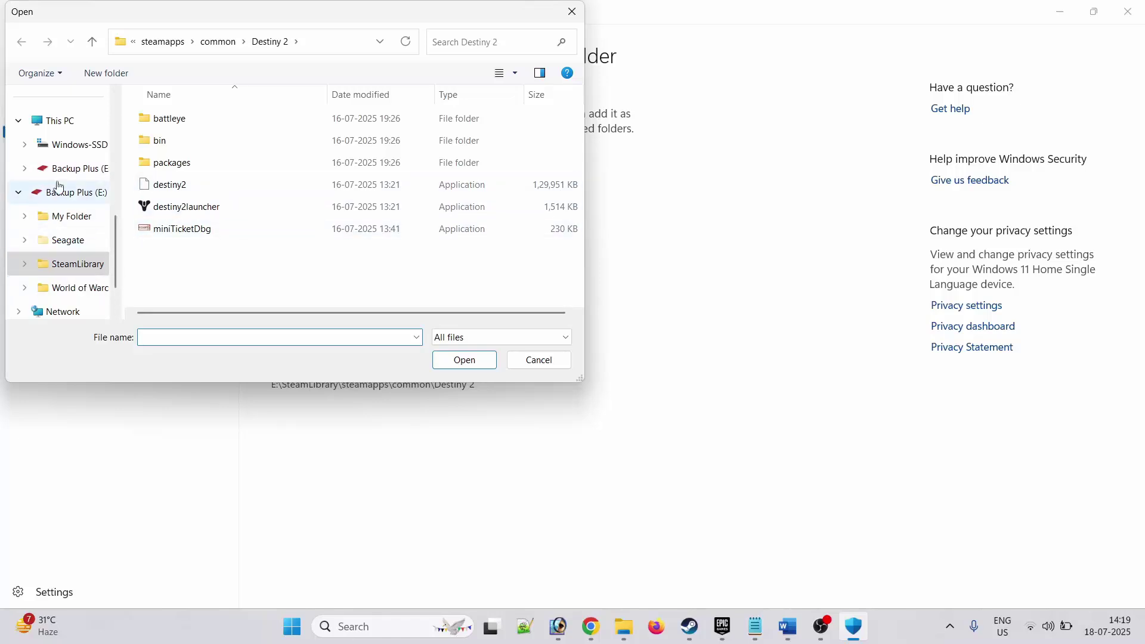
- Browse from This PC to the Epic Games folder inside Program Files on the Windows-SSD (C:) drive
{"action": "left_click", "coordinate": [57, 120]}
{"action": "double_click", "coordinate": [262, 142]}
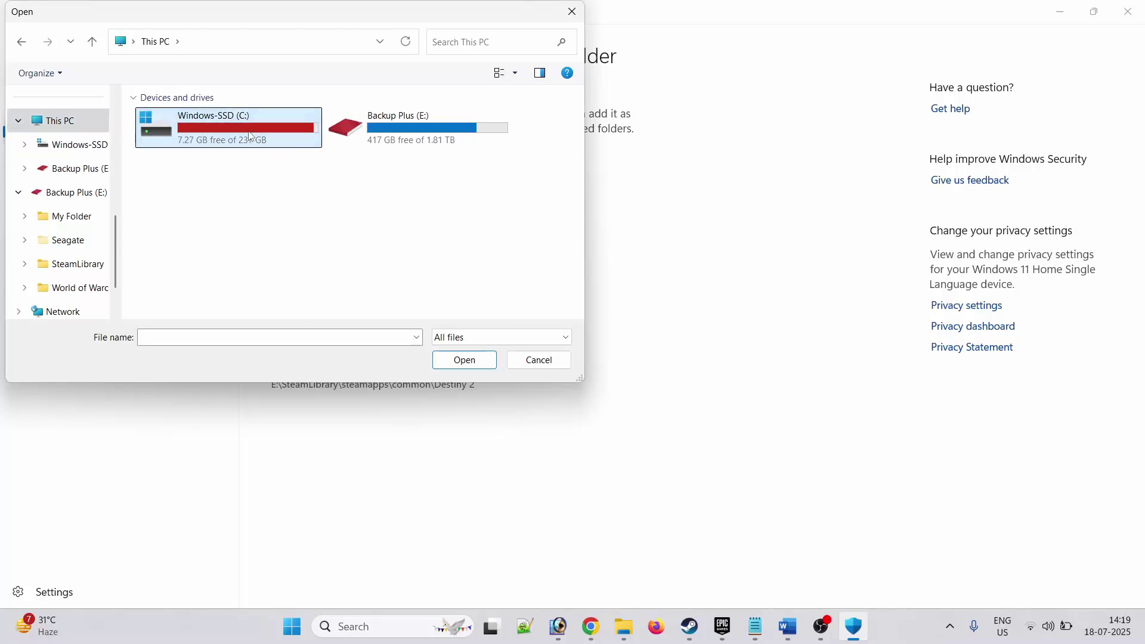
{"action": "key", "text": "p"}
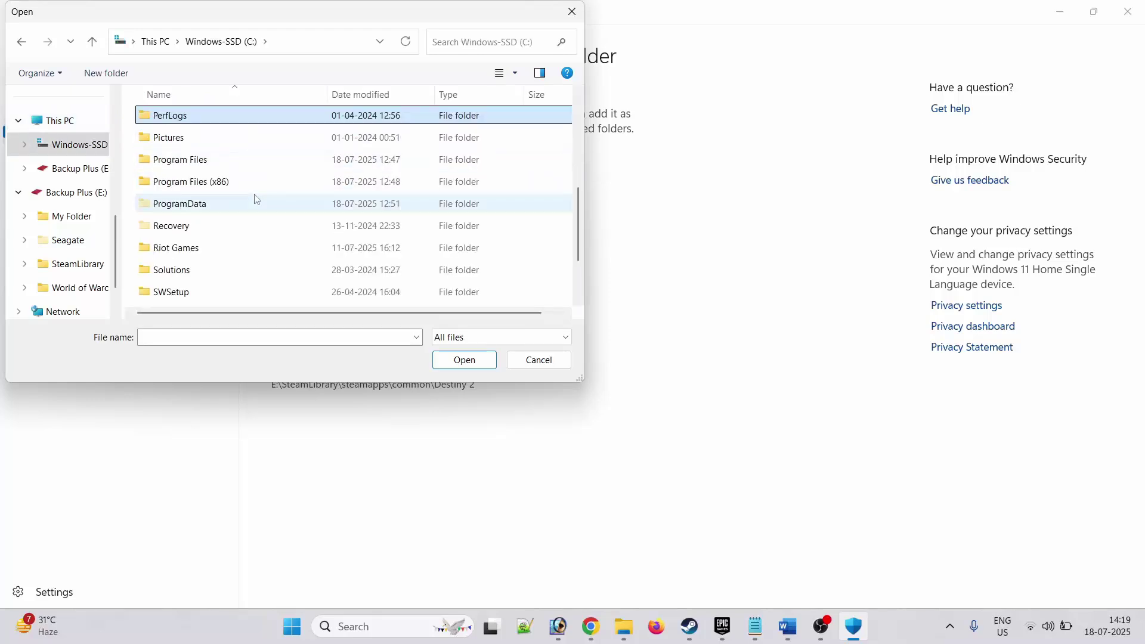
{"action": "key", "text": "Down"}
{"action": "double_click", "coordinate": [204, 160]}
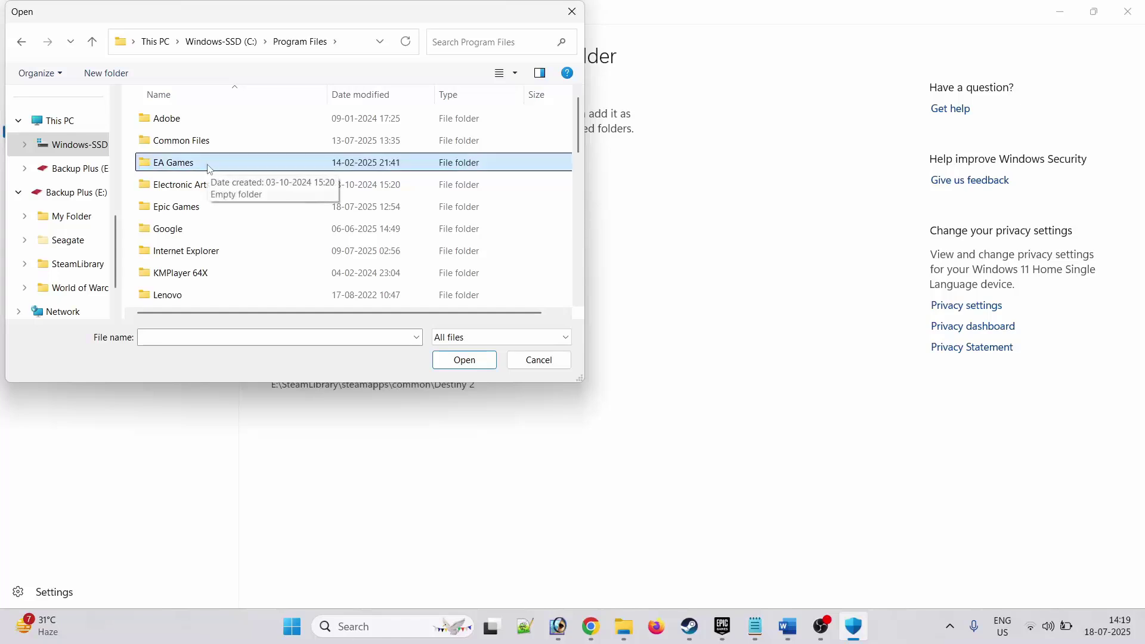
{"action": "key", "text": "e"}
{"action": "key", "text": "Down"}
{"action": "key", "text": "Down"}
{"action": "key", "text": "Return"}
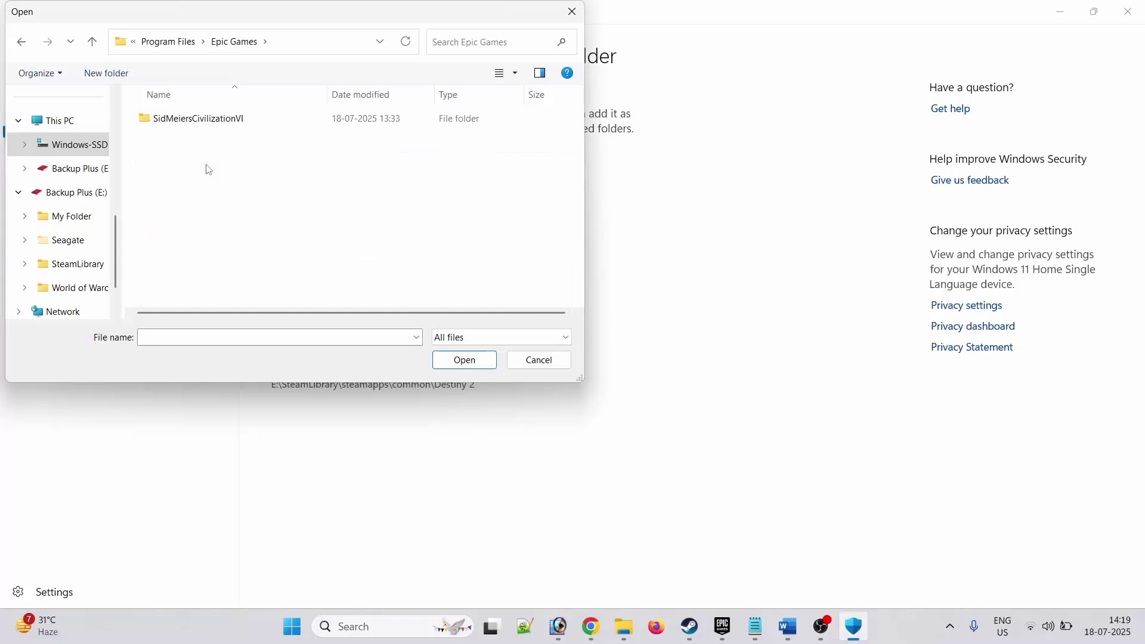
- Add Civ6_Launcher from SidMeiersCivilizationVI\Base\Binaries\Win64EOS to the apps allowed through Controlled folder access
{"action": "double_click", "coordinate": [220, 123]}
{"action": "left_click", "coordinate": [181, 142]}
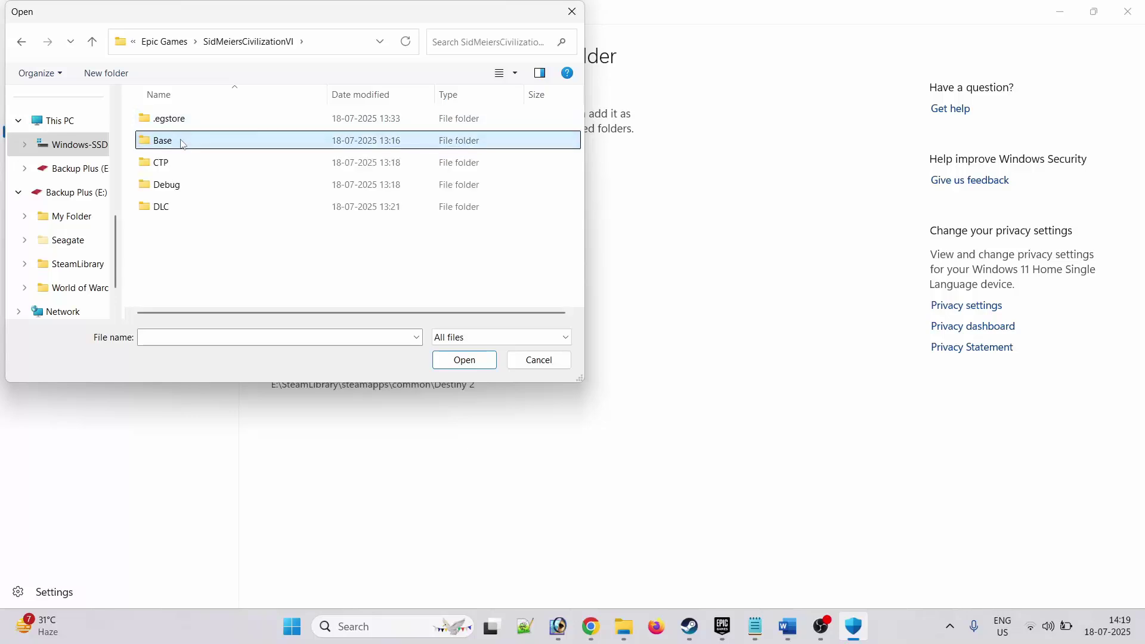
{"action": "double_click", "coordinate": [181, 142]}
{"action": "double_click", "coordinate": [184, 162]}
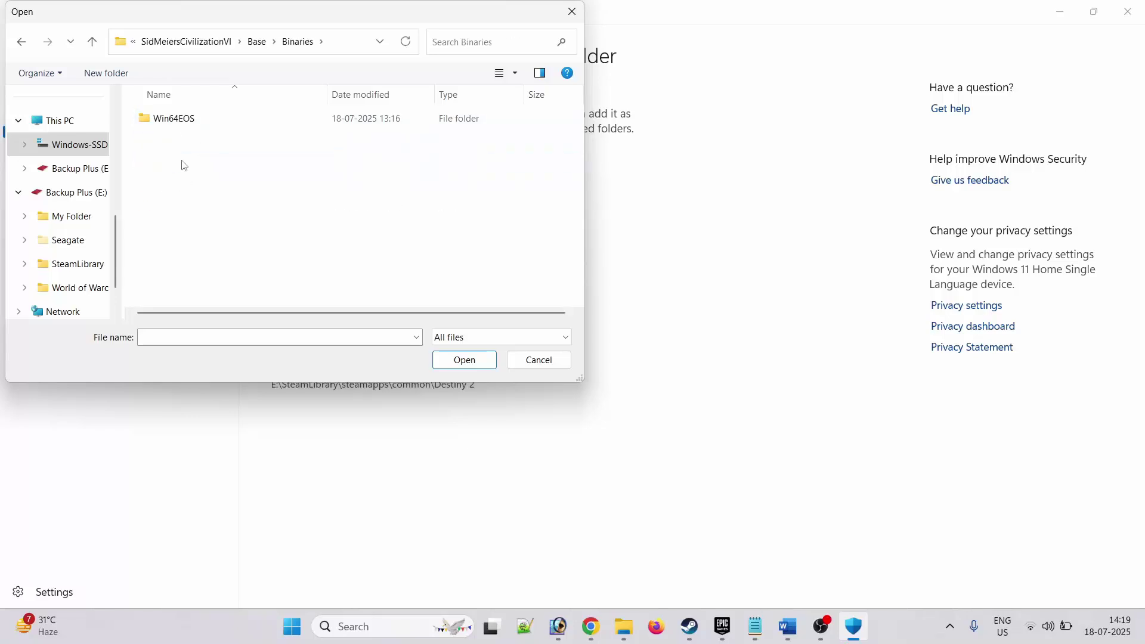
{"action": "double_click", "coordinate": [195, 122]}
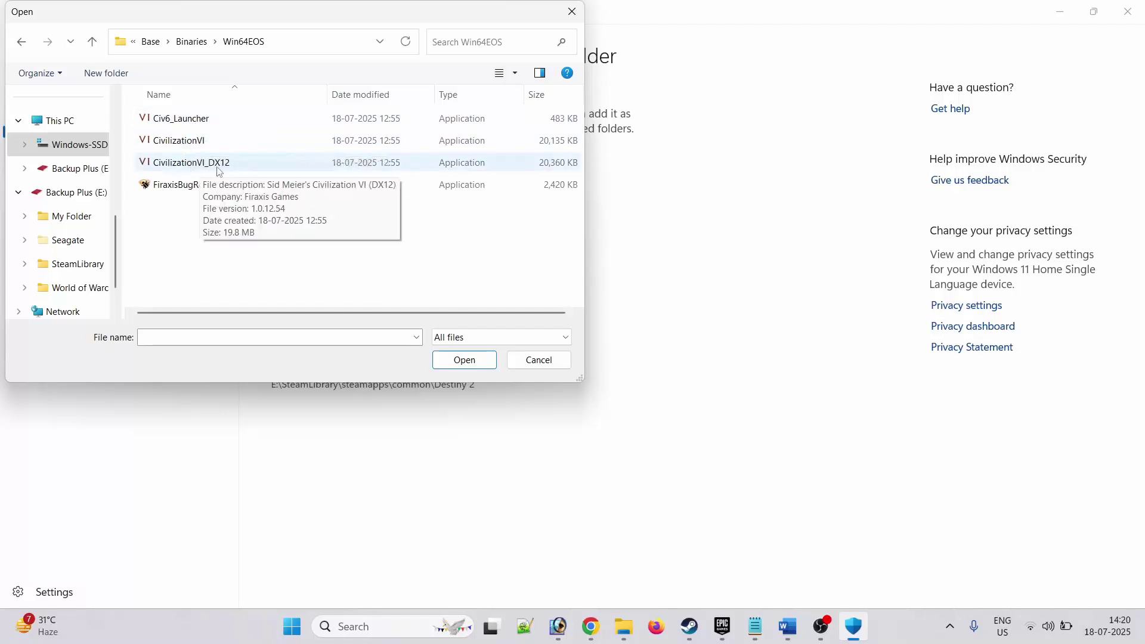
{"action": "left_click", "coordinate": [210, 124]}
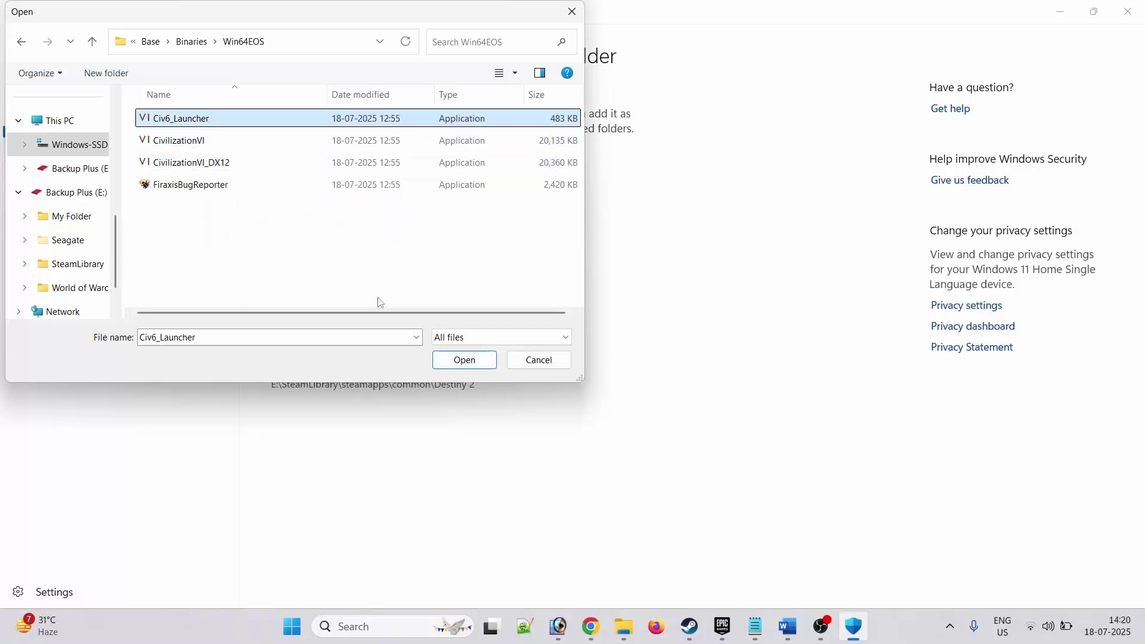
{"action": "left_click", "coordinate": [465, 360]}
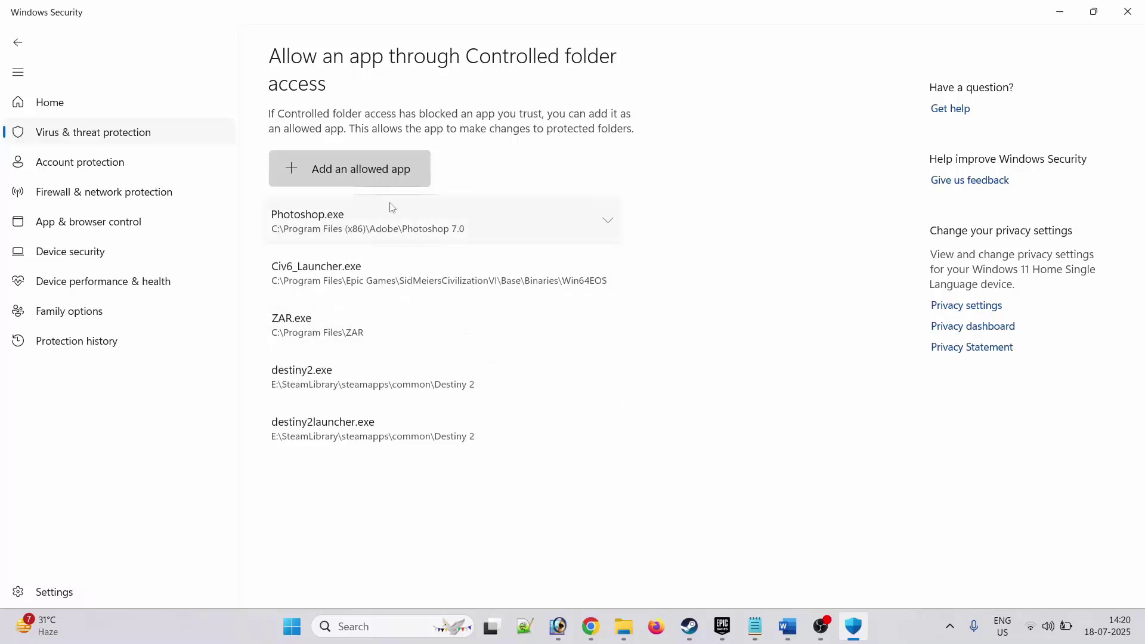
- Add the CivilizationVI application from the Win64EOS folder as another app allowed through Controlled folder access
{"action": "left_click", "coordinate": [373, 172]}
{"action": "left_click", "coordinate": [348, 229]}
{"action": "left_click", "coordinate": [193, 149]}
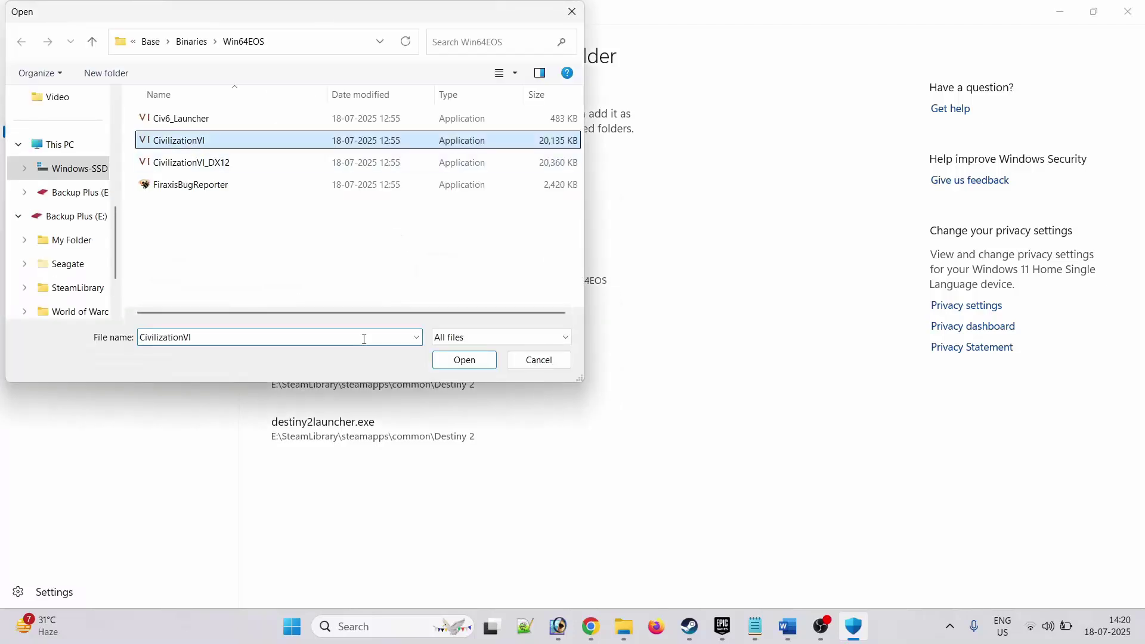
{"action": "left_click", "coordinate": [465, 360]}
- Add the CivilizationVI_DX12 application from the Win64EOS folder as another app allowed through Controlled folder access
{"action": "left_click", "coordinate": [371, 173]}
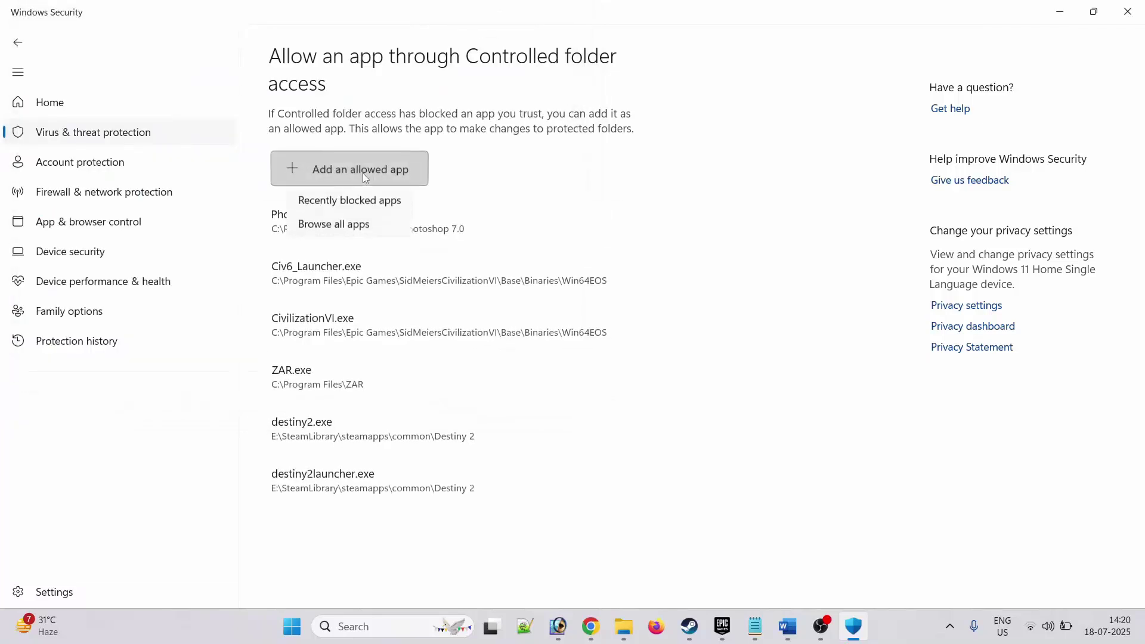
{"action": "left_click", "coordinate": [347, 229]}
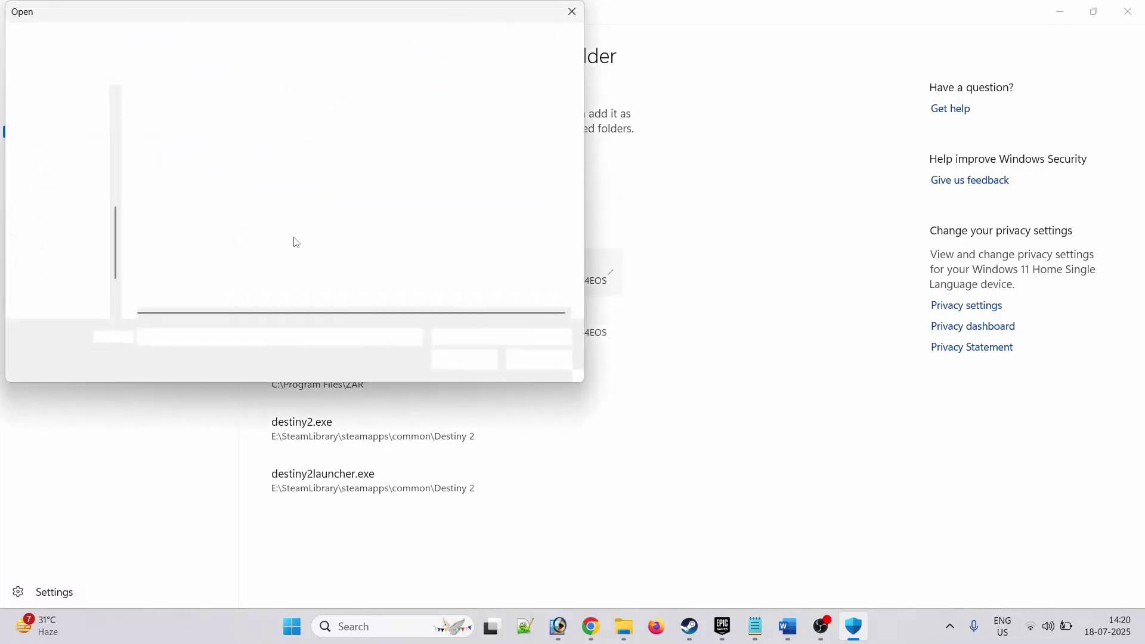
{"action": "left_click", "coordinate": [197, 162]}
{"action": "left_click", "coordinate": [491, 361]}
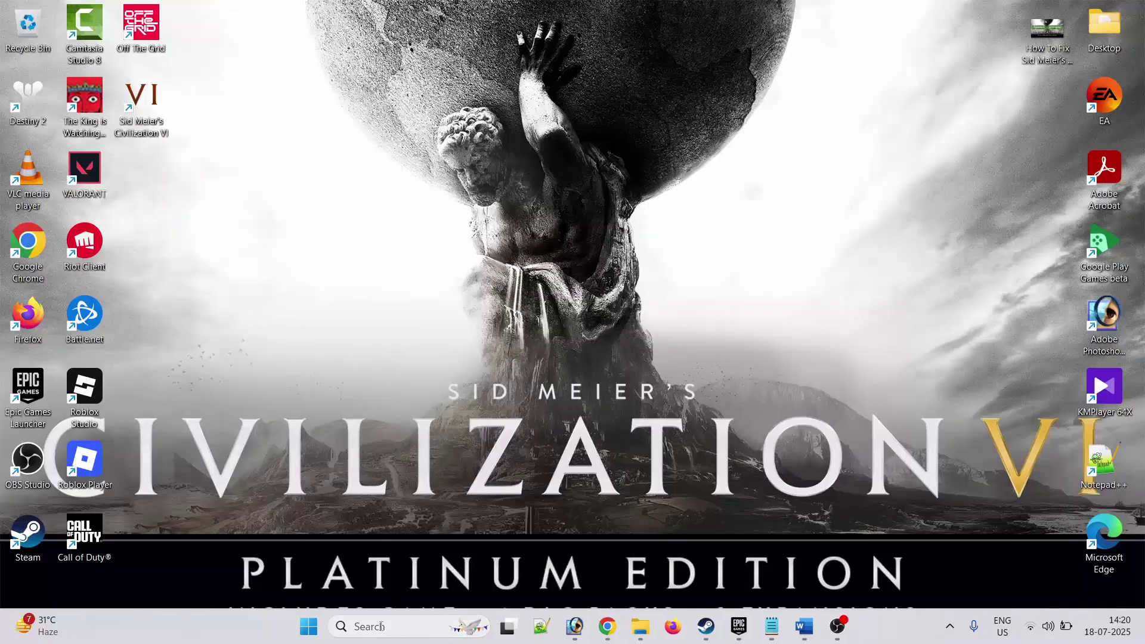
- From the desktop, reopen Windows Security, go to the firewall's allowed apps under Firewall & network protection and unlock the list for changes
{"action": "left_click", "coordinate": [381, 626]}
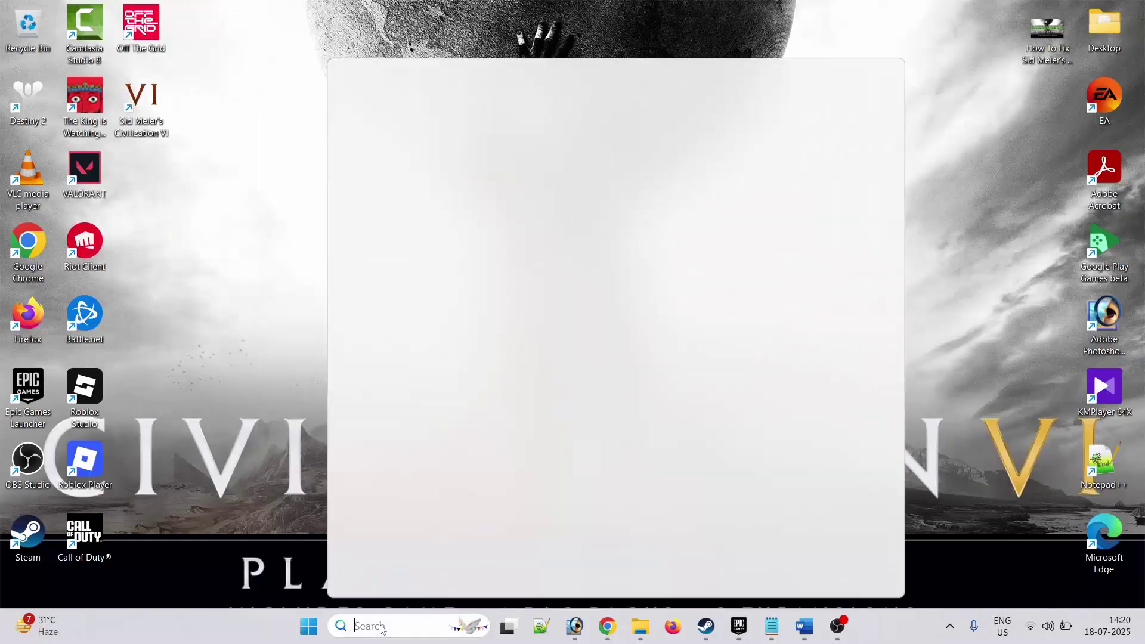
{"action": "type", "text": "windows"}
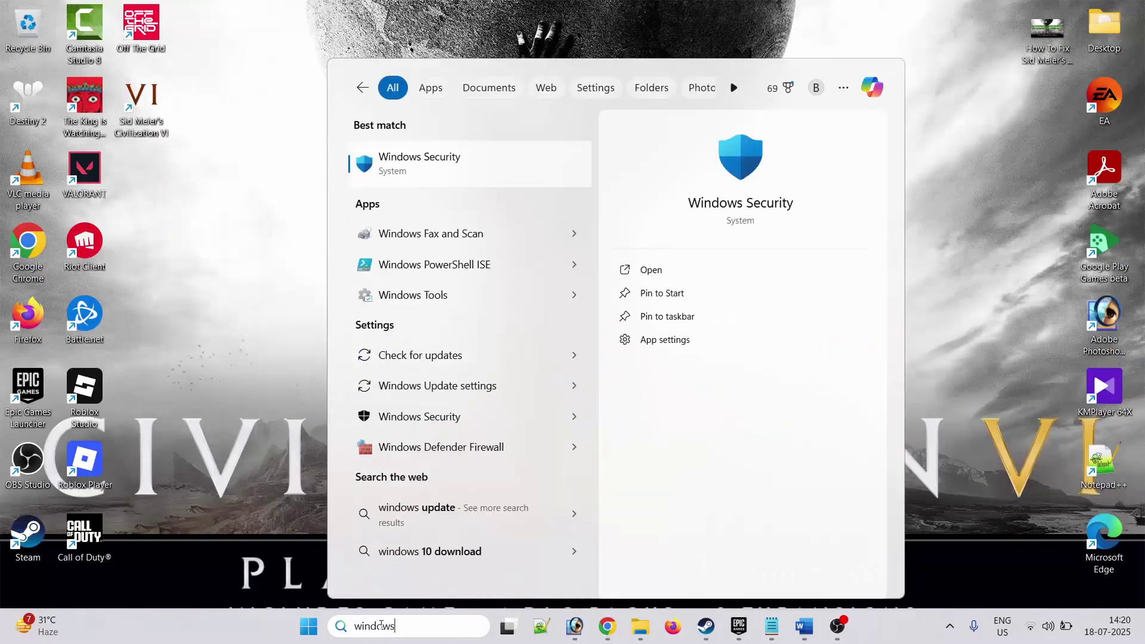
{"action": "left_click", "coordinate": [721, 271]}
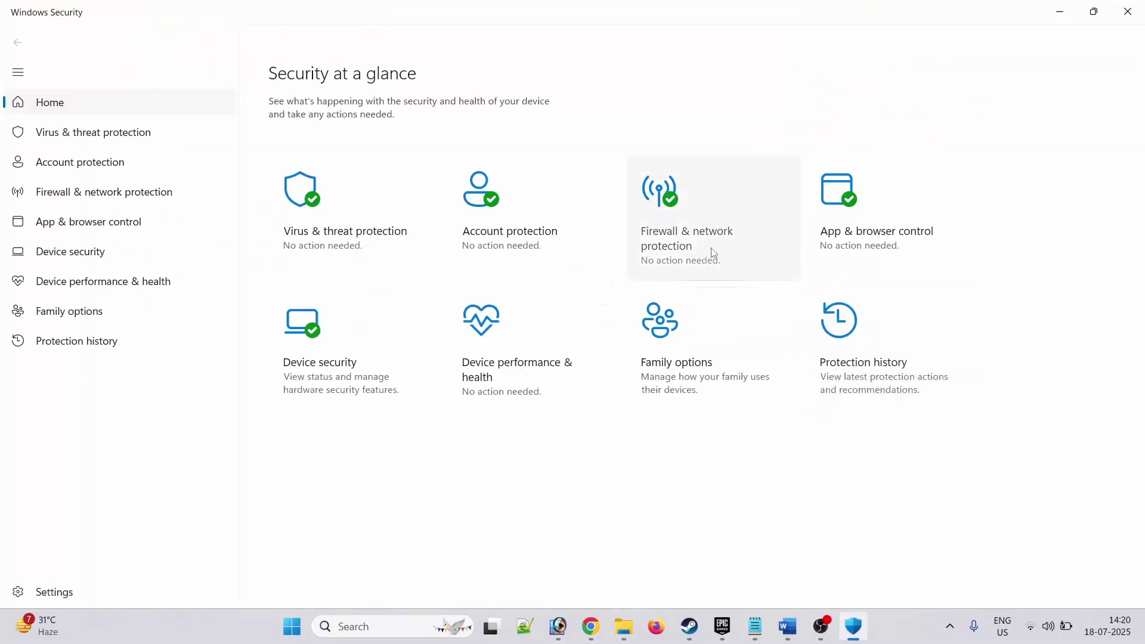
{"action": "left_click", "coordinate": [709, 250]}
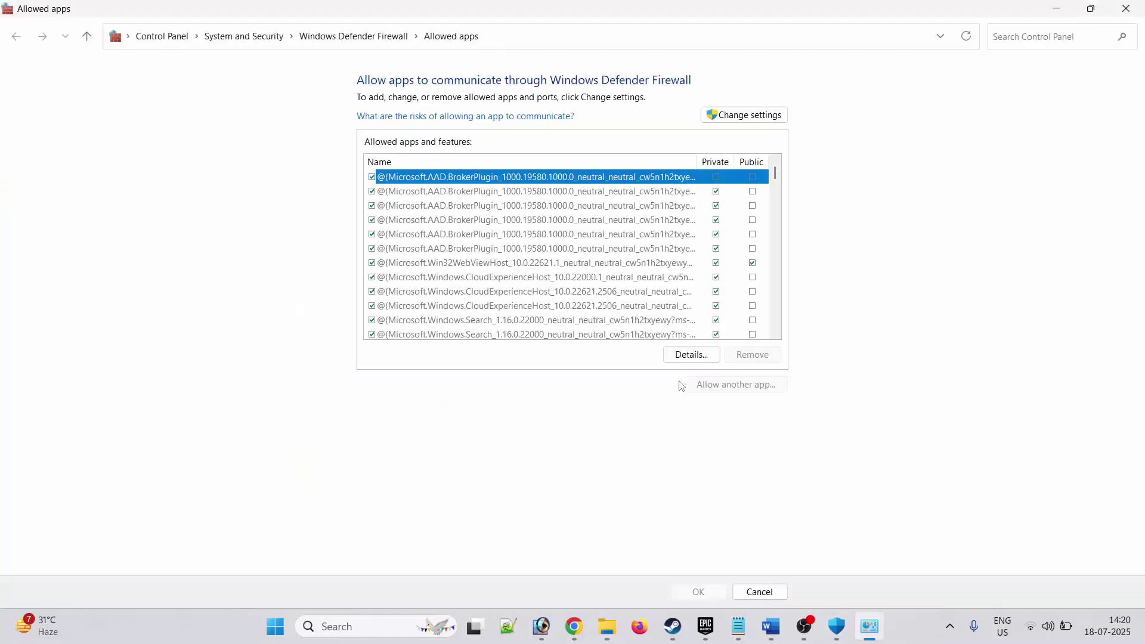
{"action": "left_click", "coordinate": [746, 116]}
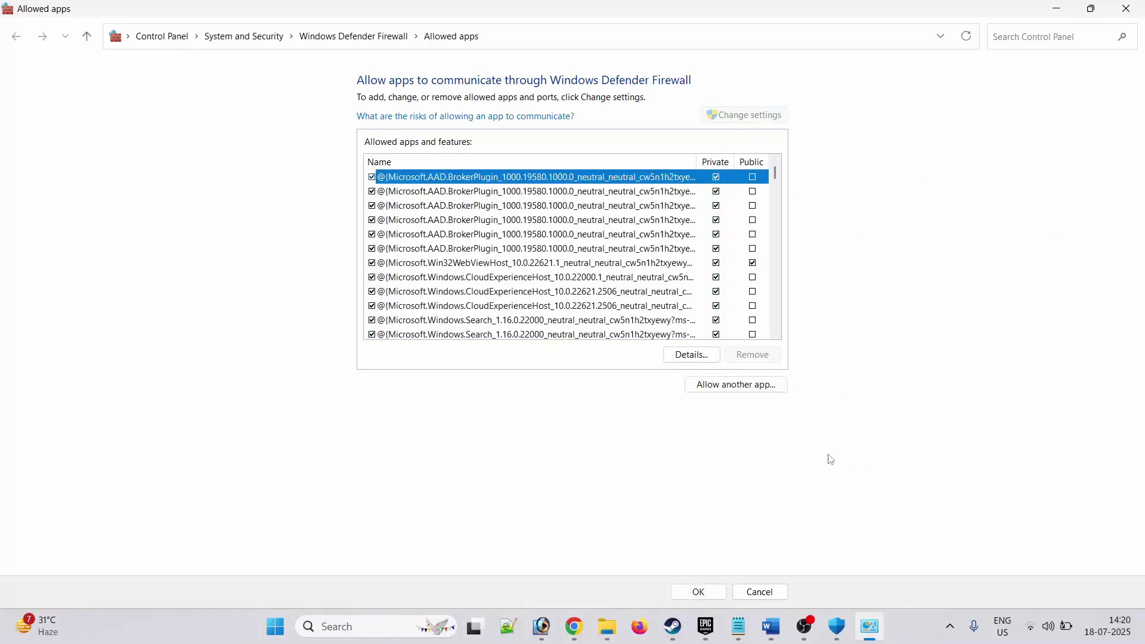
- Start allowing another app through the firewall and browse to Program Files on the Windows-SSD (C:) drive
{"action": "left_click", "coordinate": [747, 386]}
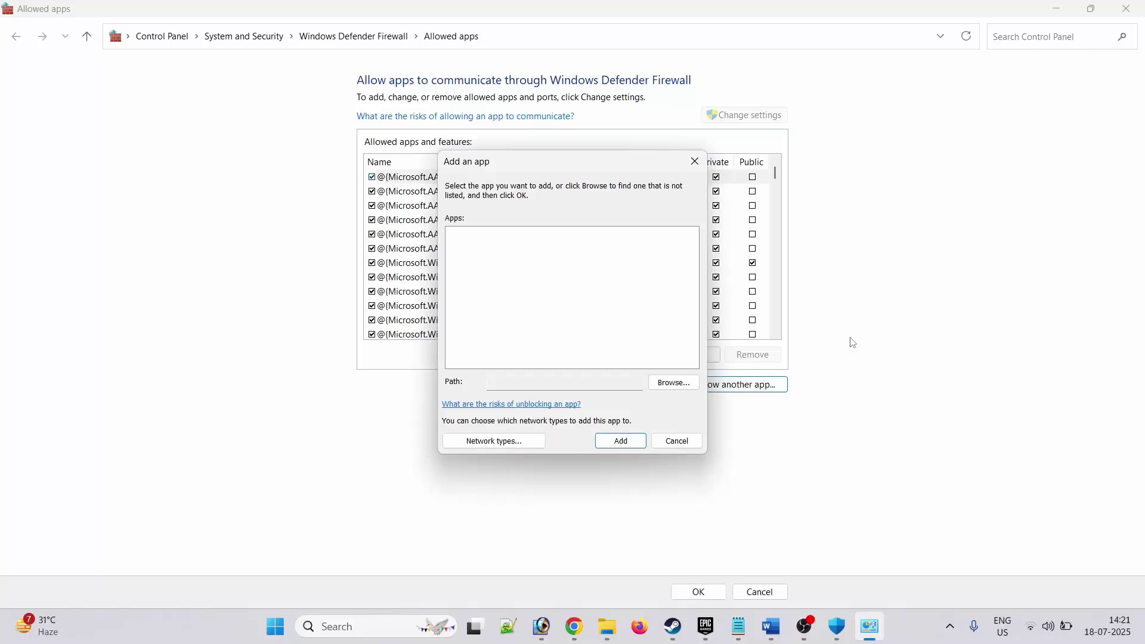
{"action": "left_click", "coordinate": [682, 391]}
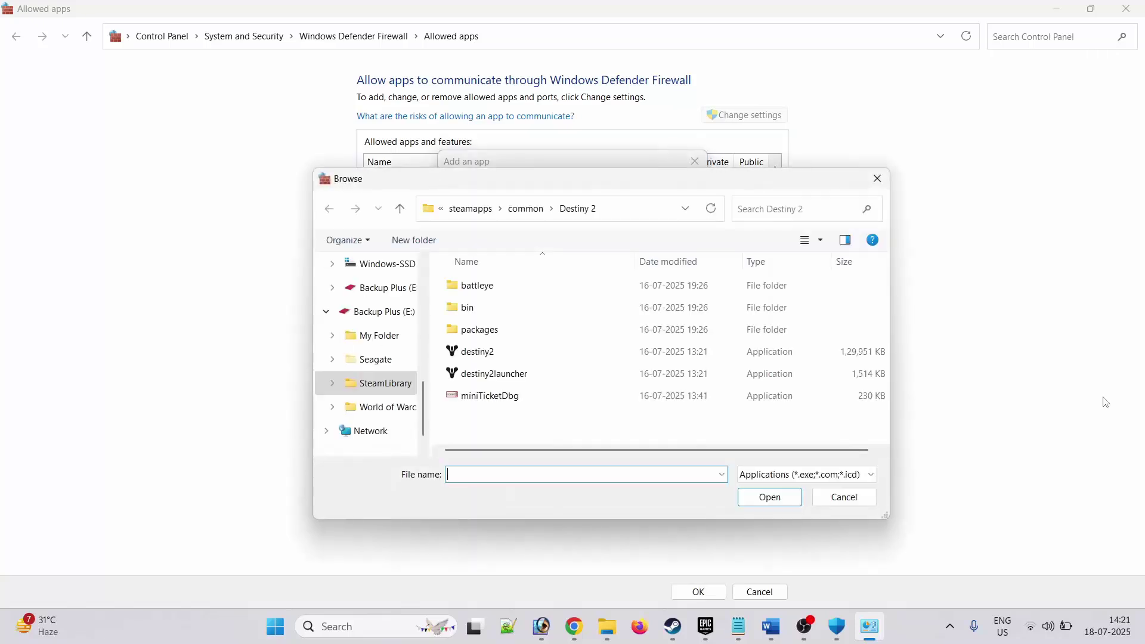
{"action": "left_click", "coordinate": [370, 291]}
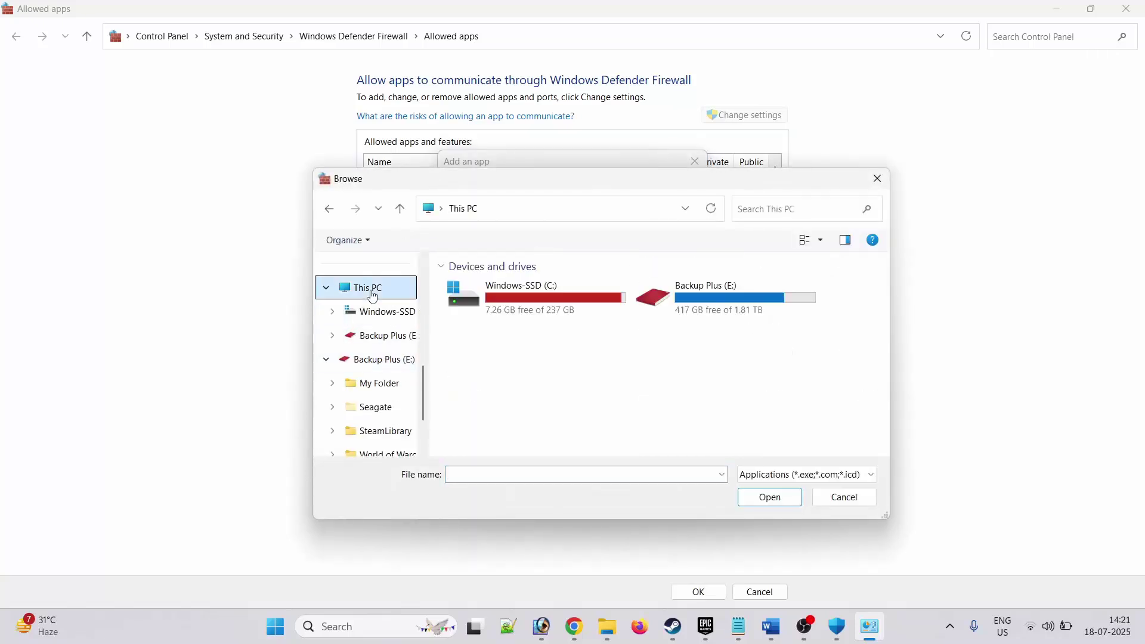
{"action": "double_click", "coordinate": [582, 307]}
{"action": "left_click", "coordinate": [558, 329]}
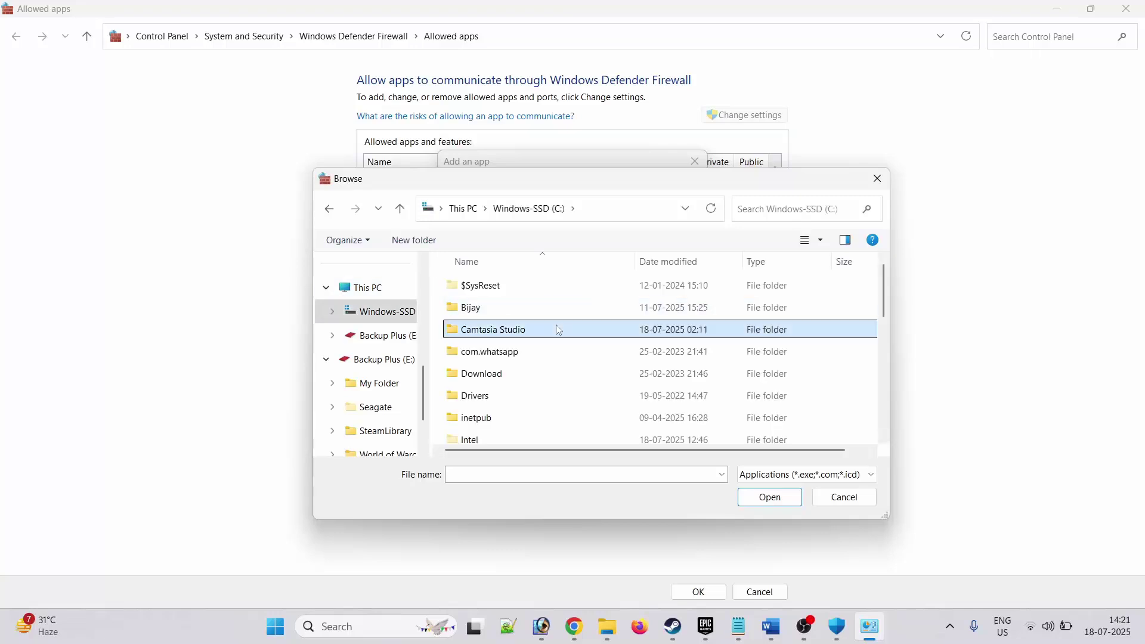
{"action": "key", "text": "p"}
{"action": "key", "text": "p"}
{"action": "key", "text": "p"}
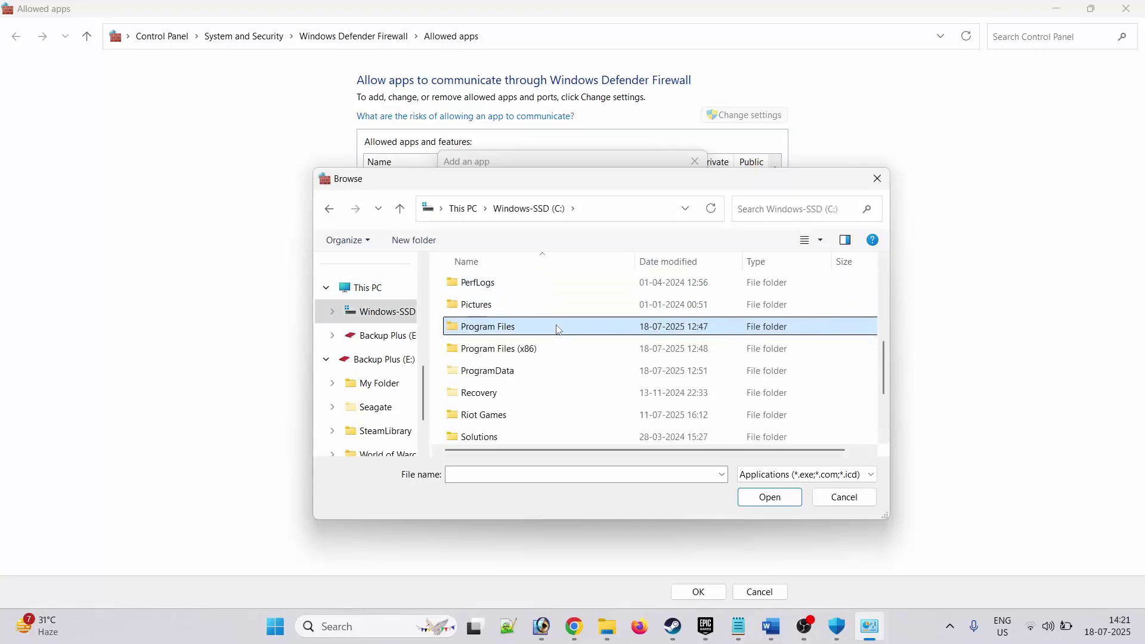
{"action": "double_click", "coordinate": [558, 329]}
- Choose Civ6_Launcher from Epic Games\SidMeiersCivilizationVI\Base\Binaries\Win64EOS as the app to add to the firewall's allowed list
{"action": "left_click", "coordinate": [559, 330]}
{"action": "key", "text": "e"}
{"action": "key", "text": "e"}
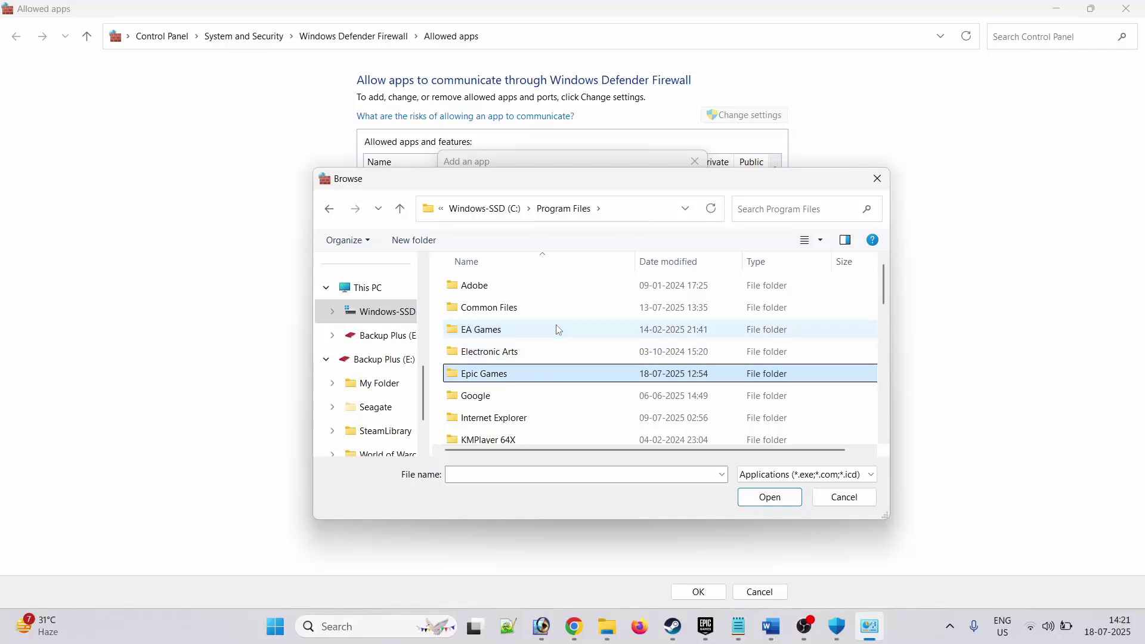
{"action": "key", "text": "Return"}
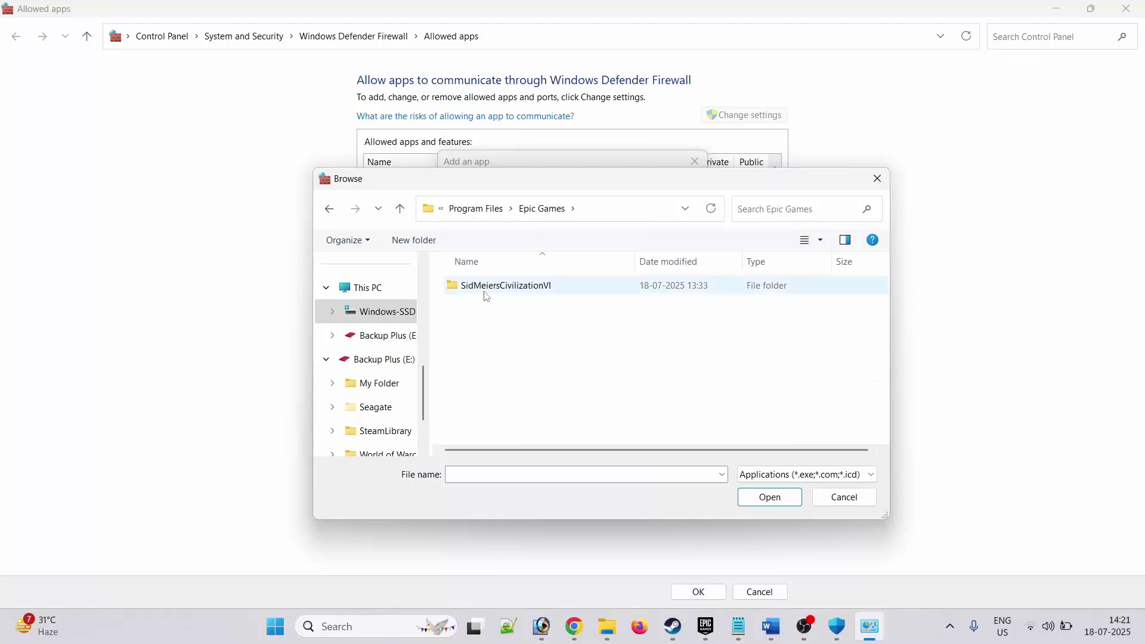
{"action": "double_click", "coordinate": [558, 290]}
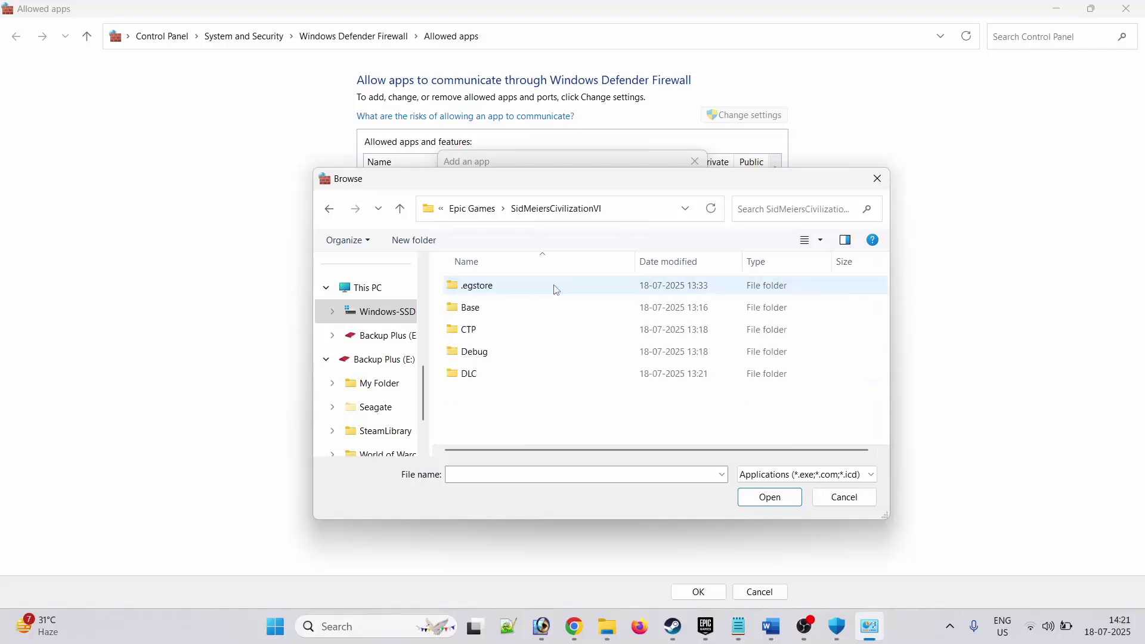
{"action": "double_click", "coordinate": [510, 314]}
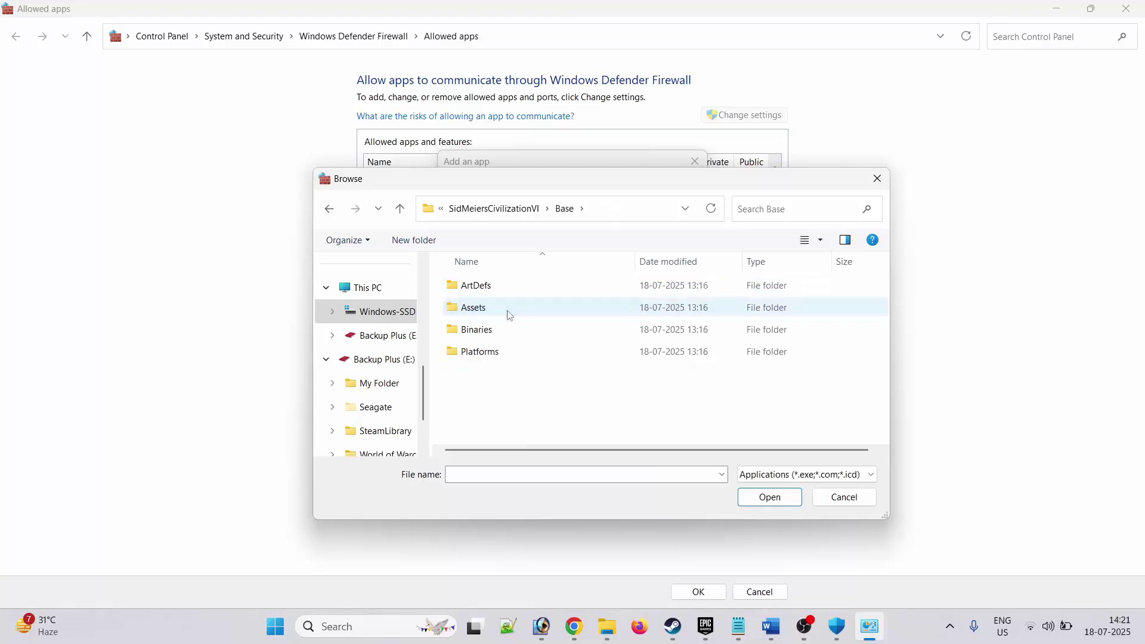
{"action": "double_click", "coordinate": [504, 334]}
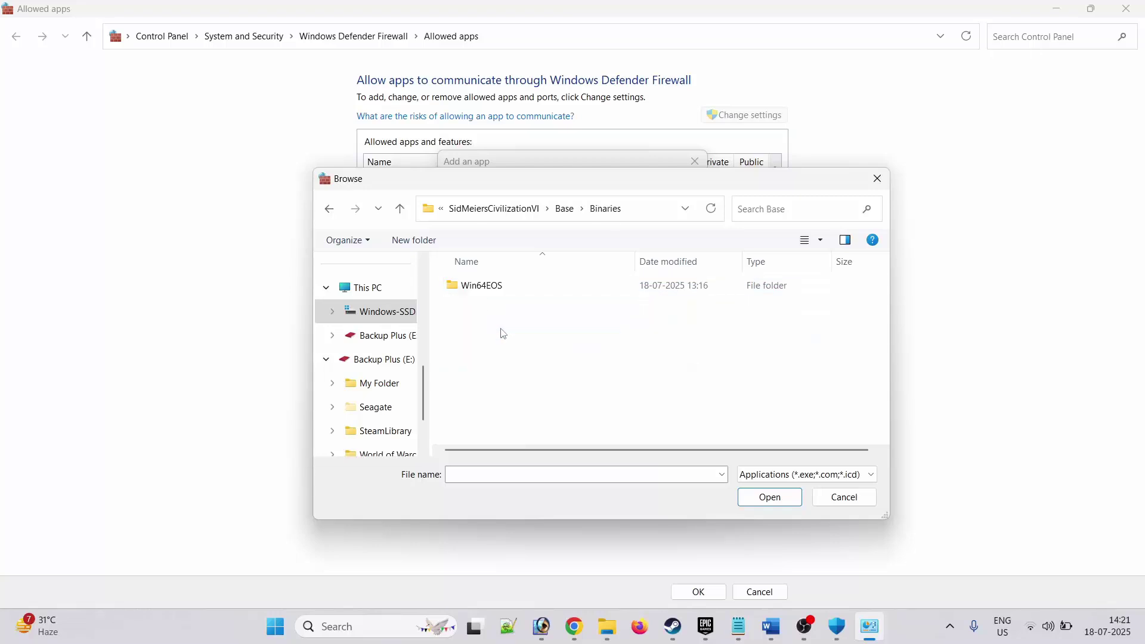
{"action": "double_click", "coordinate": [501, 289]}
{"action": "left_click", "coordinate": [502, 289]}
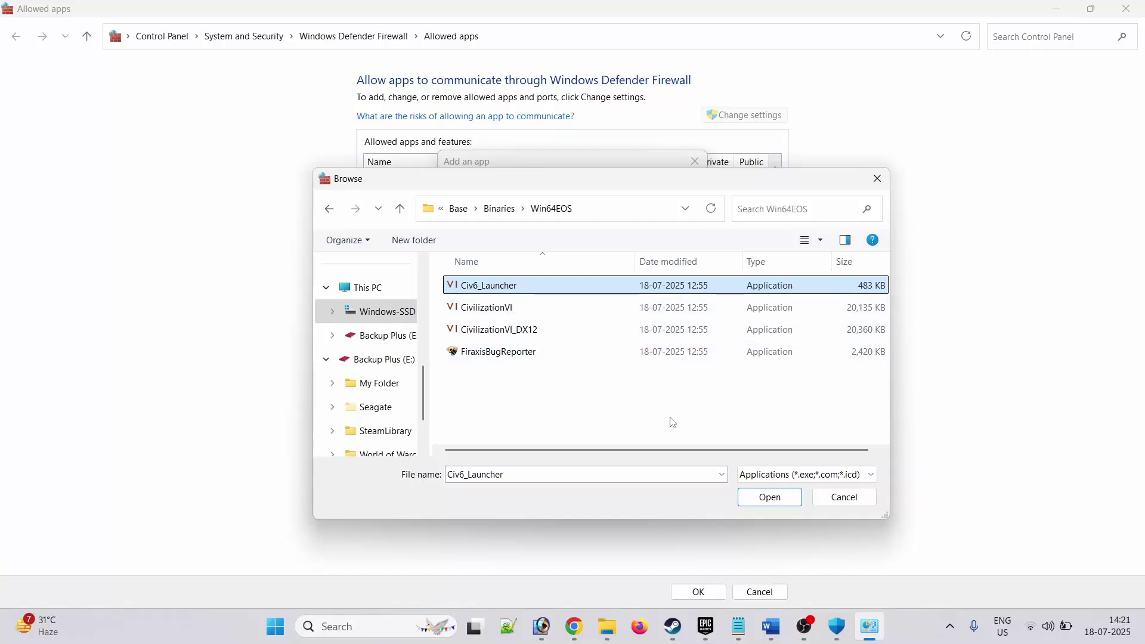
{"action": "left_click", "coordinate": [762, 499]}
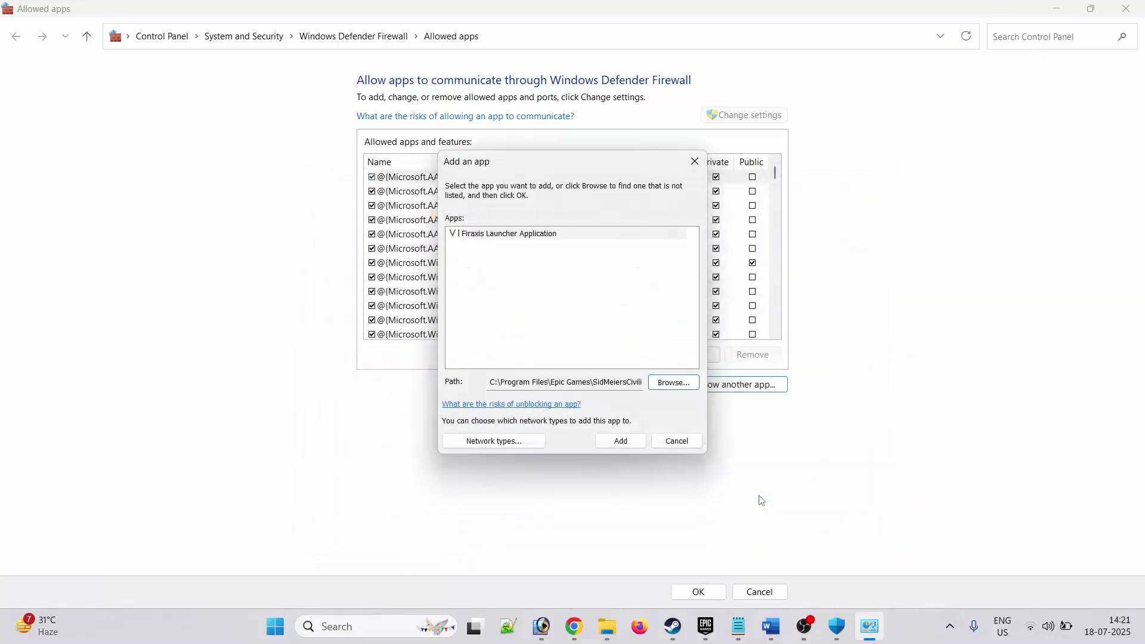
- Finish adding the Firaxis launcher to the firewall's allowed apps, and also add the CivilizationVI application from the Win64EOS folder
{"action": "left_click", "coordinate": [621, 442]}
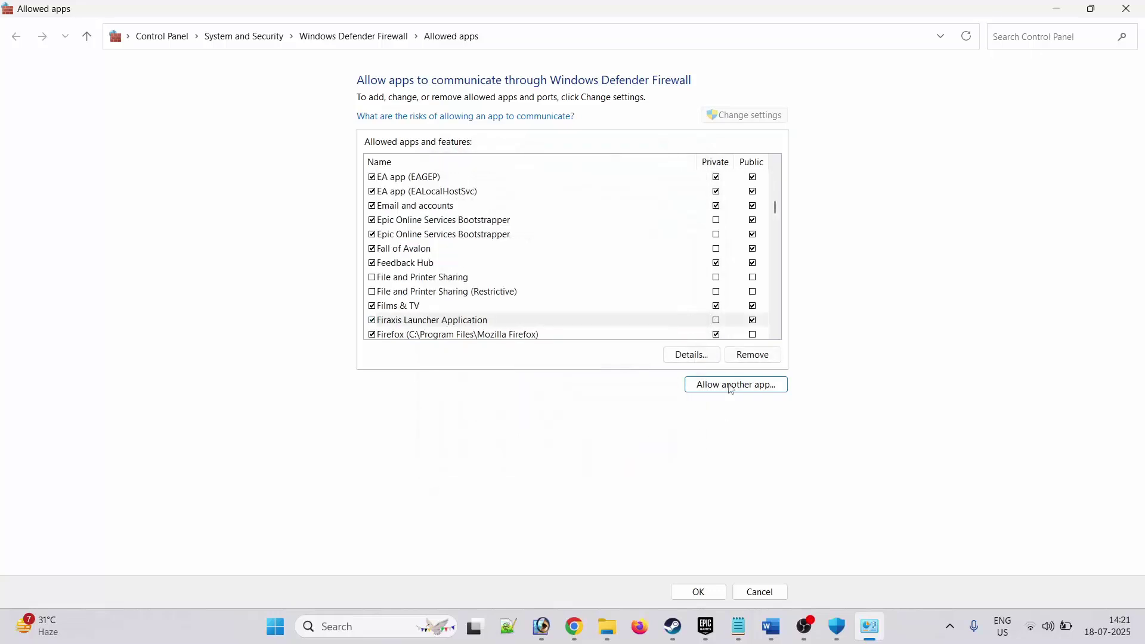
{"action": "left_click", "coordinate": [747, 388]}
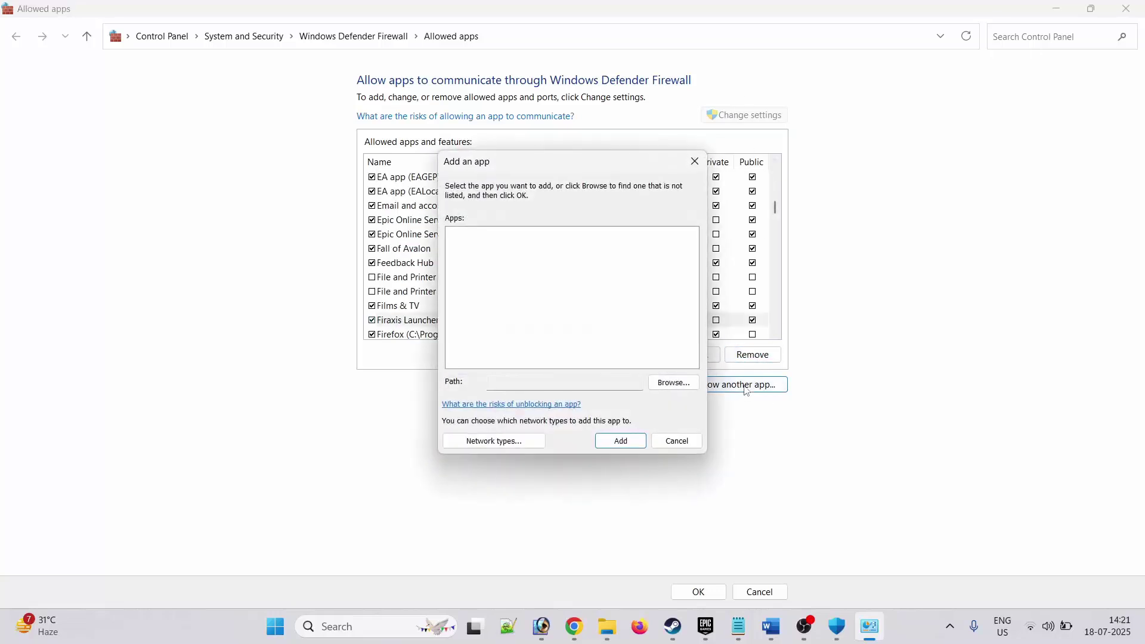
{"action": "left_click", "coordinate": [673, 382]}
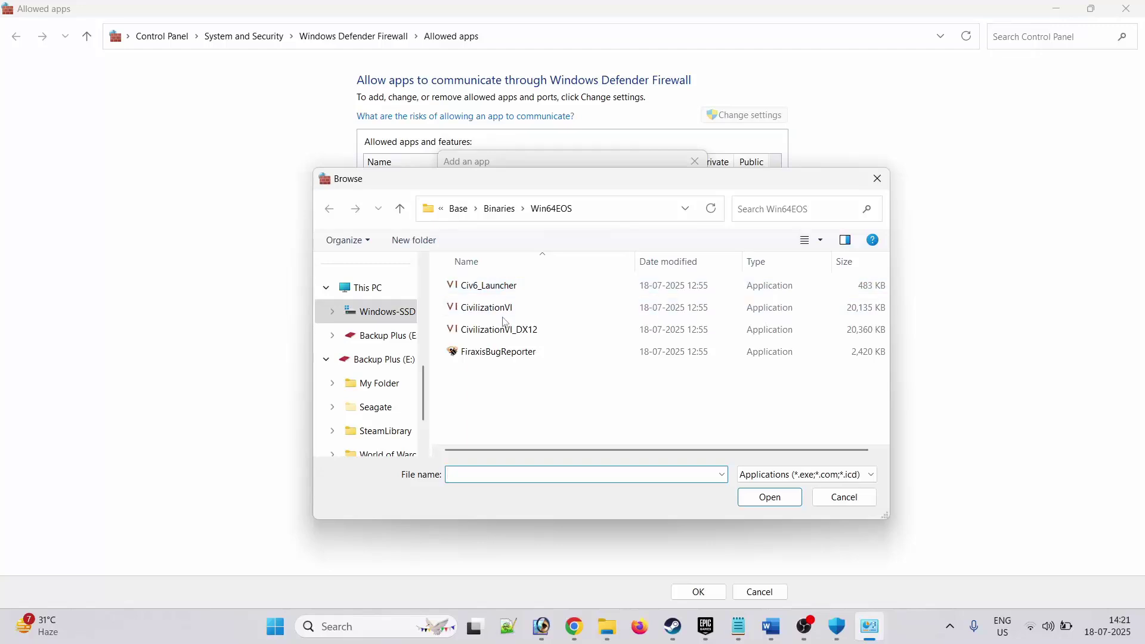
{"action": "left_click", "coordinate": [504, 309]}
{"action": "left_click", "coordinate": [770, 497]}
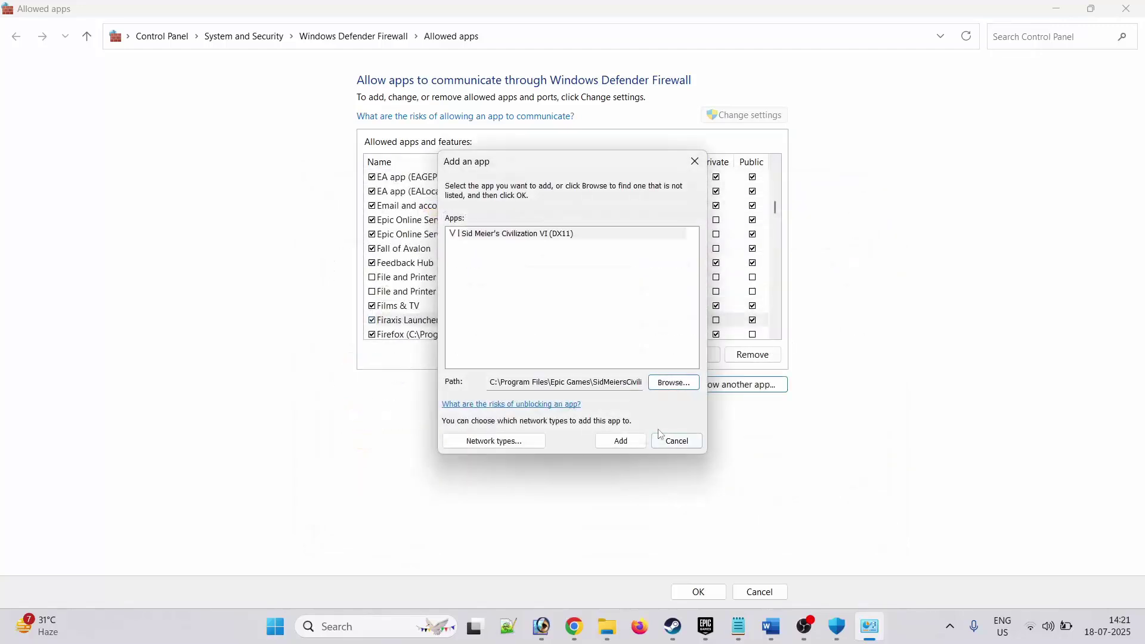
{"action": "left_click", "coordinate": [621, 441]}
- Add the CivilizationVI_DX12 application from the Win64EOS folder to the firewall's allowed apps
{"action": "left_click", "coordinate": [745, 385]}
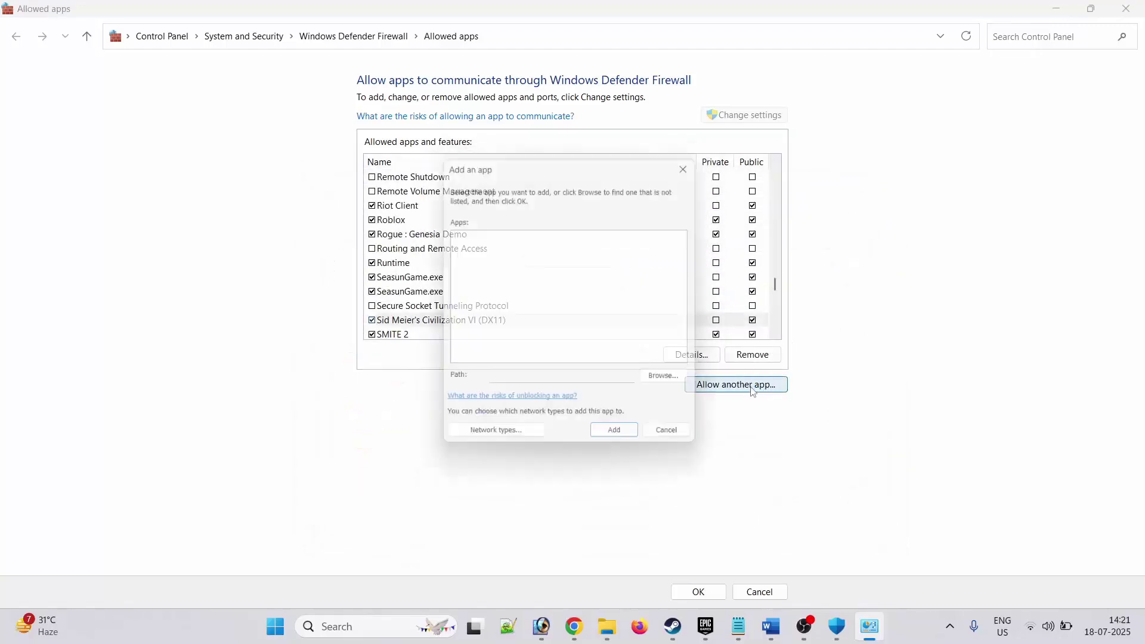
{"action": "left_click", "coordinate": [667, 387]}
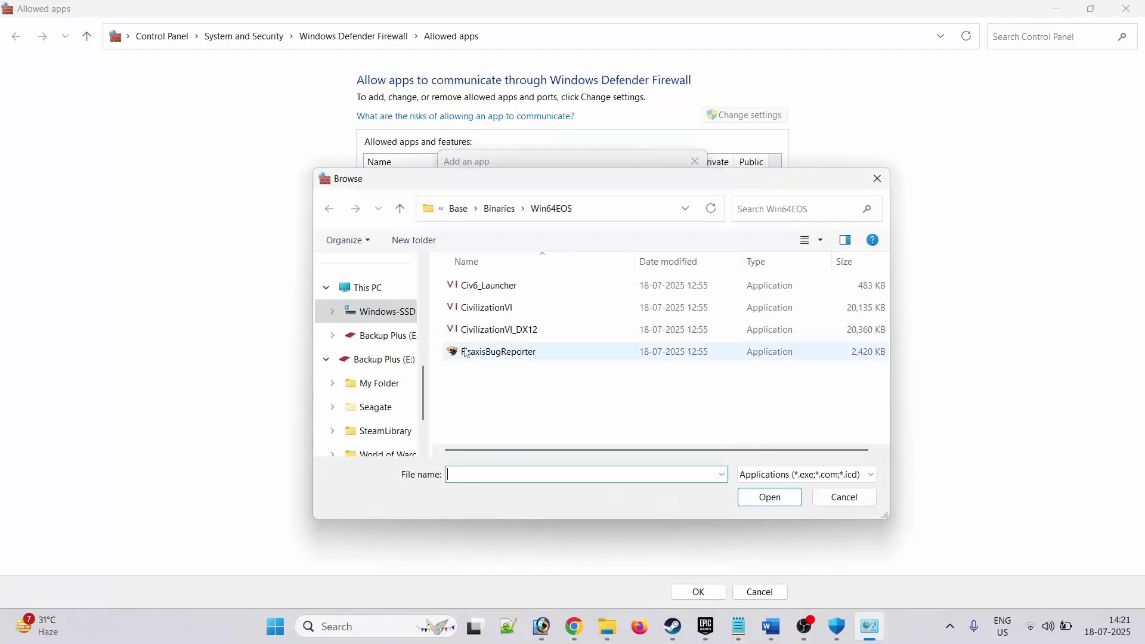
{"action": "left_click", "coordinate": [511, 330]}
{"action": "left_click", "coordinate": [763, 500]}
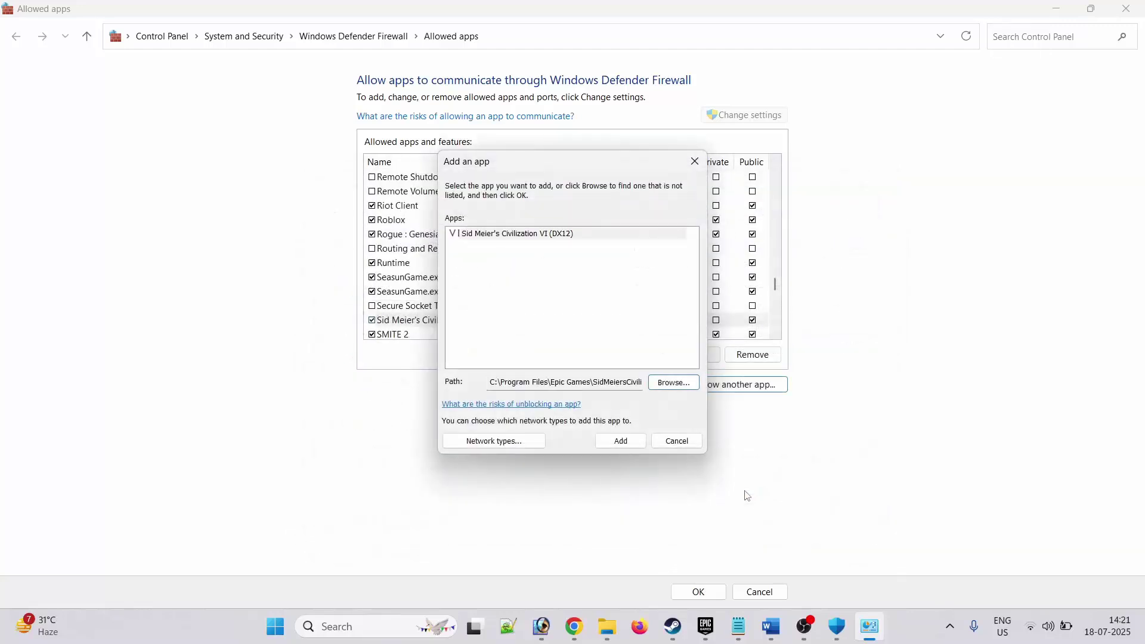
{"action": "left_click", "coordinate": [620, 442]}
- Allow the DX12 and DX11 entries of Sid Meier's Civilization VI on private networks and close the Allowed apps window
{"action": "left_click", "coordinate": [775, 334]}
{"action": "left_click", "coordinate": [775, 335]}
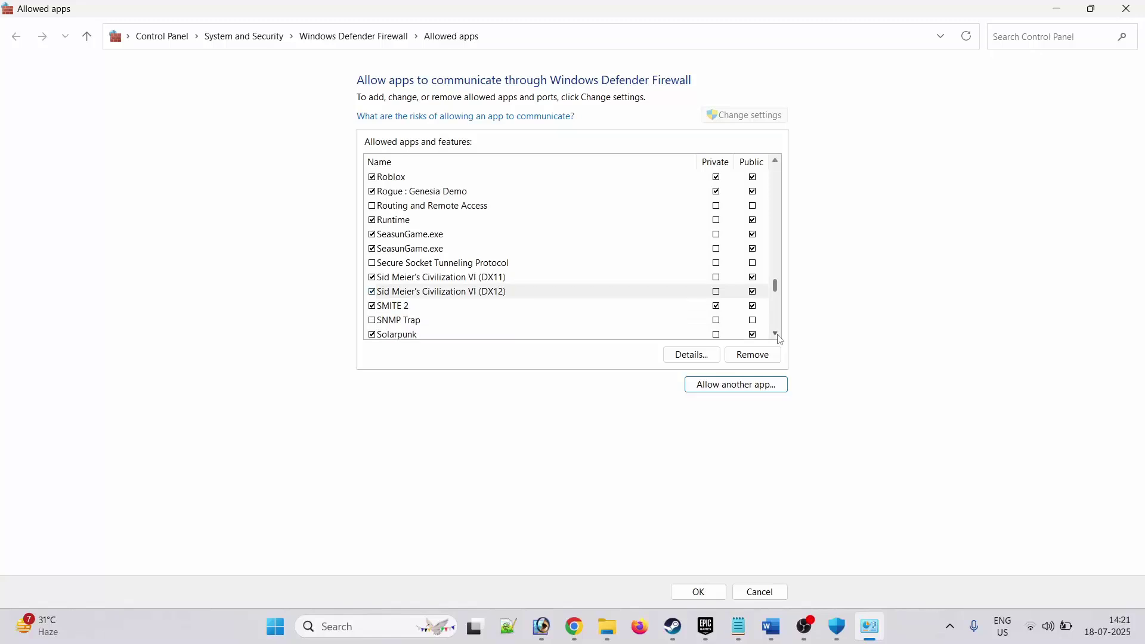
{"action": "left_click", "coordinate": [776, 335]}
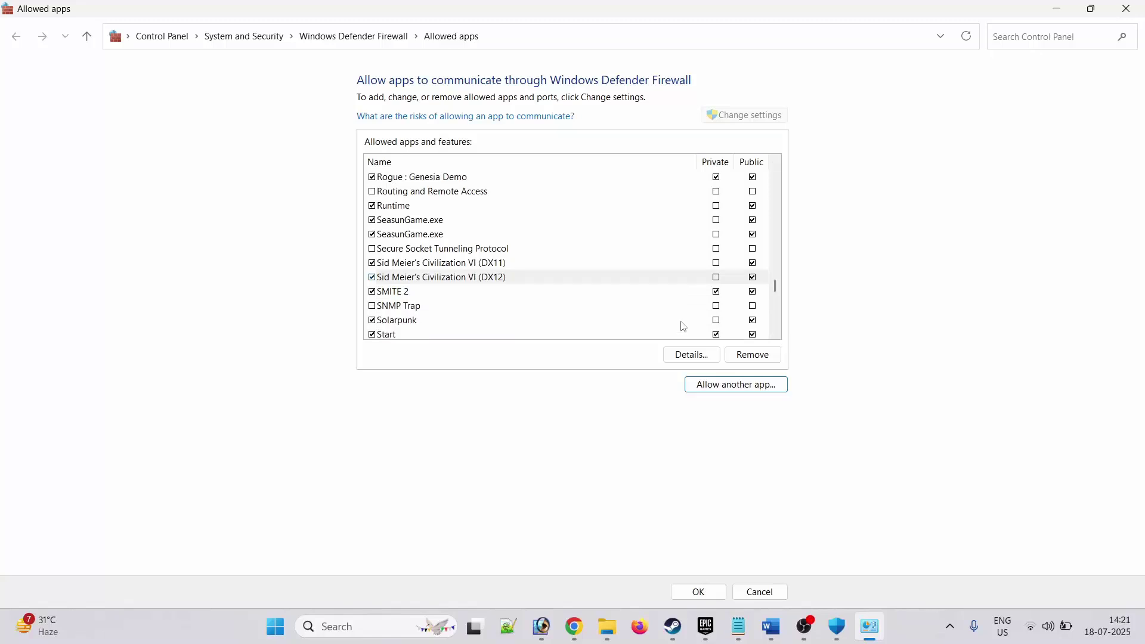
{"action": "left_click", "coordinate": [718, 278]}
{"action": "left_click", "coordinate": [717, 265]}
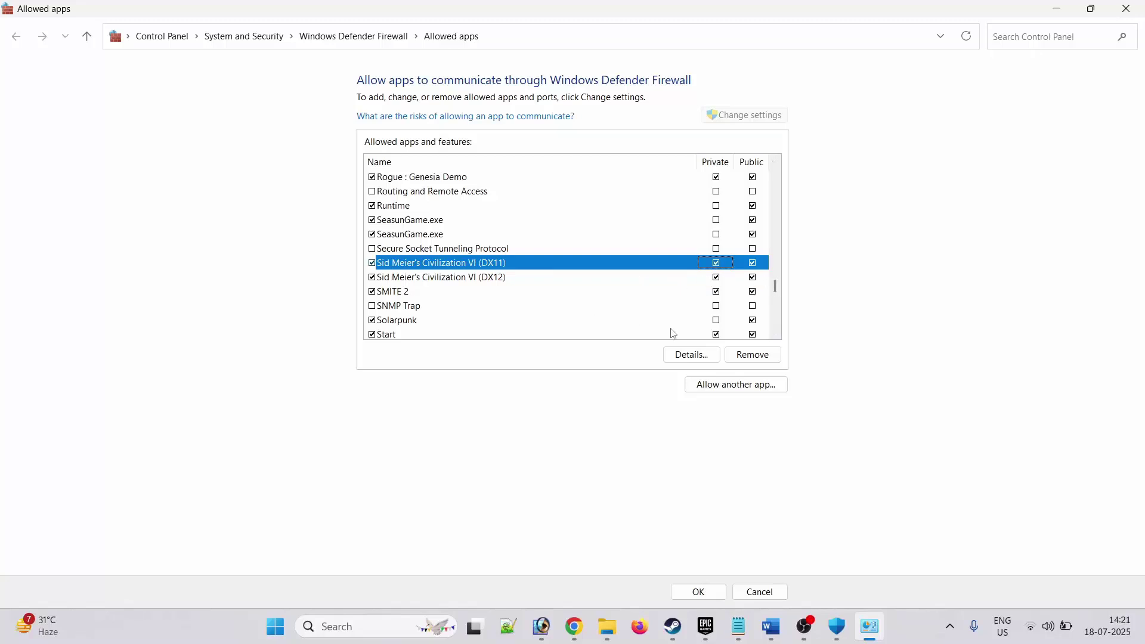
{"action": "left_click", "coordinate": [1127, 9]}
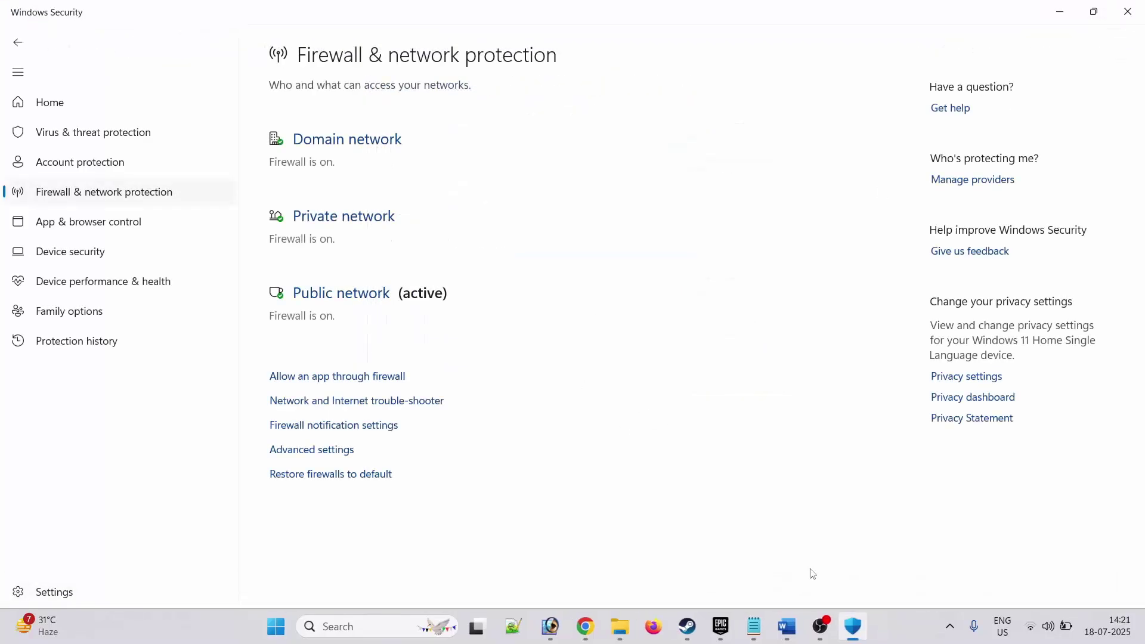
- View the game in the Epic Games library, and highlight the Fix 6 text "Run The Game on Dedicated Graphics Card" in the Word document
{"action": "left_click", "coordinate": [722, 626]}
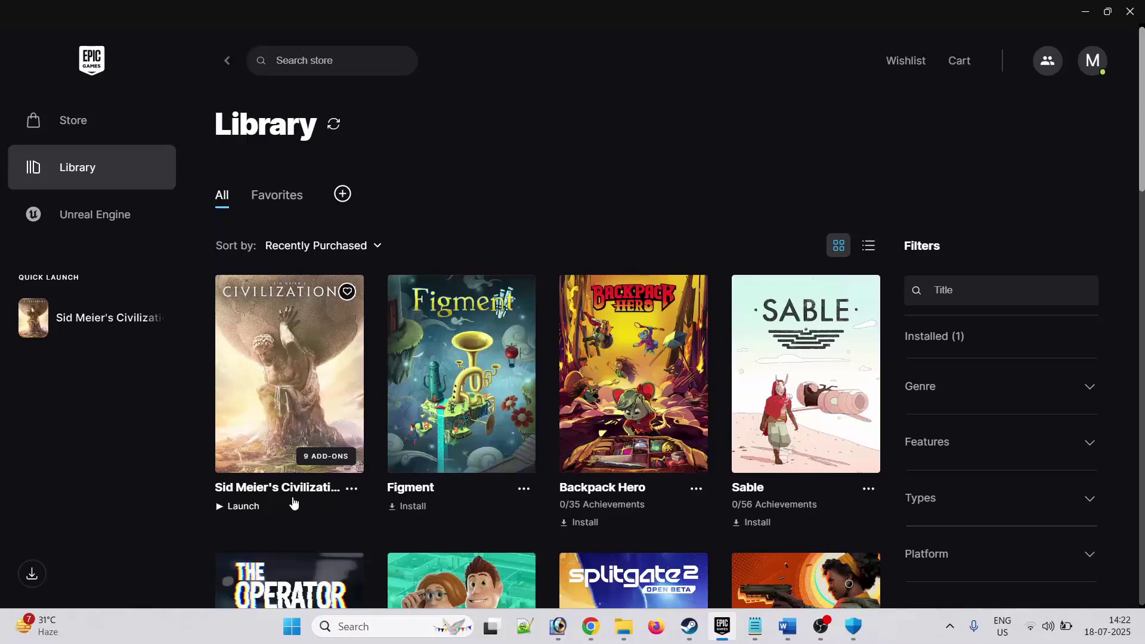
{"action": "left_click", "coordinate": [788, 630]}
{"action": "scroll", "coordinate": [579, 351], "scroll_direction": "down", "scroll_amount": 1}
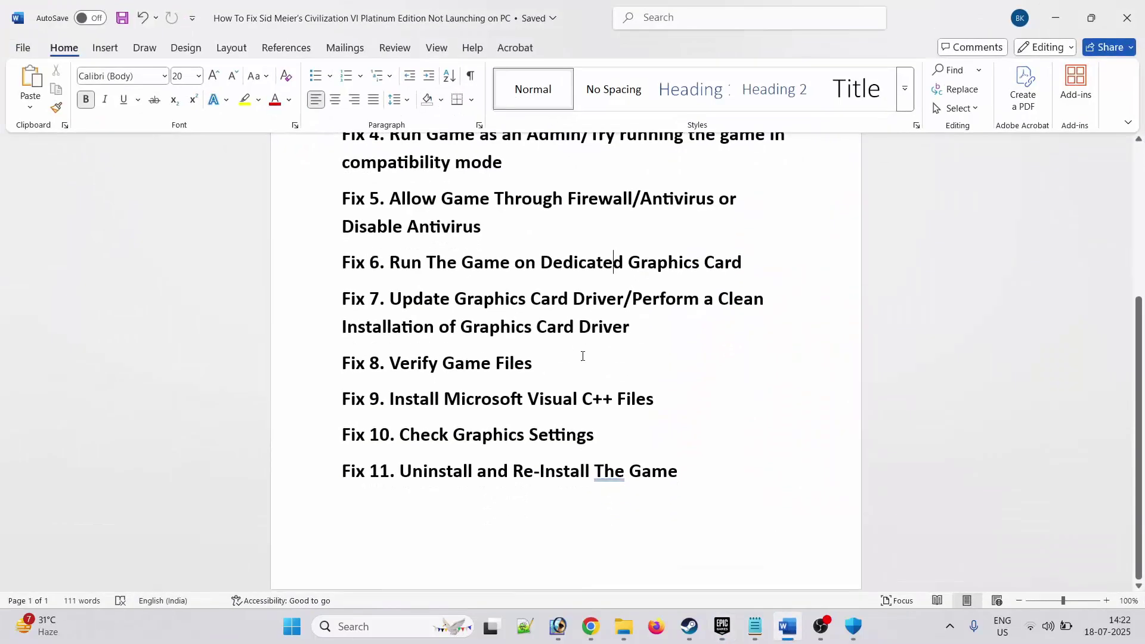
{"action": "left_click_drag", "start_coordinate": [452, 265], "coordinate": [744, 265]}
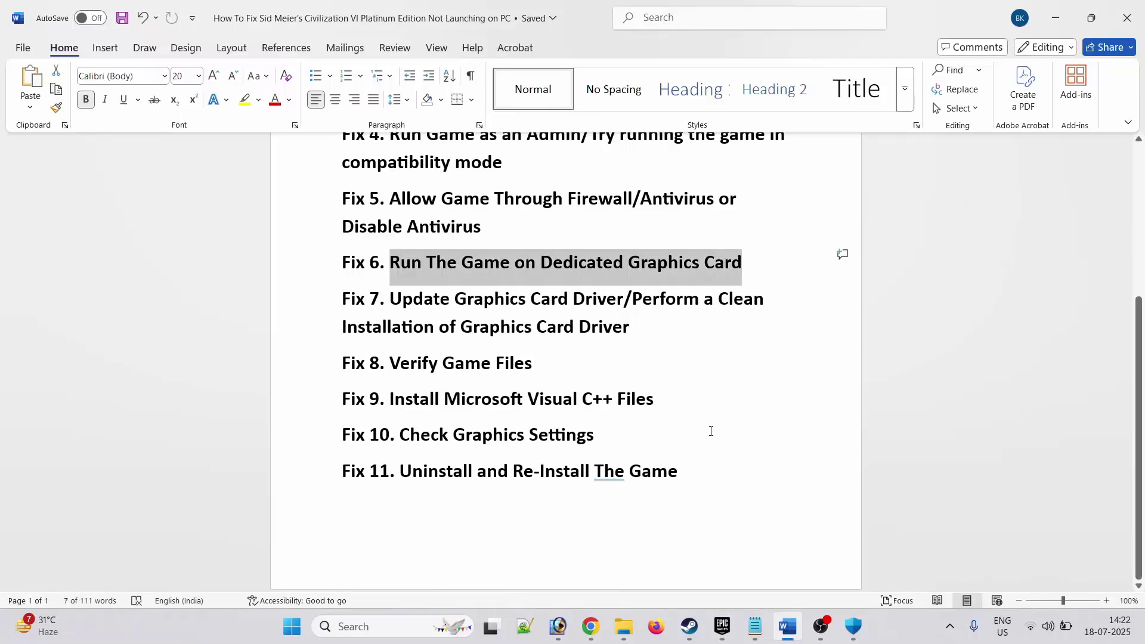
- From the desktop, search Windows for "graphics" and open the Graphics settings
{"action": "key", "text": "super+d"}
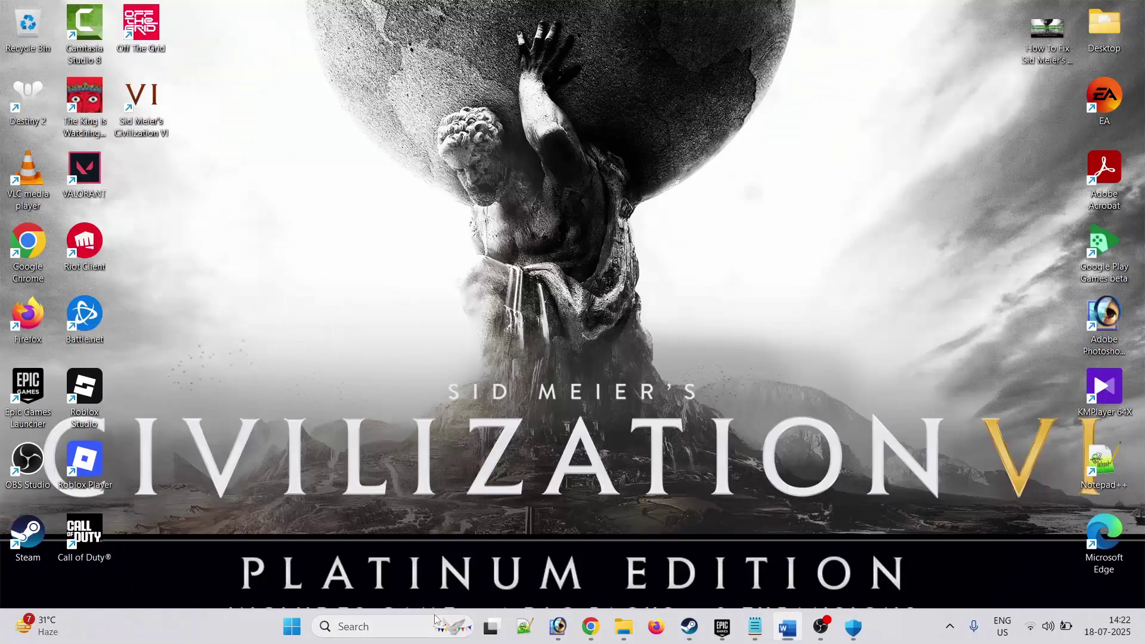
{"action": "left_click", "coordinate": [382, 627]}
{"action": "type", "text": "graphics"}
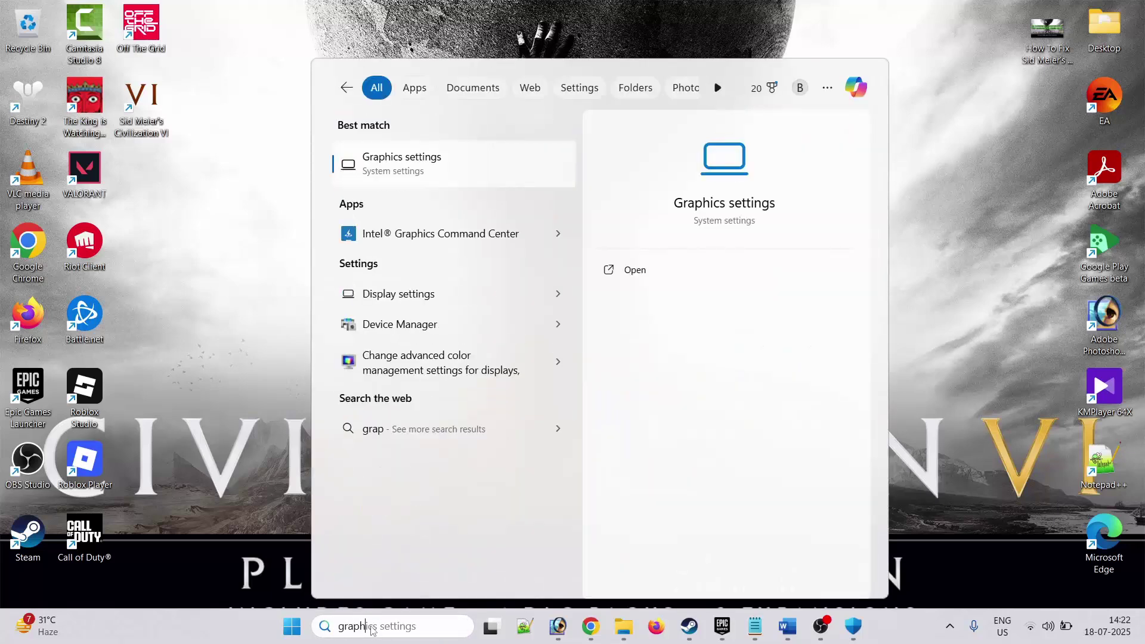
{"action": "left_click", "coordinate": [649, 270]}
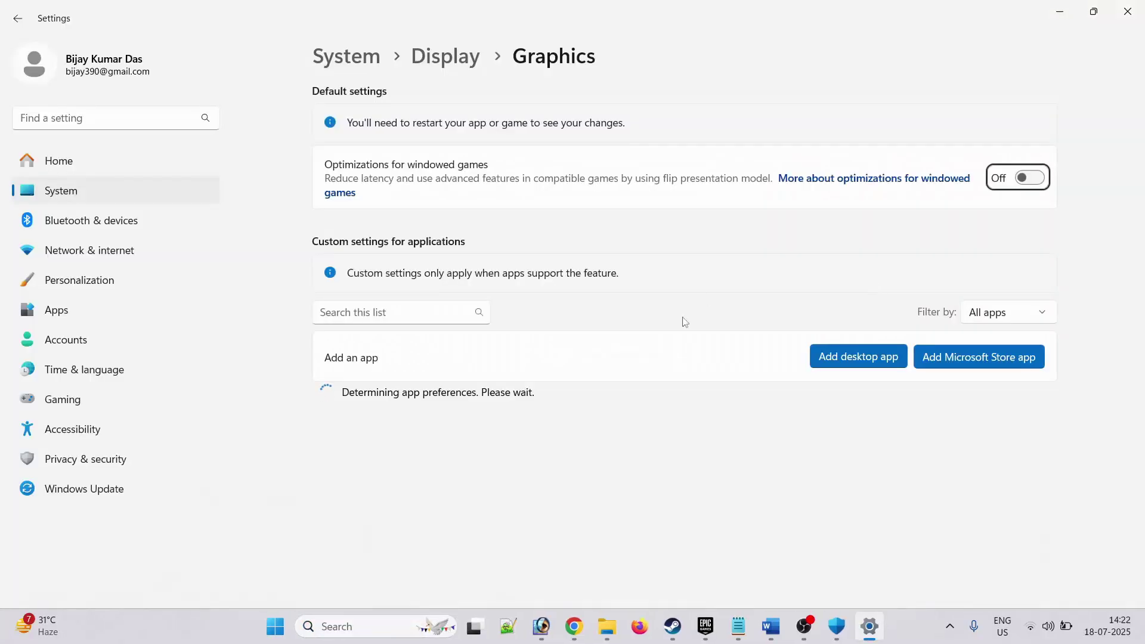
- Start adding a desktop app to the custom graphics settings and browse to Program Files on the Windows-SSD (C:) drive
{"action": "left_click", "coordinate": [878, 365]}
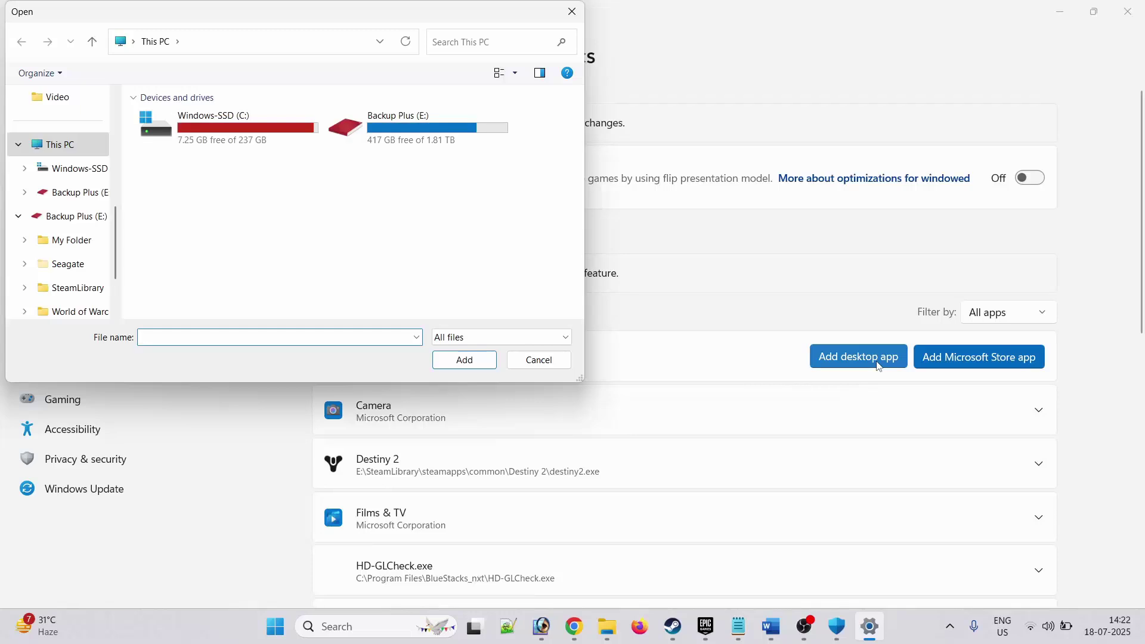
{"action": "left_click", "coordinate": [251, 143]}
{"action": "double_click", "coordinate": [250, 143]}
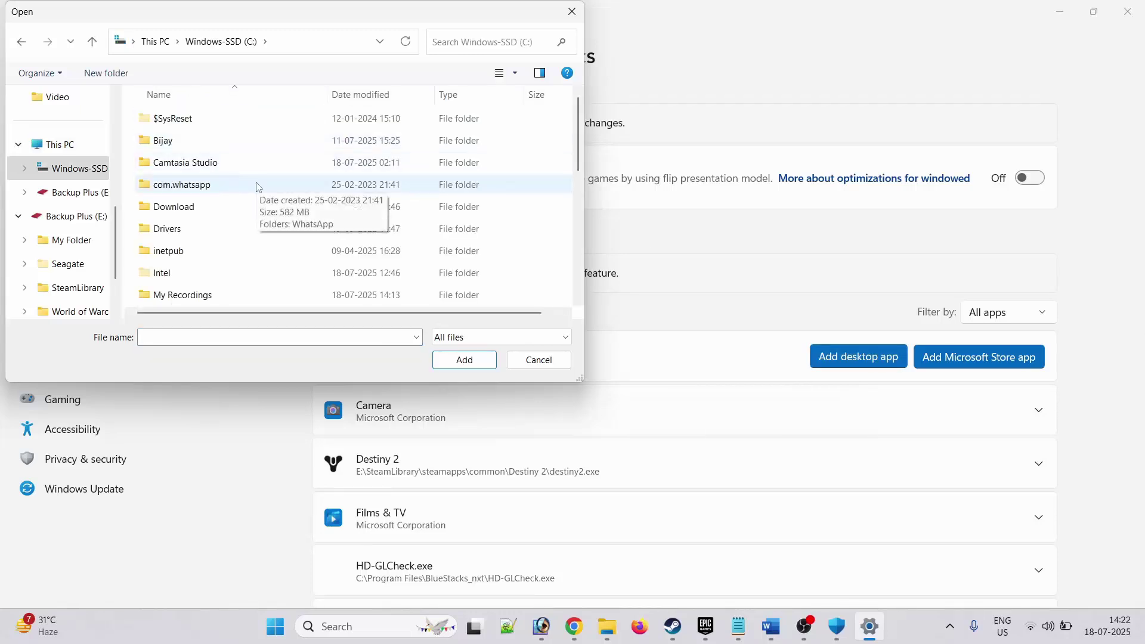
{"action": "key", "text": "p"}
{"action": "key", "text": "p"}
{"action": "key", "text": "p"}
{"action": "key", "text": "Return"}
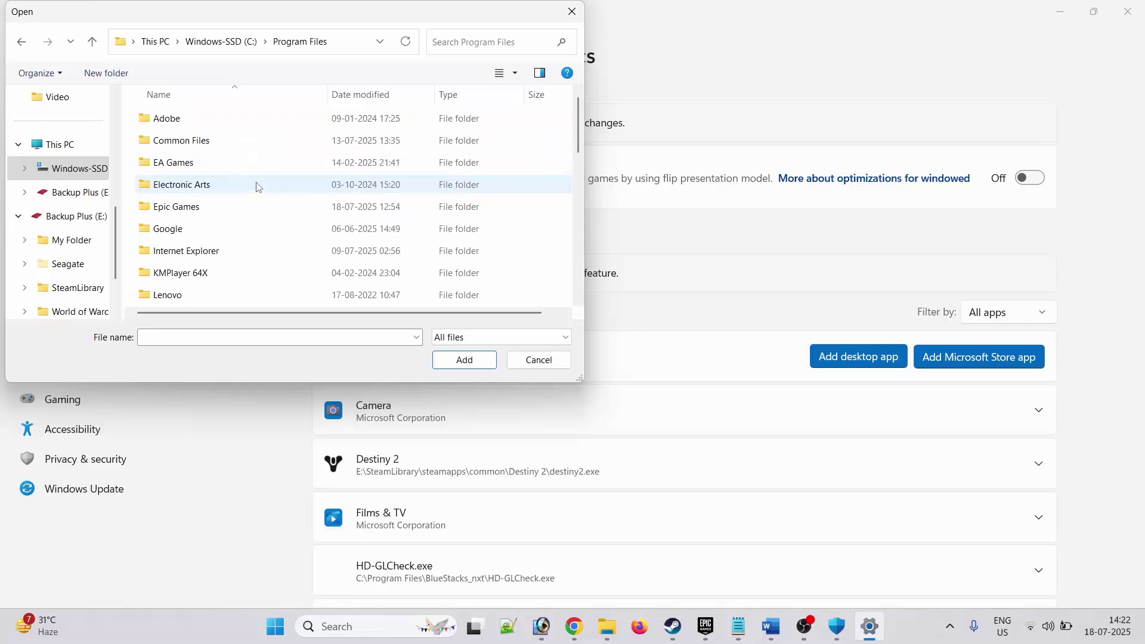
- Add the CivilizationVI application from Epic Games\SidMeiersCivilizationVI\Base\Binaries\Win64EOS to the custom graphics settings list
{"action": "key", "text": "e"}
{"action": "key", "text": "e"}
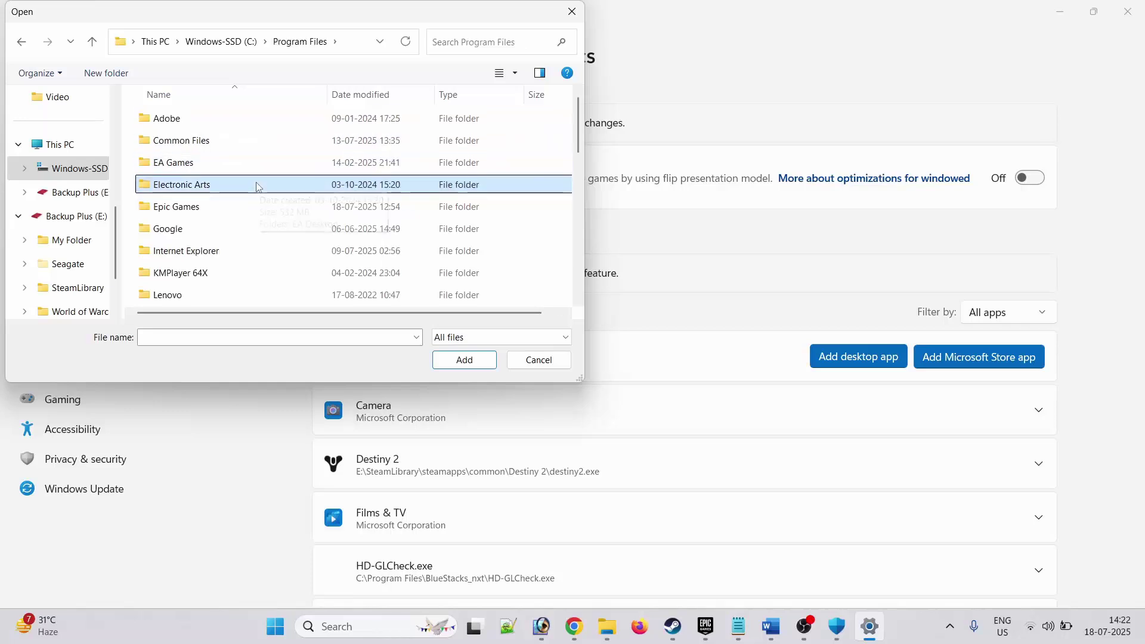
{"action": "double_click", "coordinate": [225, 210]}
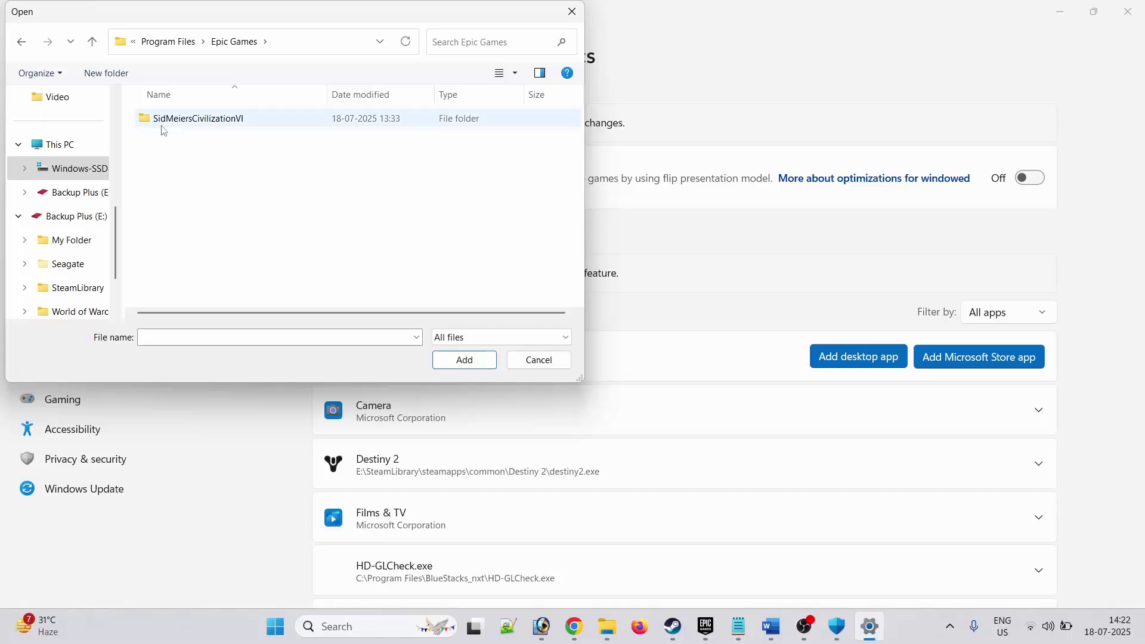
{"action": "double_click", "coordinate": [200, 119]}
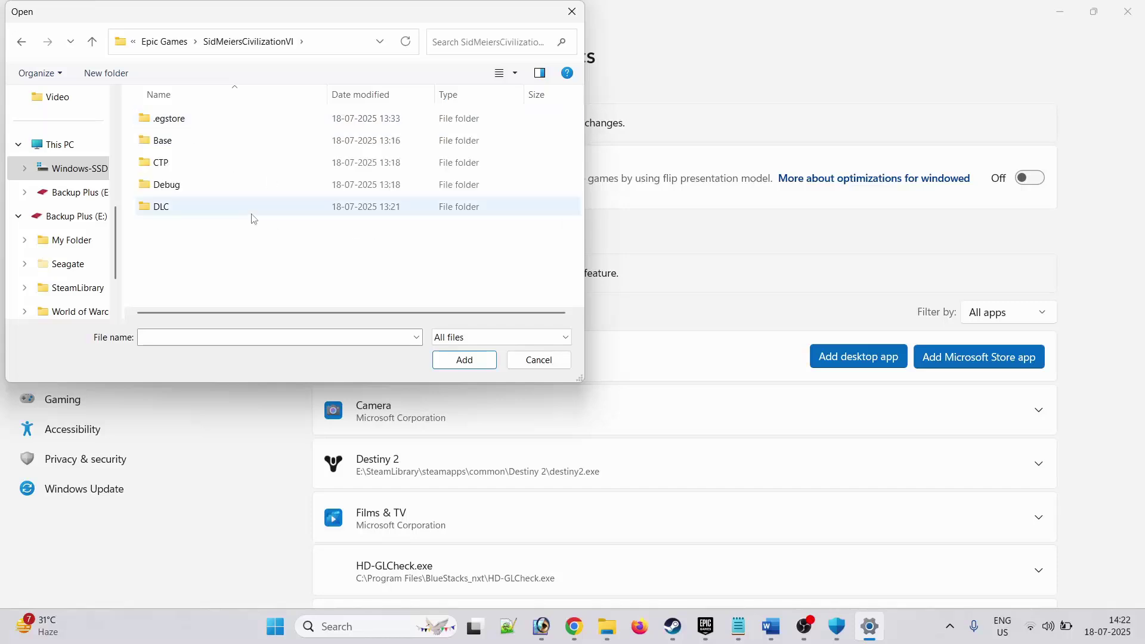
{"action": "double_click", "coordinate": [191, 148]}
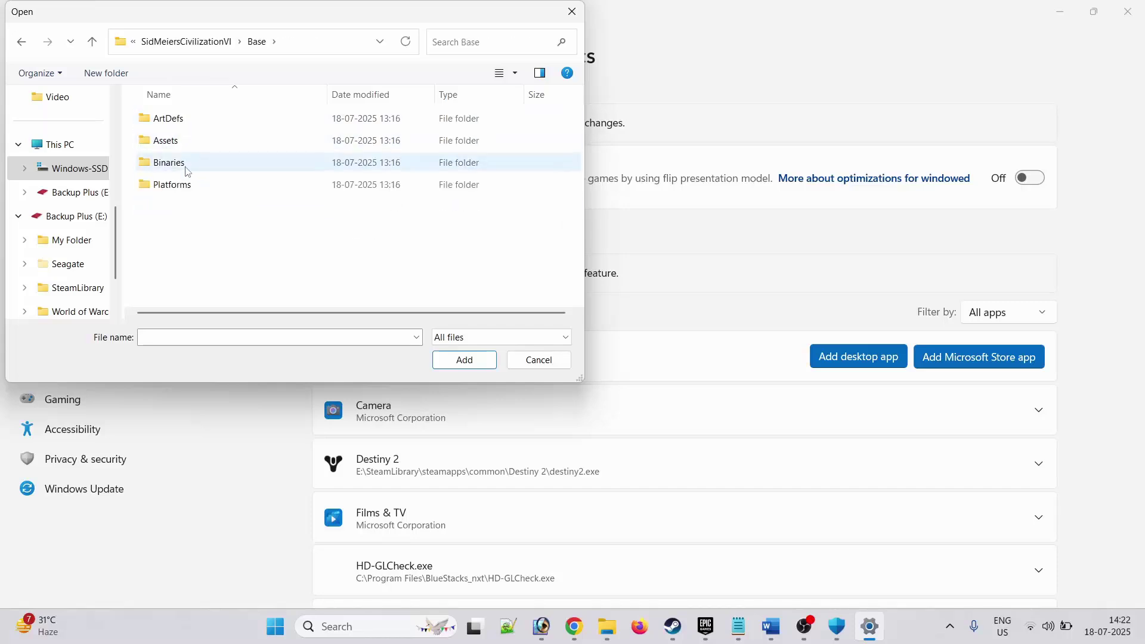
{"action": "double_click", "coordinate": [187, 166]}
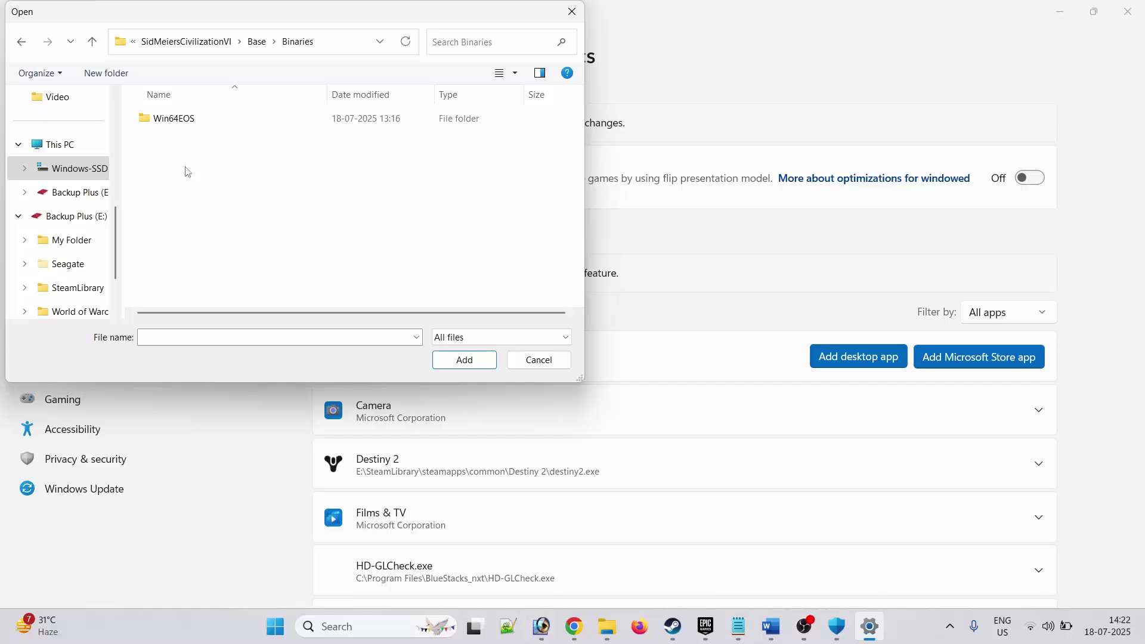
{"action": "double_click", "coordinate": [198, 122]}
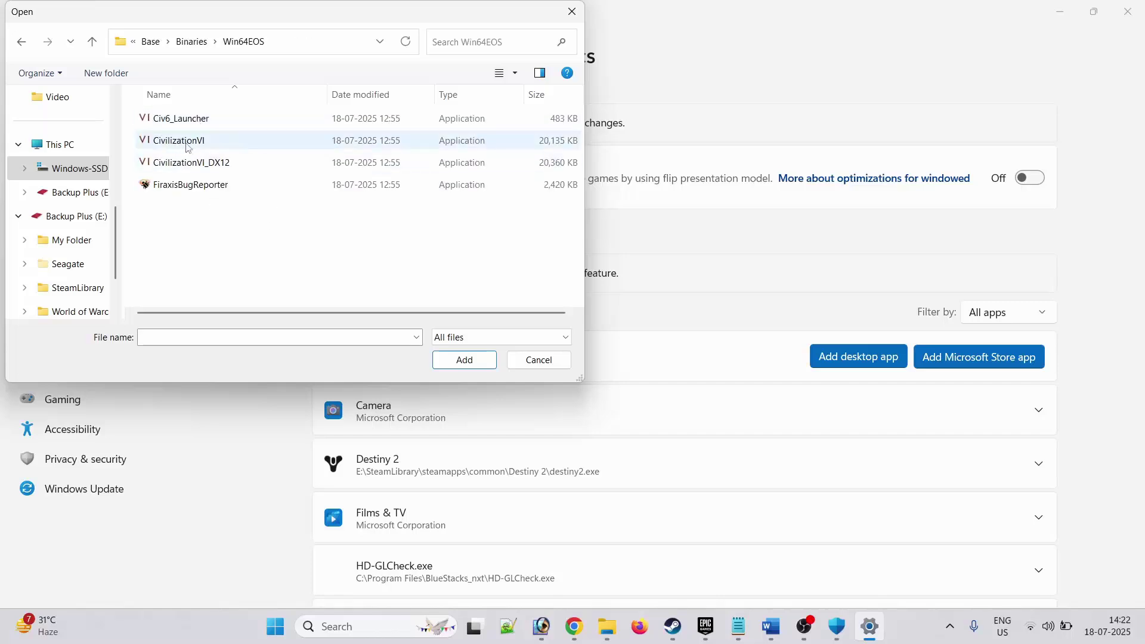
{"action": "left_click", "coordinate": [217, 146]}
{"action": "left_click", "coordinate": [465, 360]}
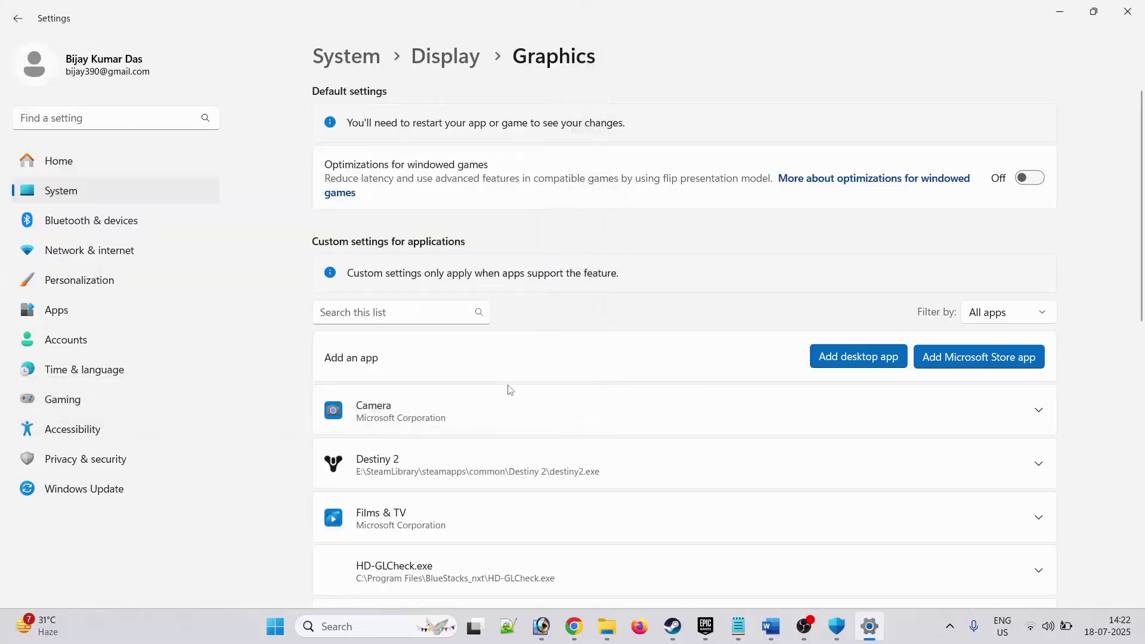
- Set the GPU preference of Sid Meier's Civilization VI (DX11) to High Performance, and view the Epic Games library before returning to Graphics settings
{"action": "scroll", "coordinate": [662, 391], "scroll_direction": "down", "scroll_amount": 10}
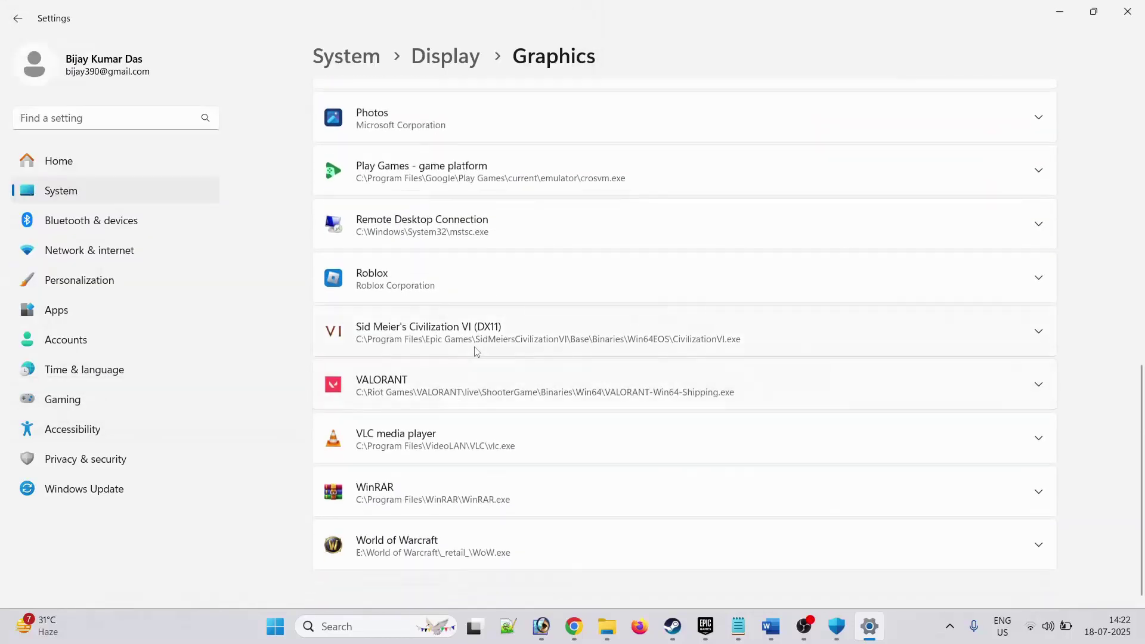
{"action": "left_click", "coordinate": [1042, 333]}
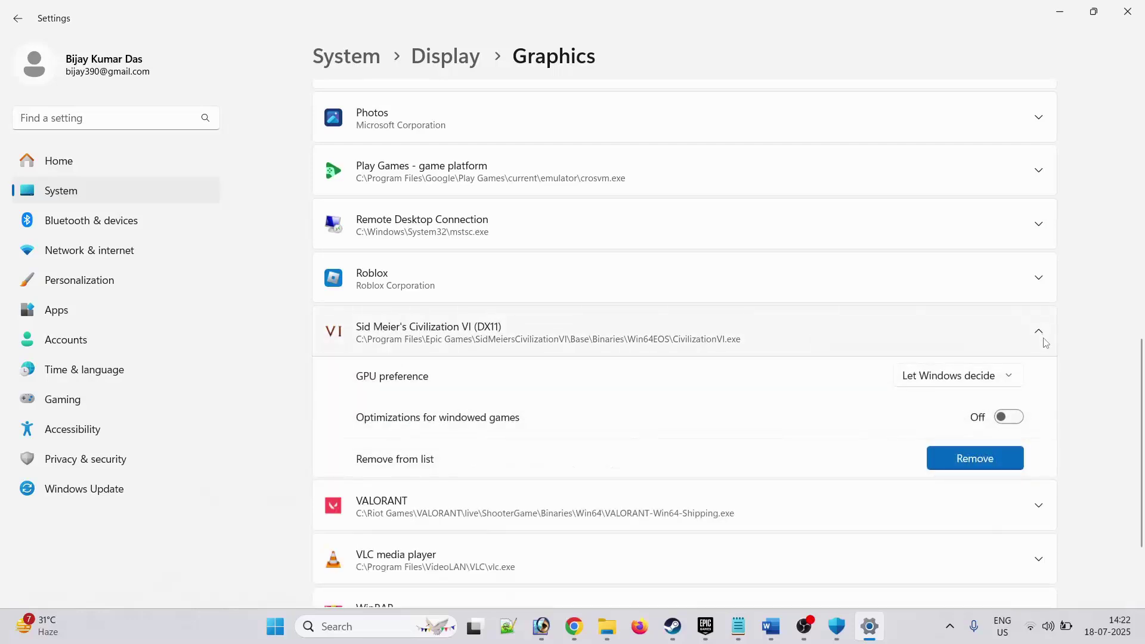
{"action": "left_click", "coordinate": [1010, 382]}
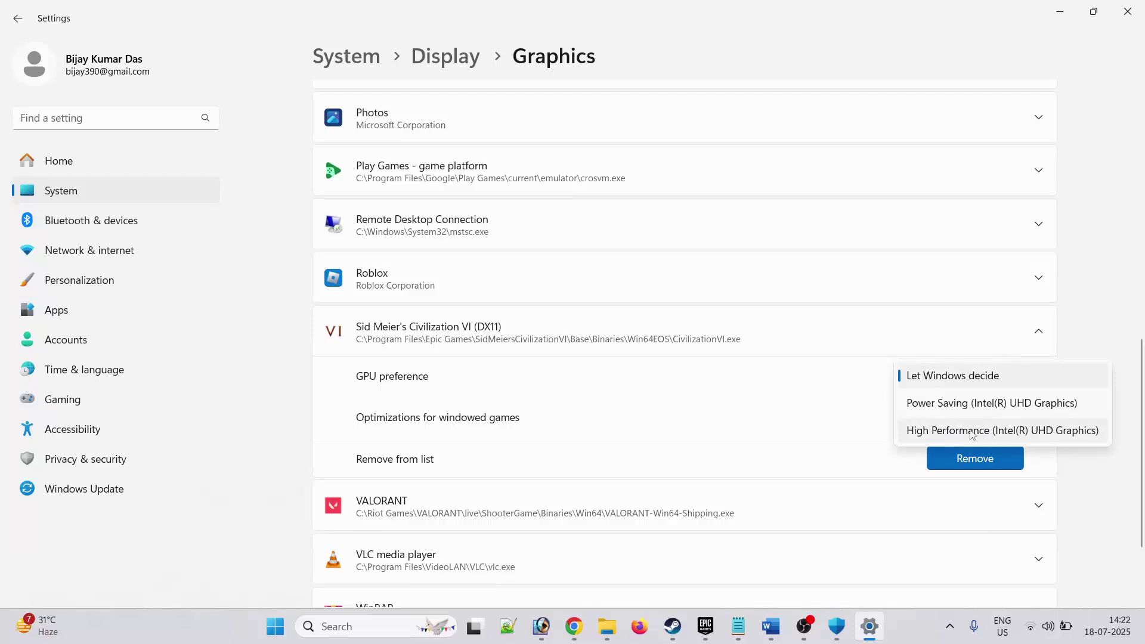
{"action": "left_click", "coordinate": [1041, 442]}
{"action": "left_click", "coordinate": [706, 626]}
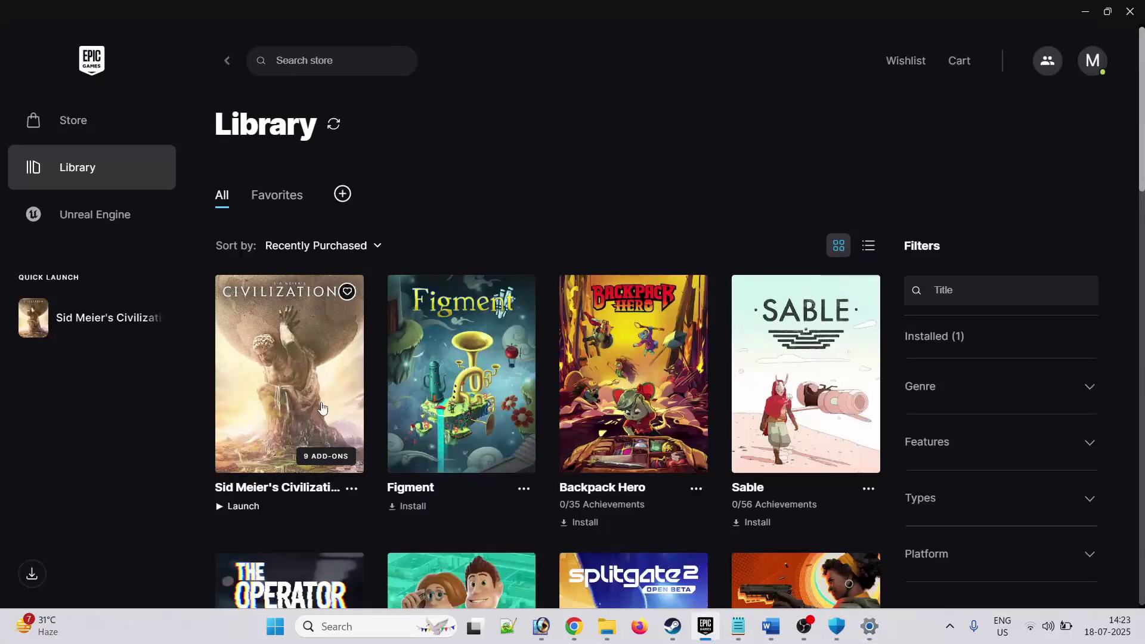
{"action": "key", "text": "alt+Tab"}
- Add the CivilizationVI_DX12 application from the Win64EOS folder as another desktop app in the custom graphics settings
{"action": "scroll", "coordinate": [951, 316], "scroll_direction": "up", "scroll_amount": 15}
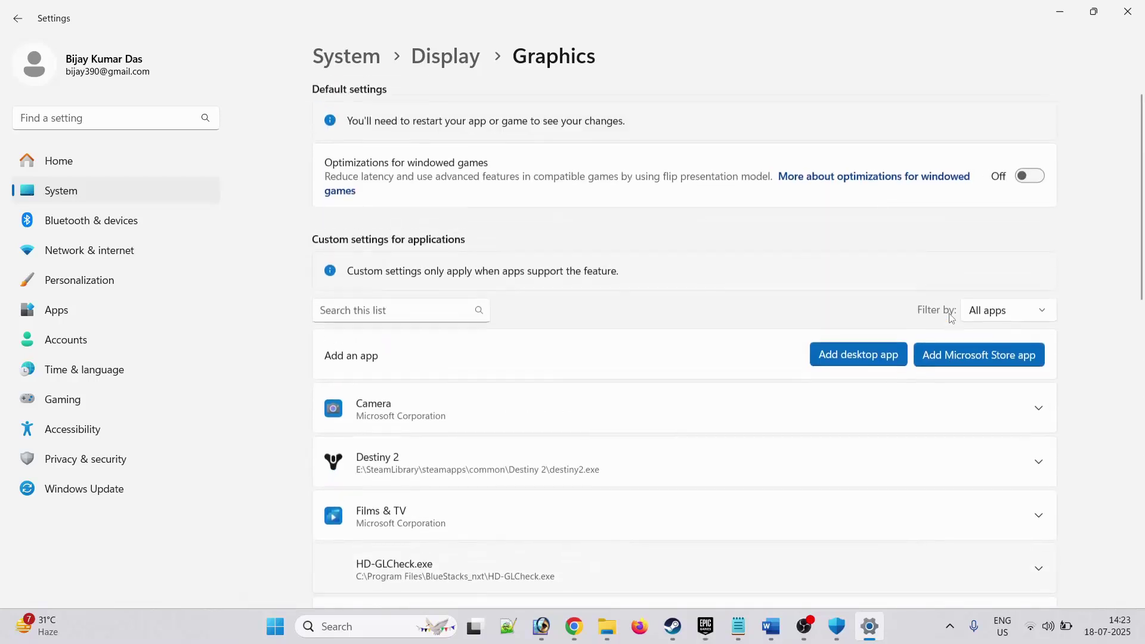
{"action": "left_click", "coordinate": [859, 356]}
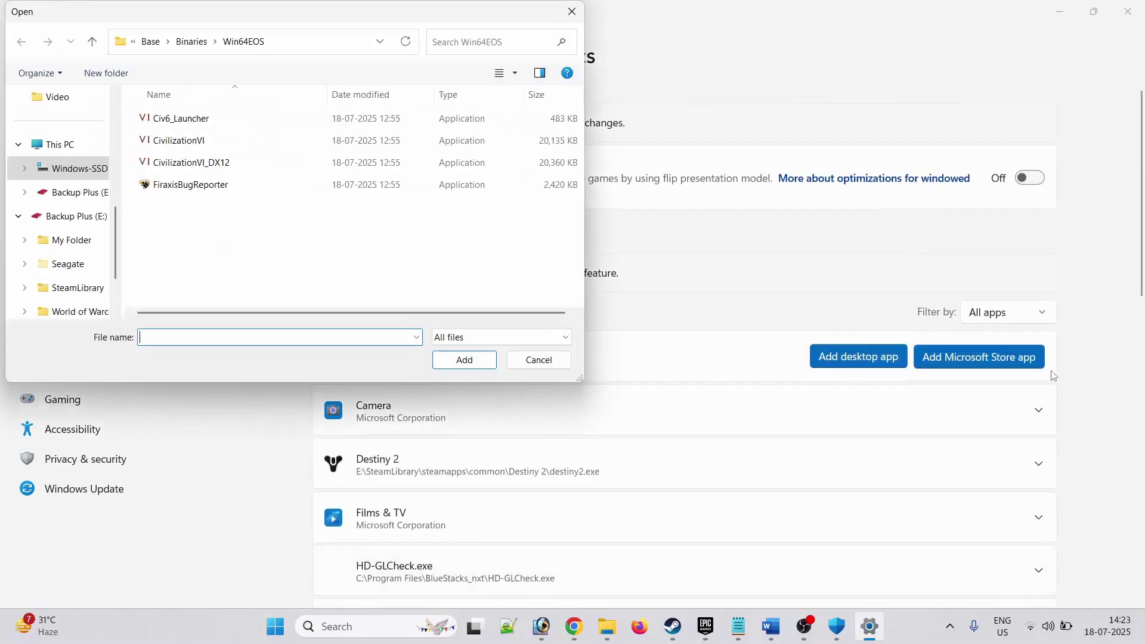
{"action": "left_click", "coordinate": [202, 165]}
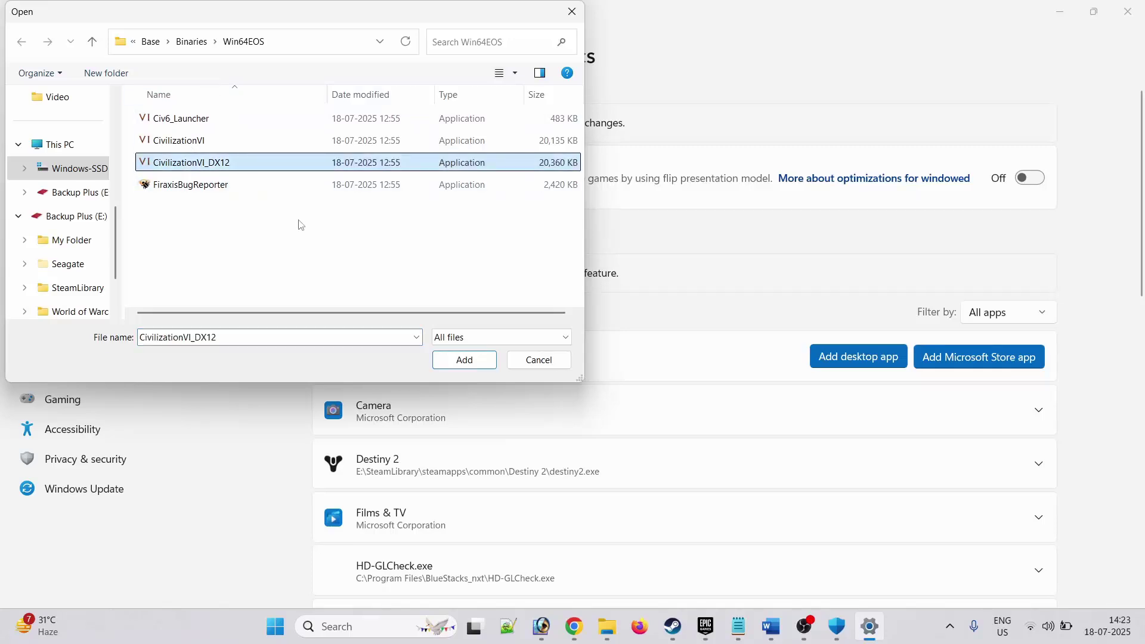
{"action": "left_click", "coordinate": [453, 365]}
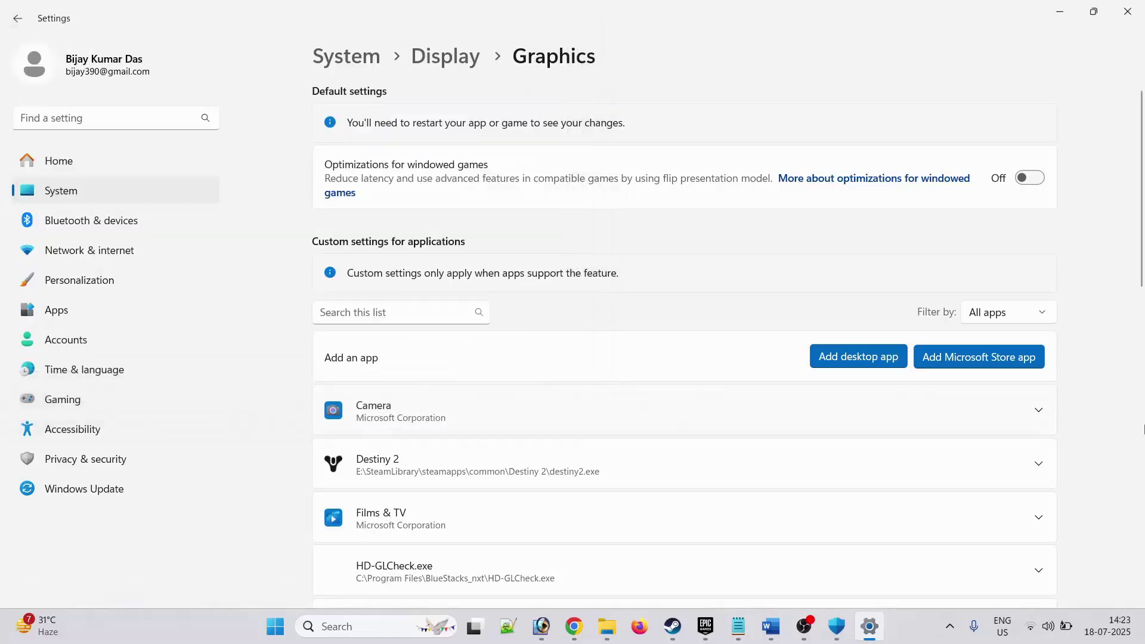
- Set the GPU preference of Sid Meier's Civilization VI (DX12) to High Performance, and go back to the Epic Games library
{"action": "scroll", "coordinate": [1105, 418], "scroll_direction": "down", "scroll_amount": 10}
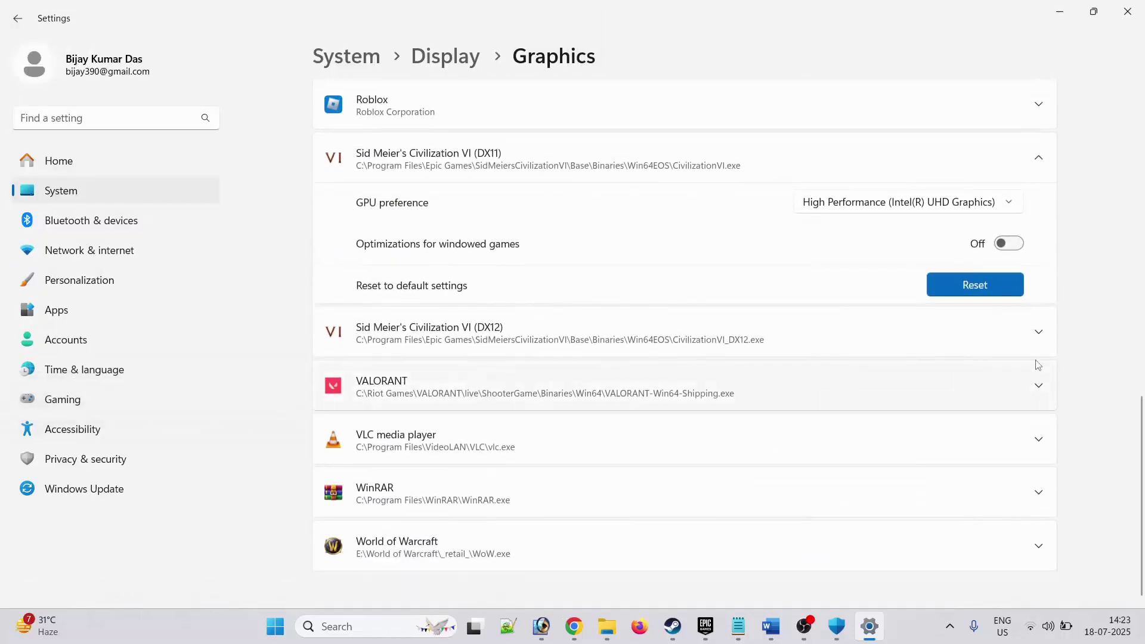
{"action": "left_click", "coordinate": [1038, 332]}
{"action": "scroll", "coordinate": [1080, 346], "scroll_direction": "down", "scroll_amount": 2}
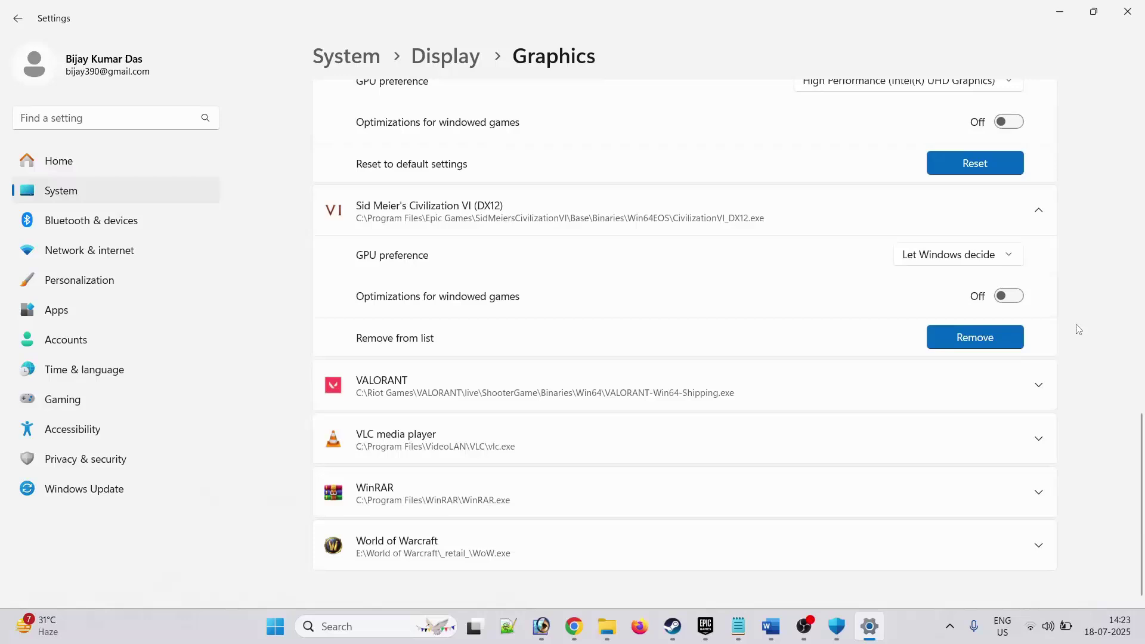
{"action": "left_click", "coordinate": [1009, 260]}
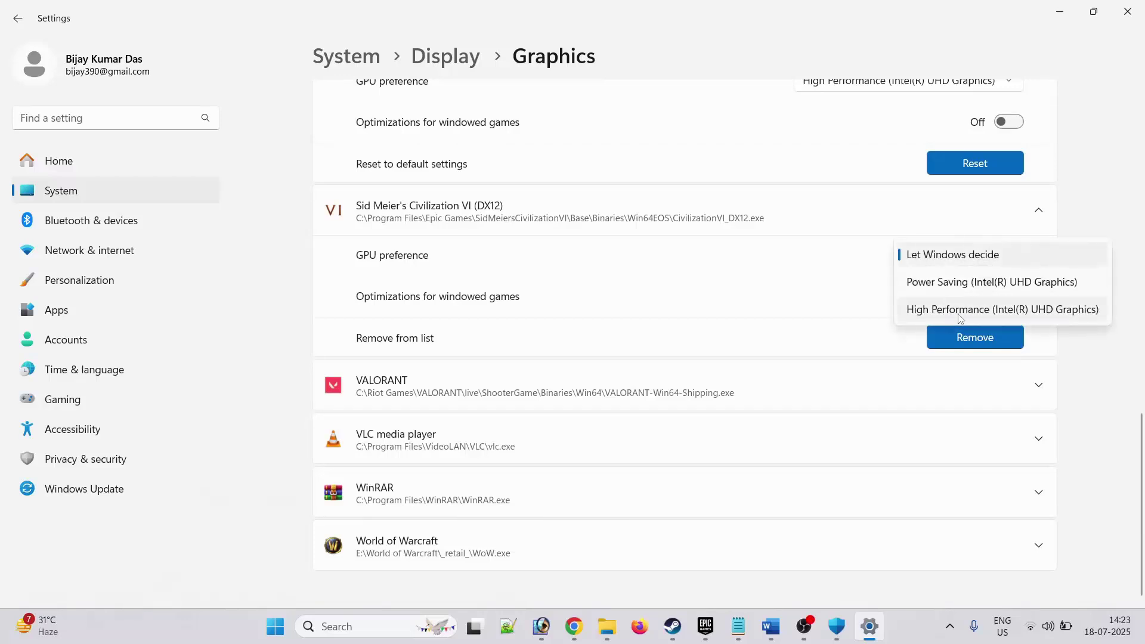
{"action": "left_click", "coordinate": [984, 311]}
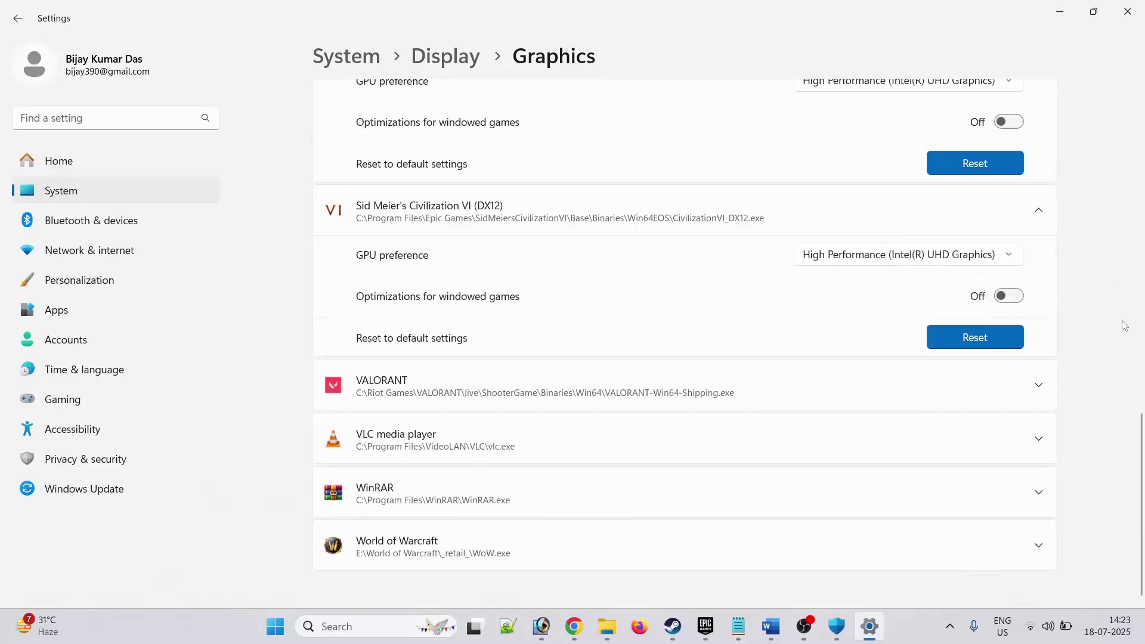
{"action": "key", "text": "alt+Tab"}
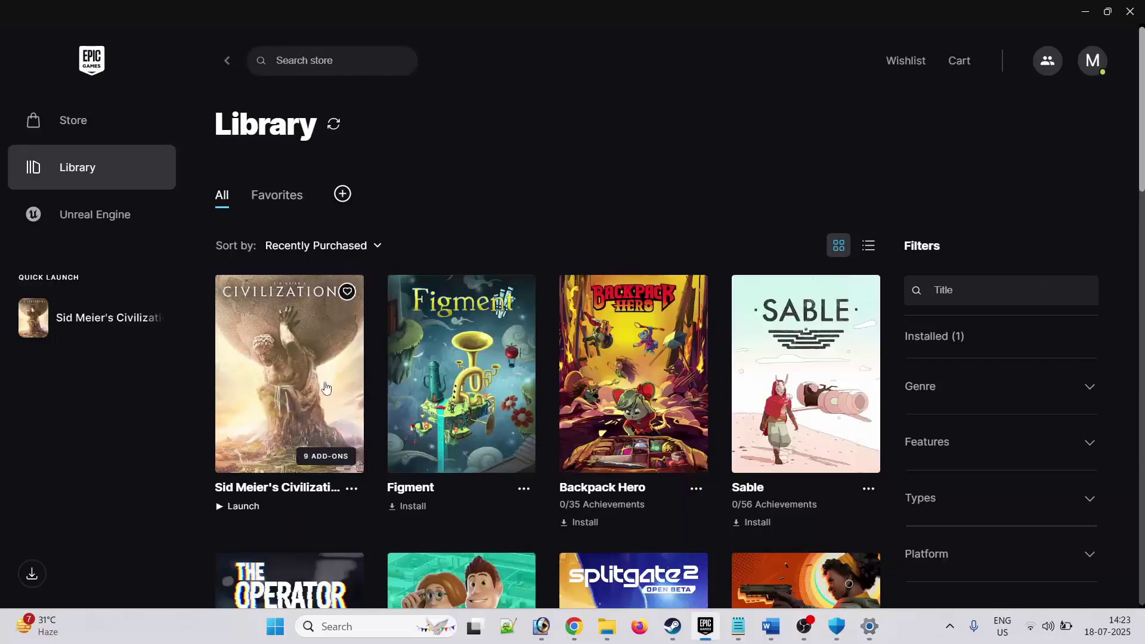
- Switch to the Word fix list and highlight the graphics card driver update wording in Fix 7
{"action": "left_click", "coordinate": [765, 637]}
{"action": "left_click", "coordinate": [455, 297]}
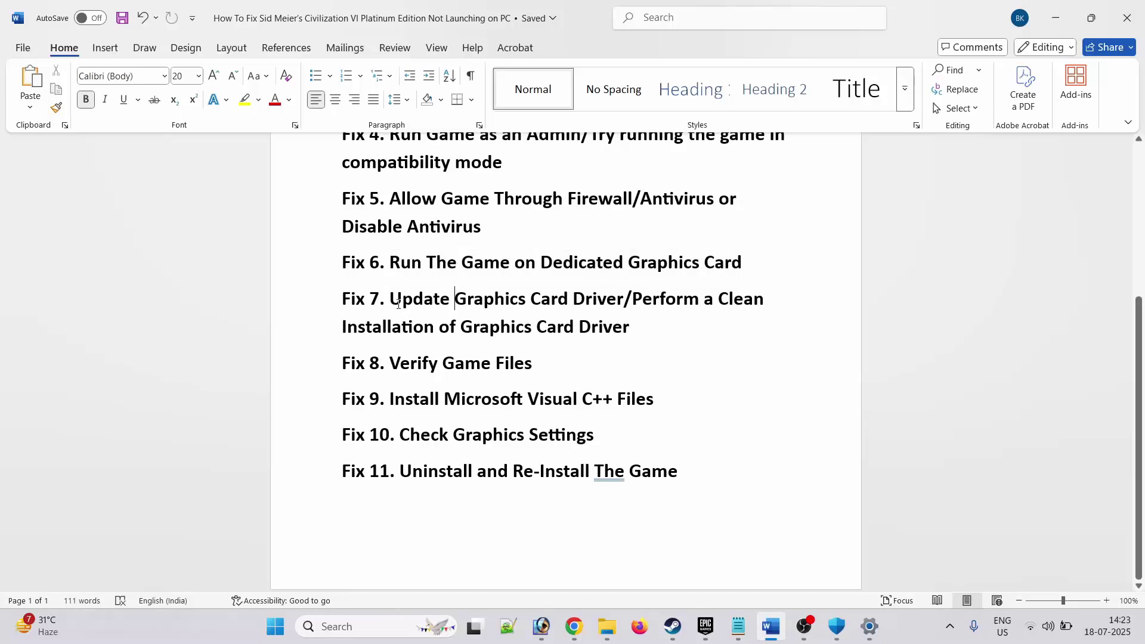
{"action": "left_click_drag", "start_coordinate": [448, 300], "coordinate": [623, 301]}
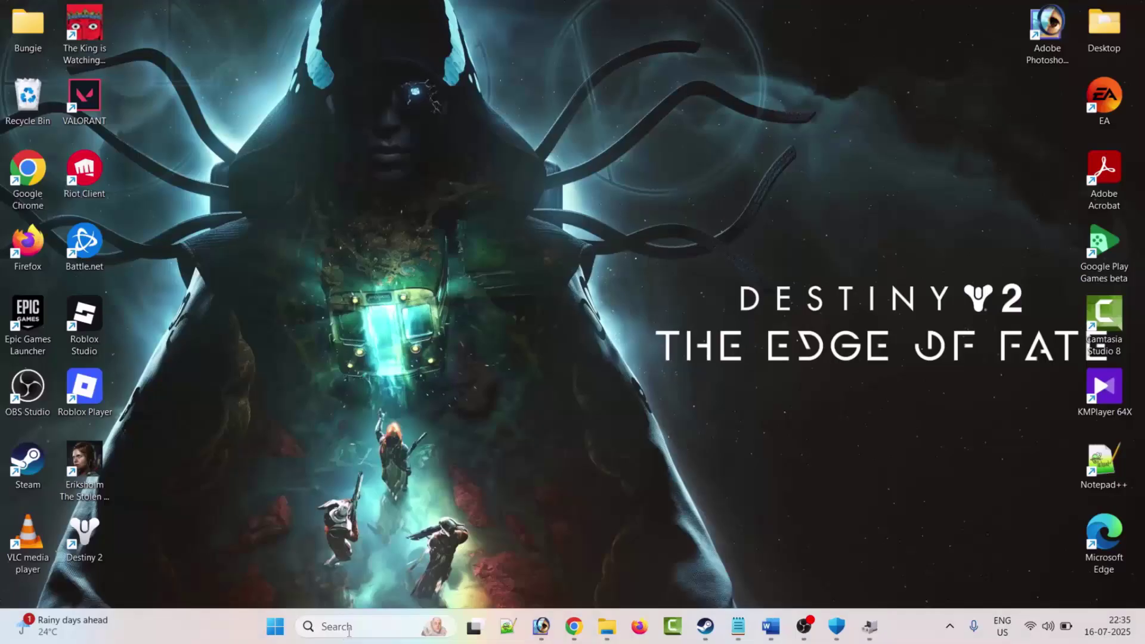
- Open Device Manager from a Windows search for "device" and start a driver update for the Intel(R) UHD Graphics display adapter
{"action": "left_click", "coordinate": [349, 628]}
{"action": "type", "text": "device"}
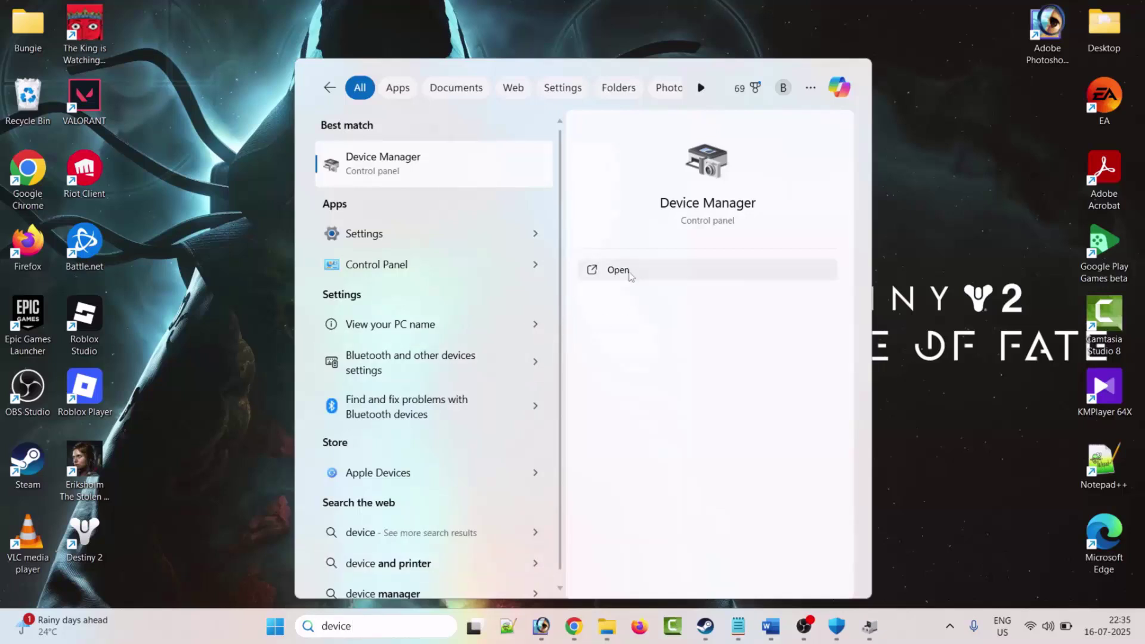
{"action": "left_click", "coordinate": [620, 270]}
{"action": "left_click", "coordinate": [82, 198]}
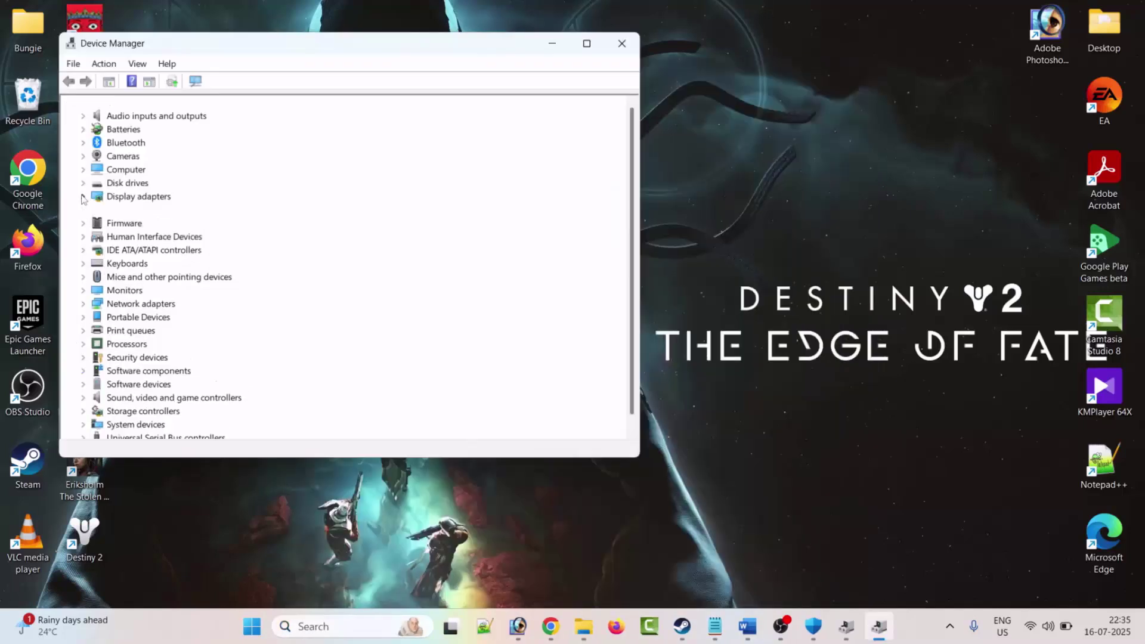
{"action": "left_click", "coordinate": [156, 211]}
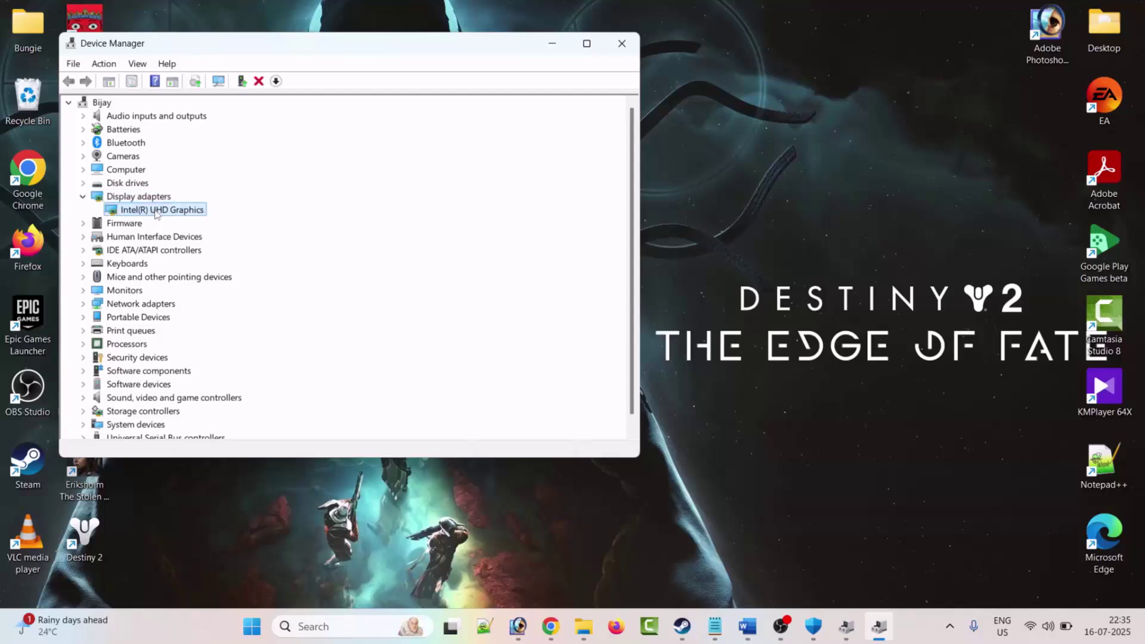
{"action": "right_click", "coordinate": [157, 213]}
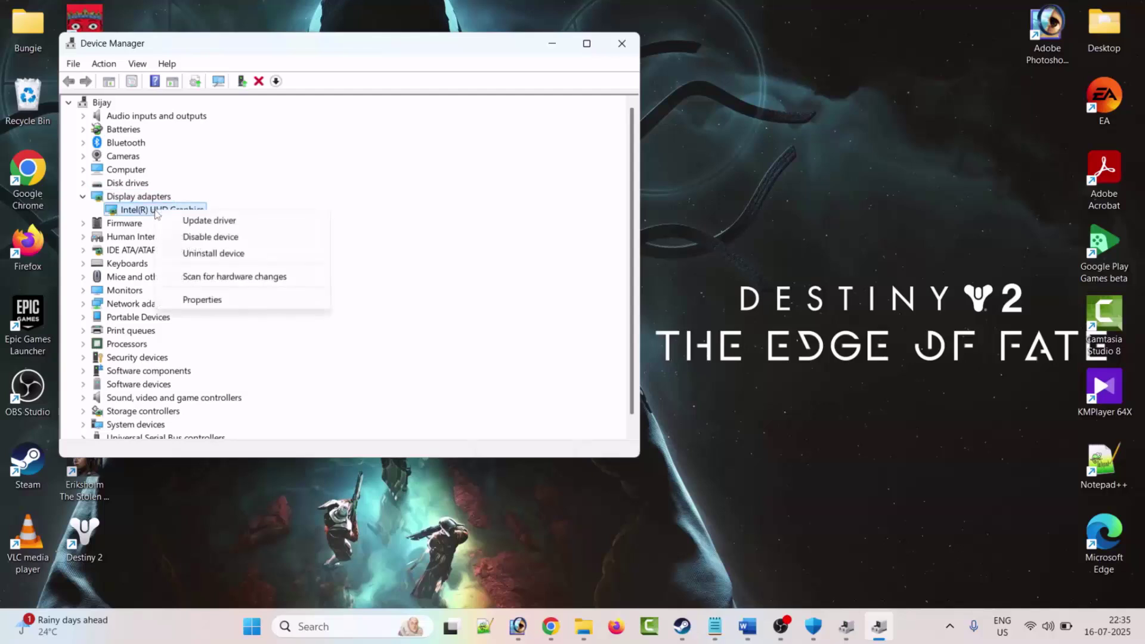
{"action": "left_click", "coordinate": [260, 222]}
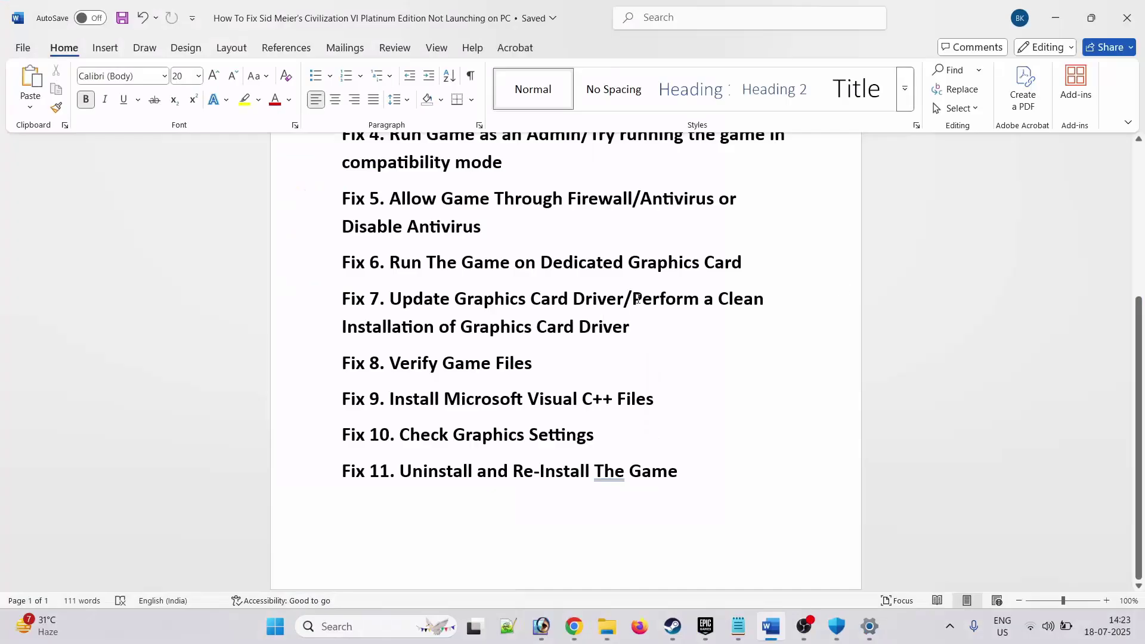
- Highlight the clean installation part of Fix 7, and download GeForce Game Ready Driver 576.88 for the RTX 4080 on Windows 11 from NVIDIA's site
{"action": "left_click_drag", "start_coordinate": [634, 298], "coordinate": [645, 329]}
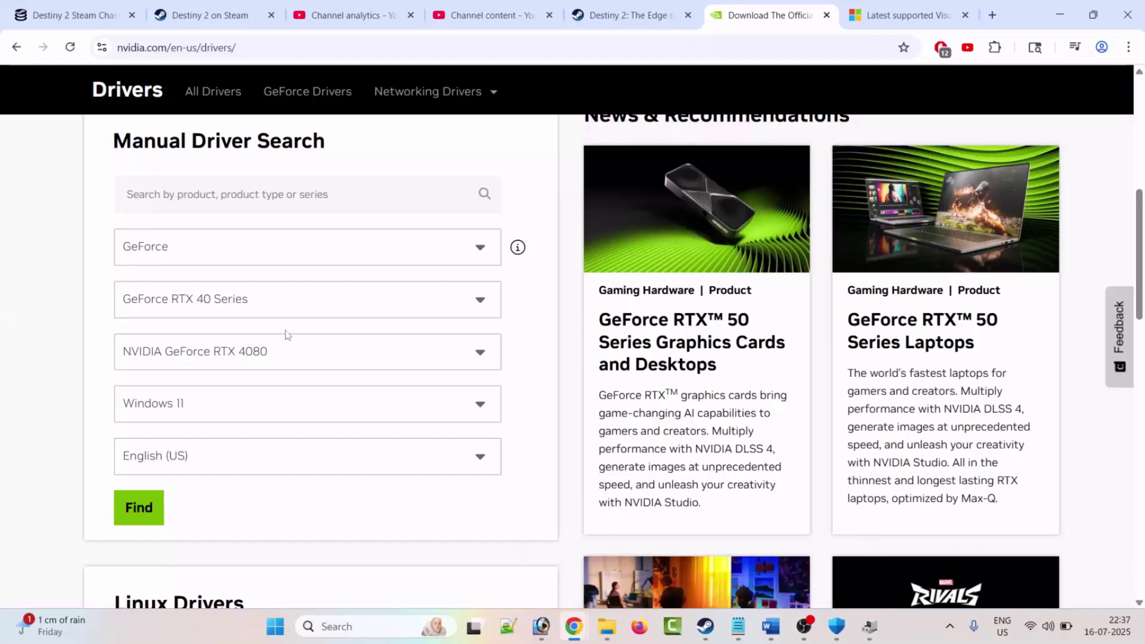
{"action": "left_click", "coordinate": [139, 511]}
{"action": "left_click", "coordinate": [979, 427]}
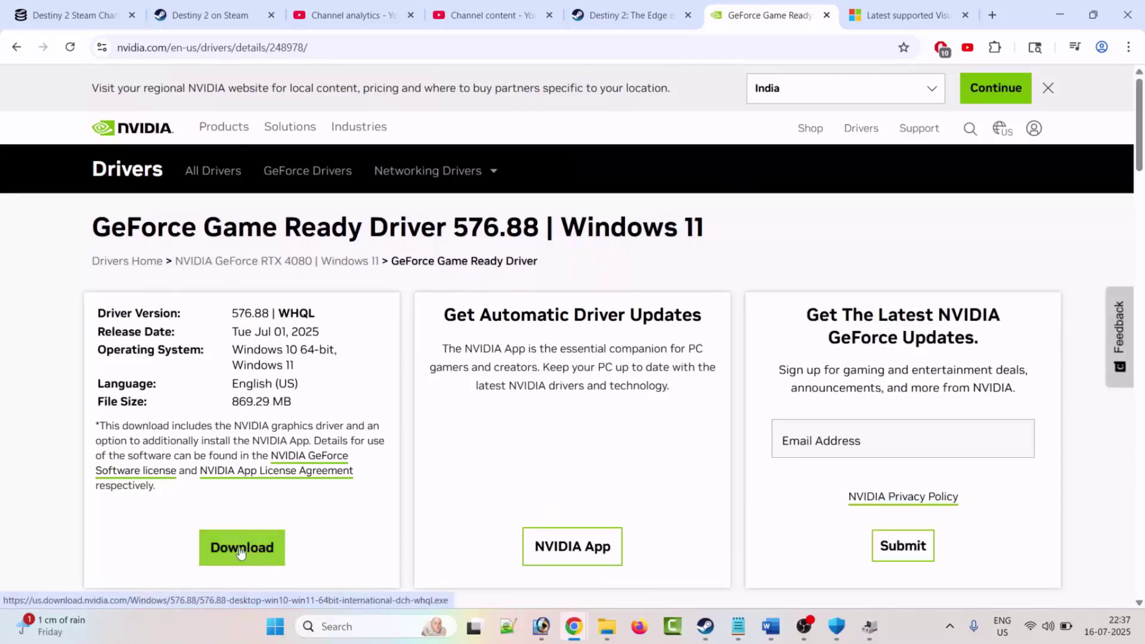
{"action": "left_click", "coordinate": [247, 553]}
{"action": "scroll", "coordinate": [806, 411], "scroll_direction": "down", "scroll_amount": 2}
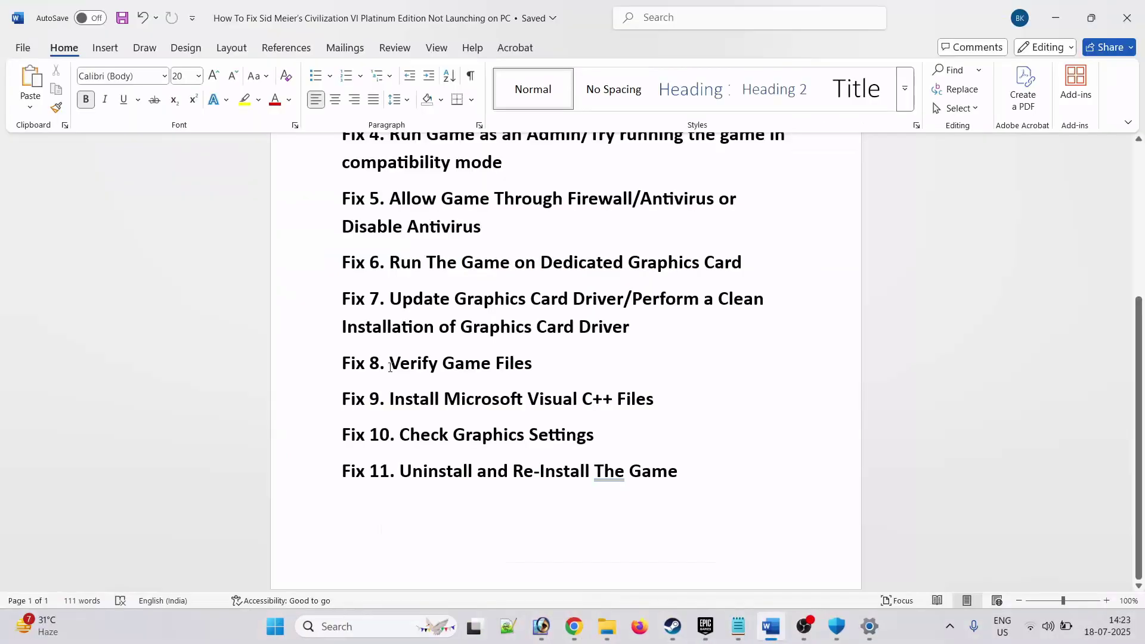
- Highlight Fix 8 in the fix list, and view the Verify Files option in Sid Meier's Civilization VI's management settings in Epic Games
{"action": "left_click_drag", "start_coordinate": [390, 364], "coordinate": [533, 364]}
{"action": "left_click", "coordinate": [618, 398]}
{"action": "left_click", "coordinate": [709, 634]}
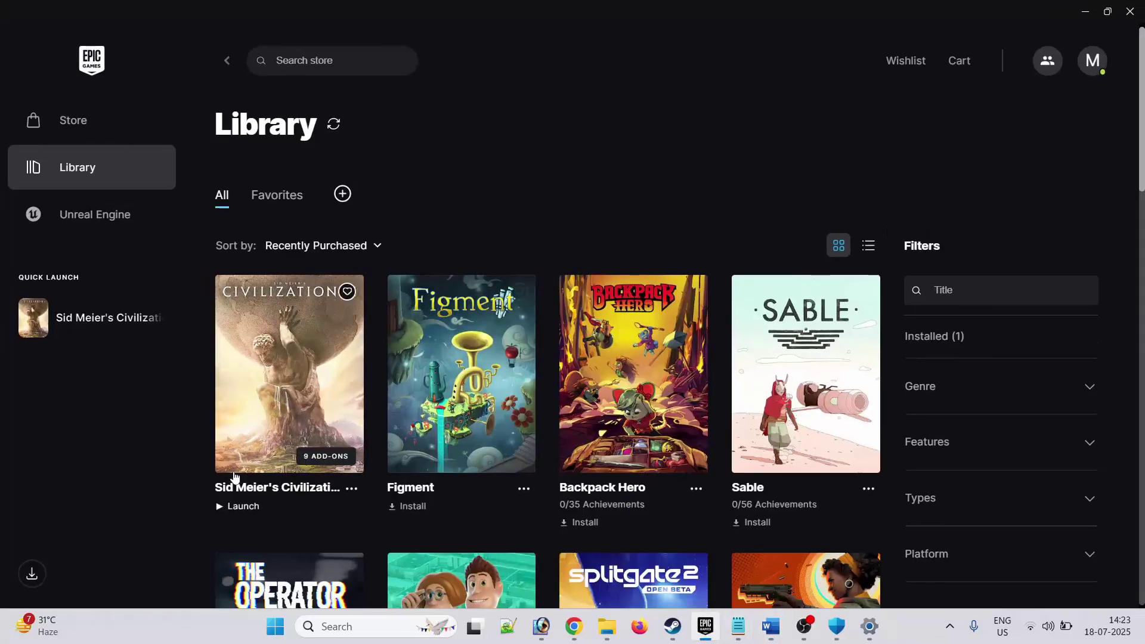
{"action": "left_click", "coordinate": [352, 490]}
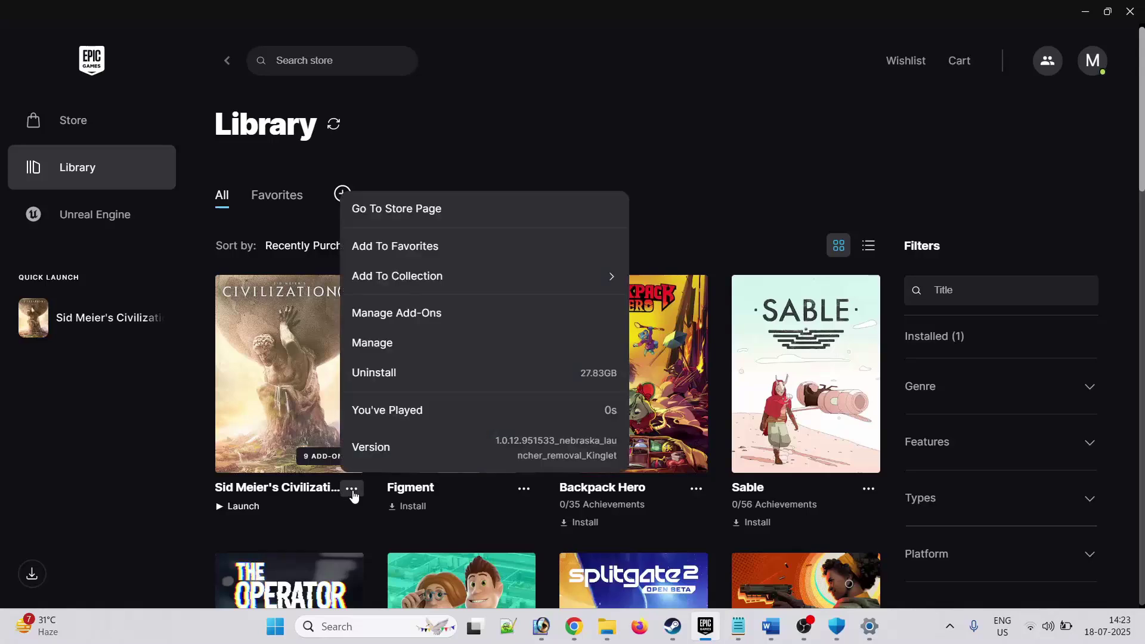
{"action": "left_click", "coordinate": [414, 354]}
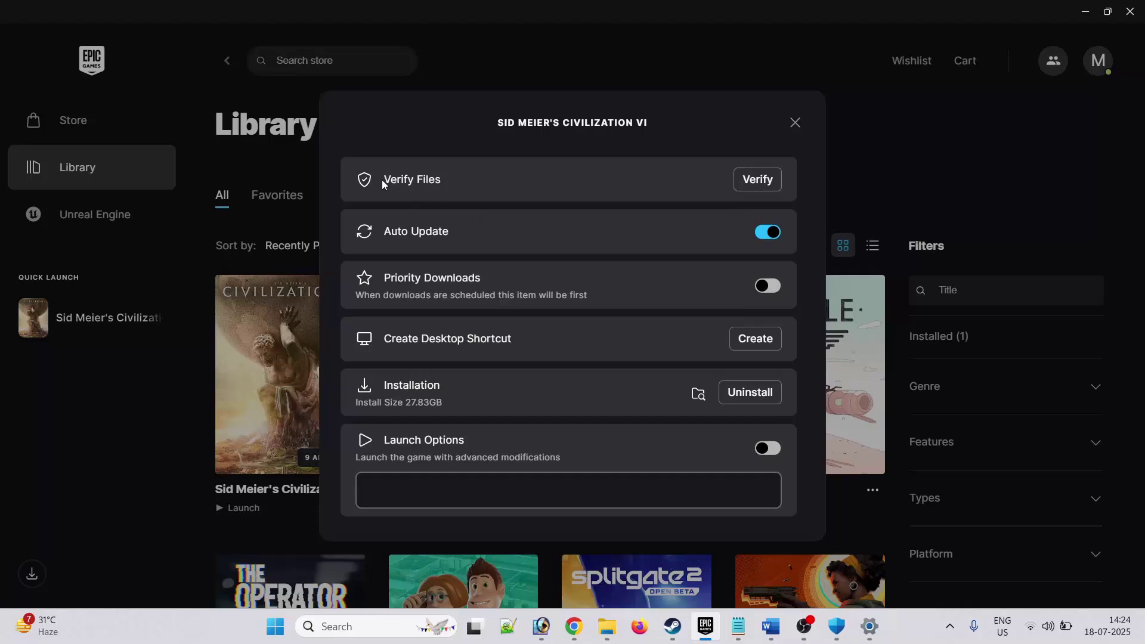
{"action": "left_click_drag", "start_coordinate": [385, 179], "coordinate": [441, 180]}
{"action": "left_click", "coordinate": [567, 192]}
{"action": "left_click", "coordinate": [795, 123]}
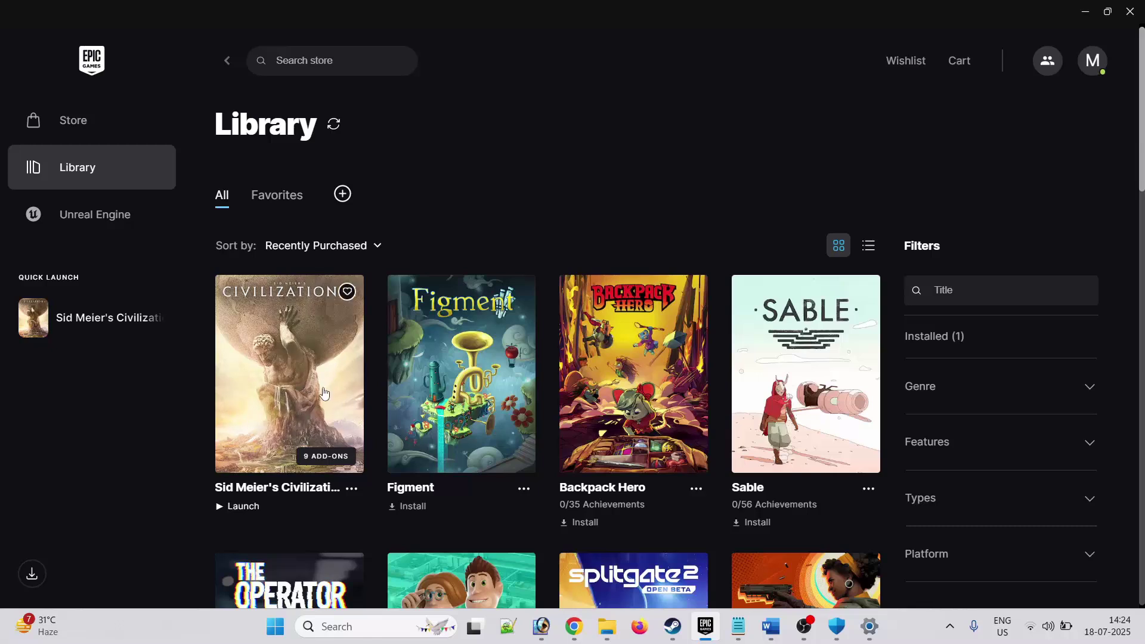
- Return to the Word fix list and highlight Fix 9, Install Microsoft Visual C++ Files
{"action": "key", "text": "alt+Tab"}
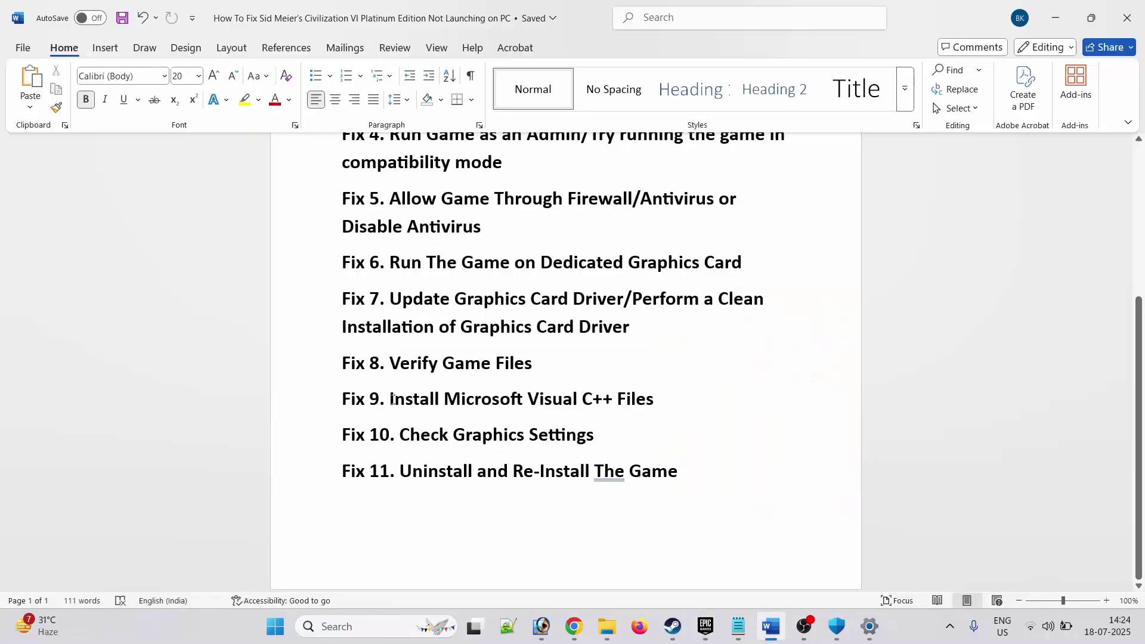
{"action": "left_click_drag", "start_coordinate": [390, 400], "coordinate": [717, 430]}
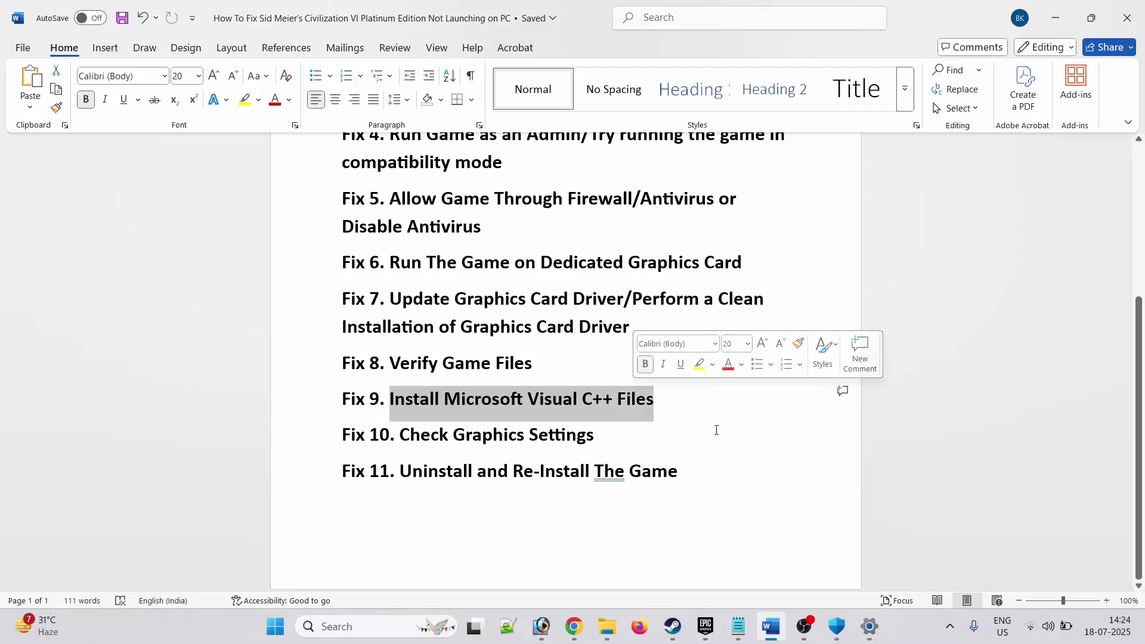
{"action": "key", "text": "Right"}
- Switch to Chrome and examine the address and the X86 and X64 download rows of the Visual C++ Redistributable page
{"action": "left_click", "coordinate": [575, 627]}
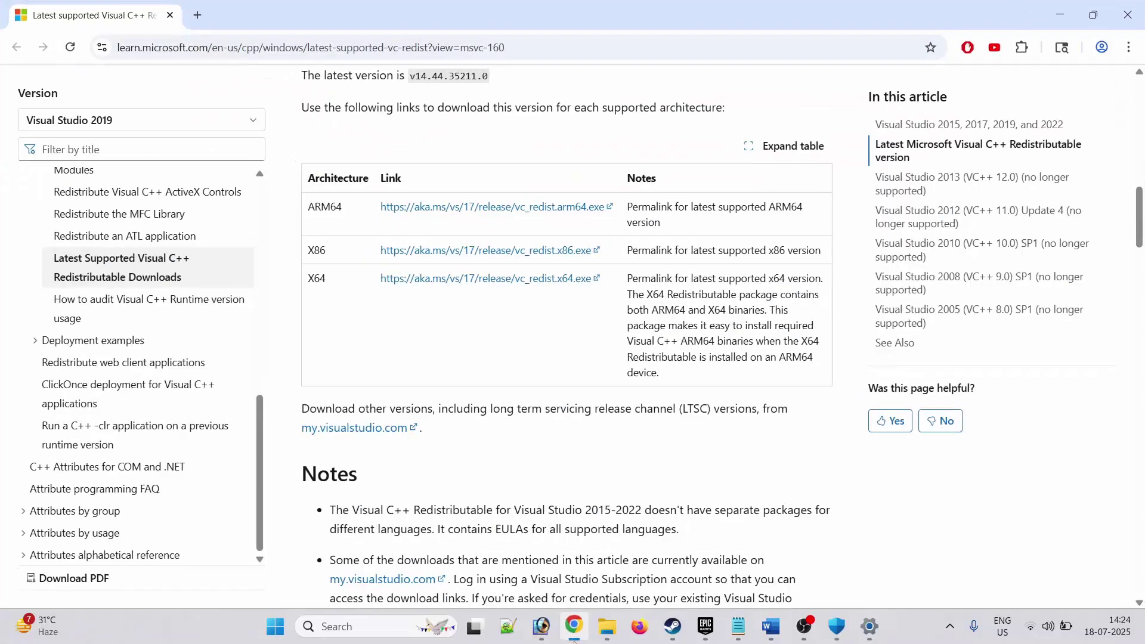
{"action": "left_click_drag", "start_coordinate": [149, 51], "coordinate": [543, 49]}
{"action": "left_click", "coordinate": [543, 49]}
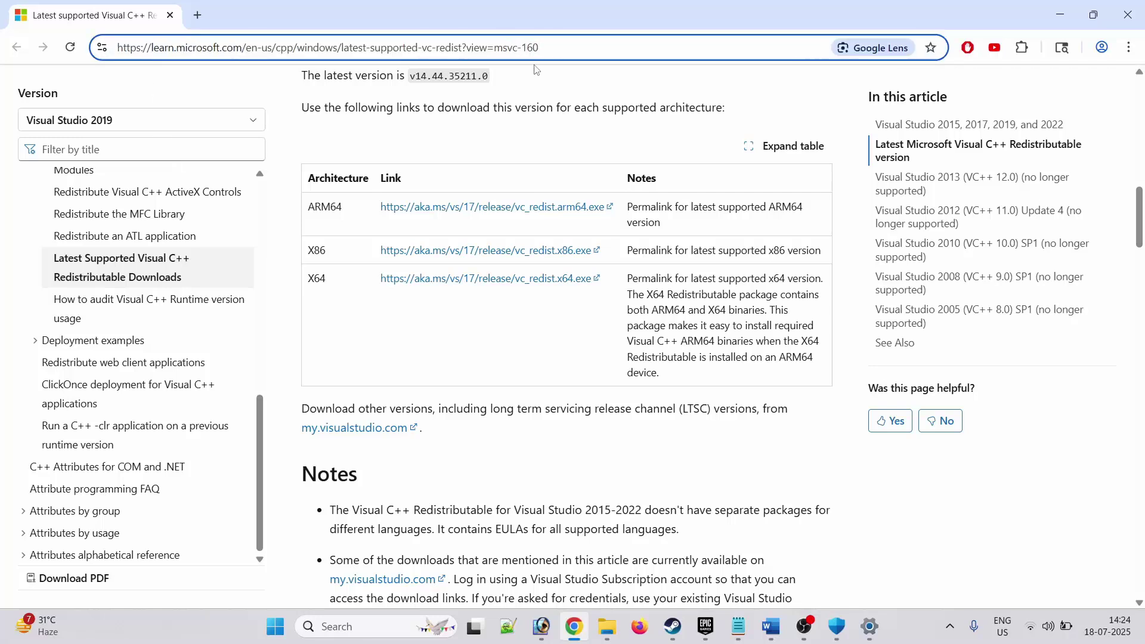
{"action": "left_click", "coordinate": [946, 494]}
{"action": "scroll", "coordinate": [586, 399], "scroll_direction": "up", "scroll_amount": 5}
{"action": "scroll", "coordinate": [586, 398], "scroll_direction": "down", "scroll_amount": 5}
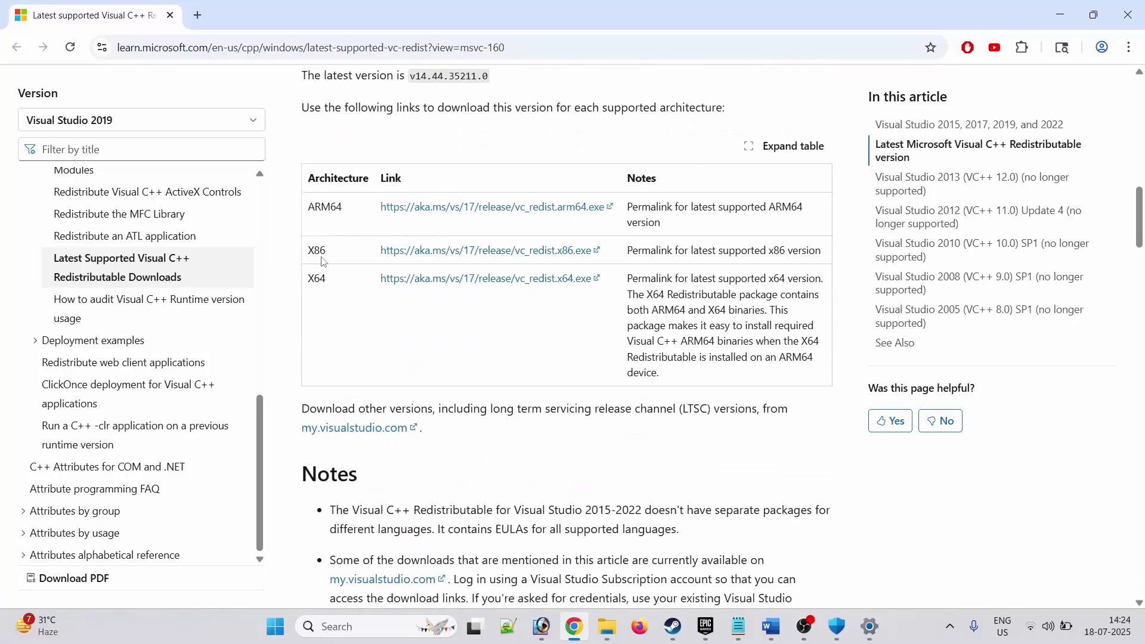
{"action": "left_click_drag", "start_coordinate": [308, 255], "coordinate": [329, 281]}
{"action": "left_click", "coordinate": [362, 306]}
- Return to the Word fix list and highlight Fix 10, Check Graphics Settings, and Fix 11, Uninstall and Re-Install The Game
{"action": "left_click", "coordinate": [705, 627]}
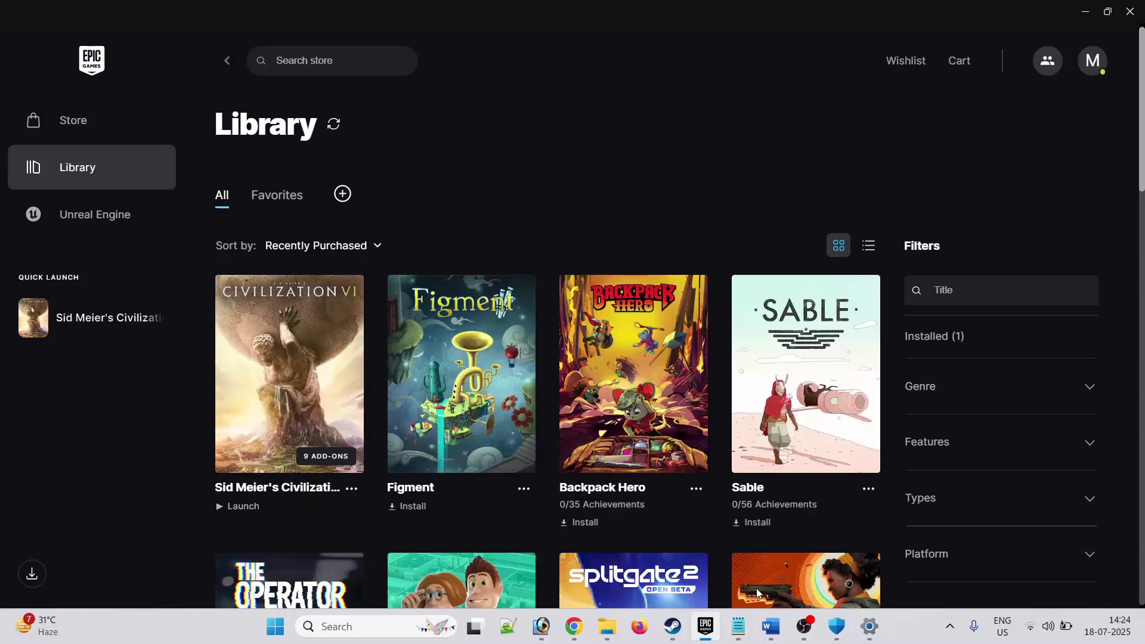
{"action": "left_click", "coordinate": [771, 627]}
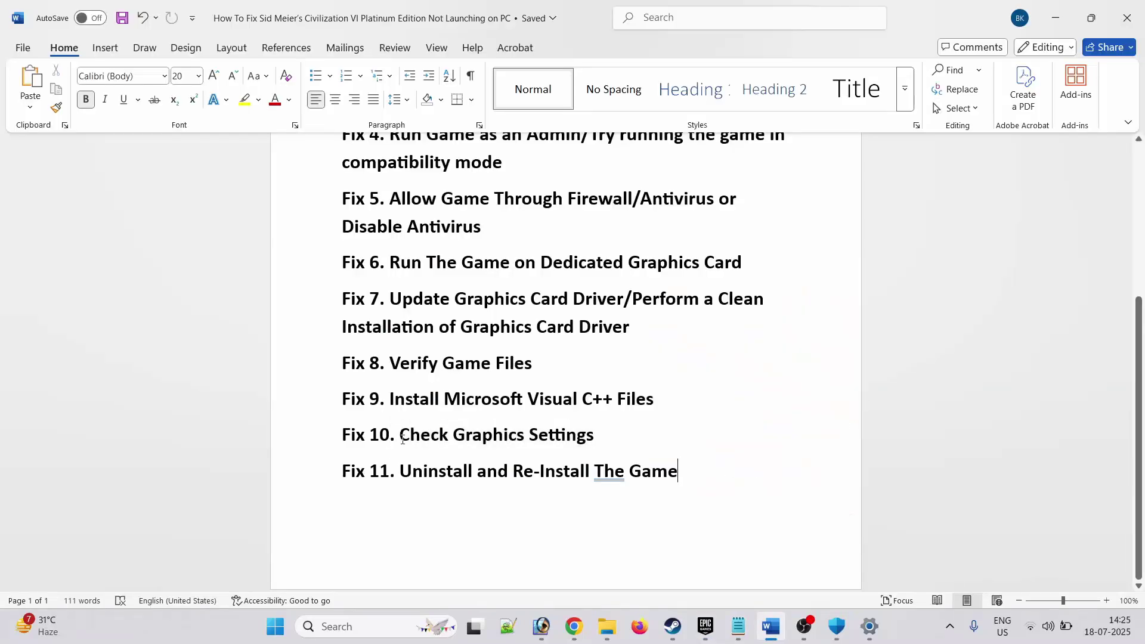
{"action": "left_click_drag", "start_coordinate": [401, 440], "coordinate": [595, 437]}
{"action": "key", "text": "Right"}
{"action": "left_click_drag", "start_coordinate": [424, 471], "coordinate": [677, 471]}
{"action": "left_click", "coordinate": [559, 511]}
- Switch to the Epic Games library and show the game options of Sid Meier's Civilization VI that include Uninstall
{"action": "left_click", "coordinate": [705, 626]}
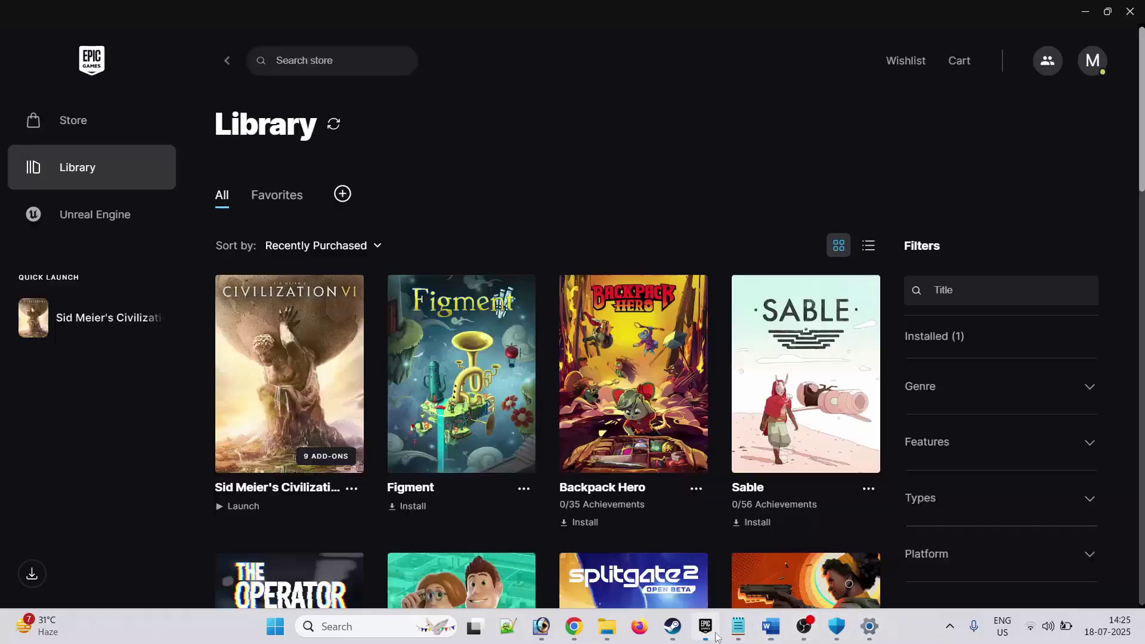
{"action": "left_click", "coordinate": [352, 489]}
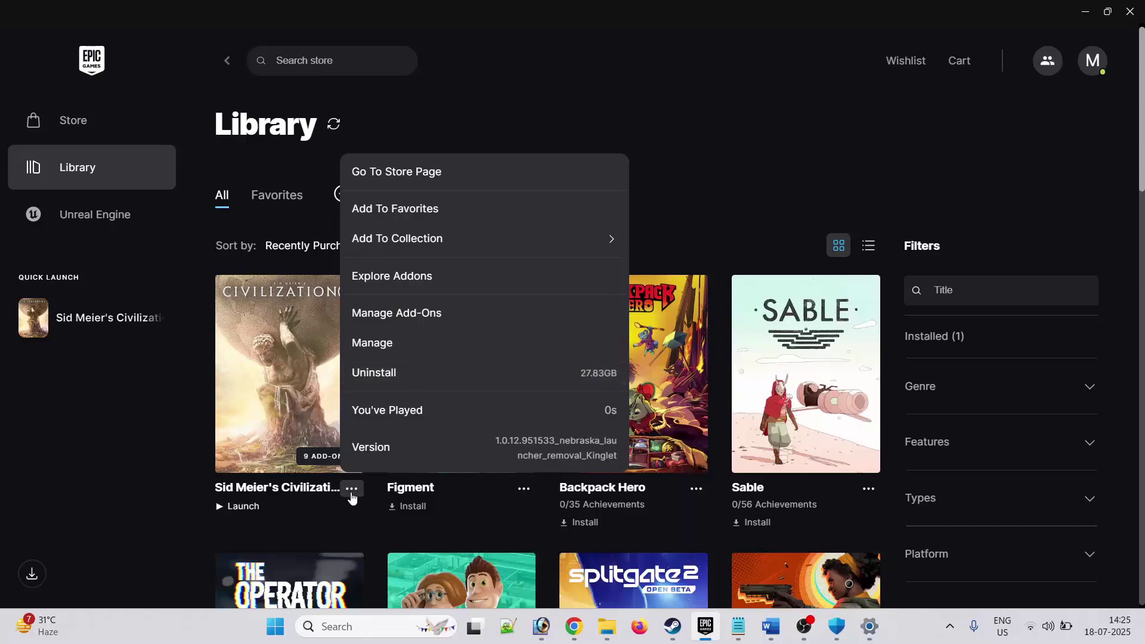
{"action": "left_click", "coordinate": [354, 494]}
{"action": "left_click", "coordinate": [353, 491]}
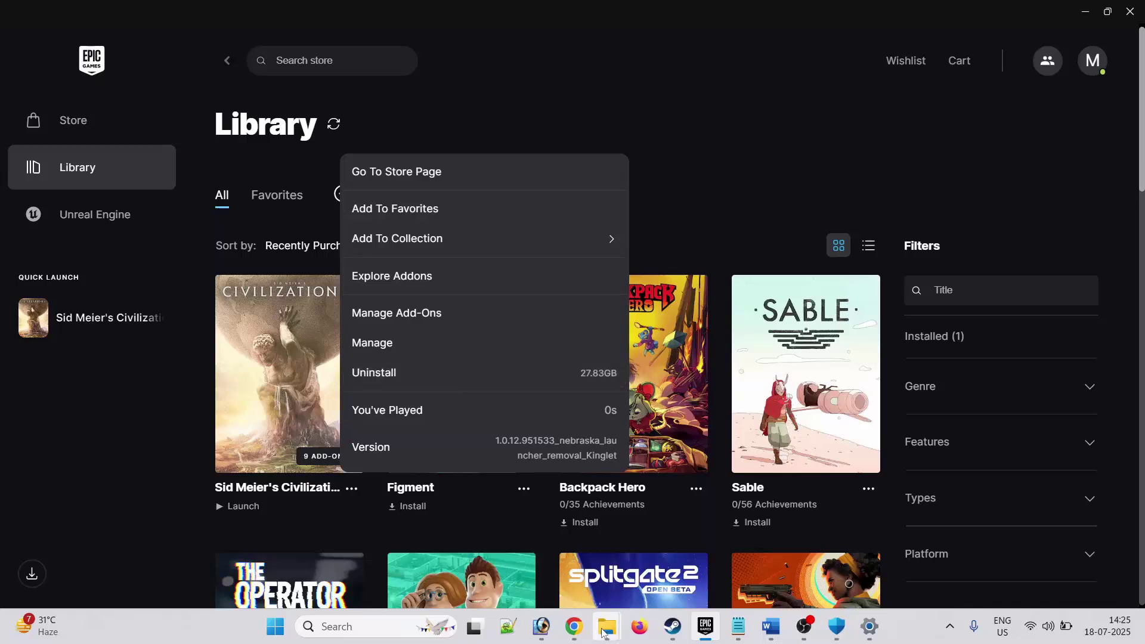
- View the SidMeiersCivilizationVI folder inside Program Files\Epic Games in File Explorer, and return to the Epic Games library, closing the game's options
{"action": "mouse_move", "coordinate": [608, 627]}
{"action": "left_click", "coordinate": [687, 543]}
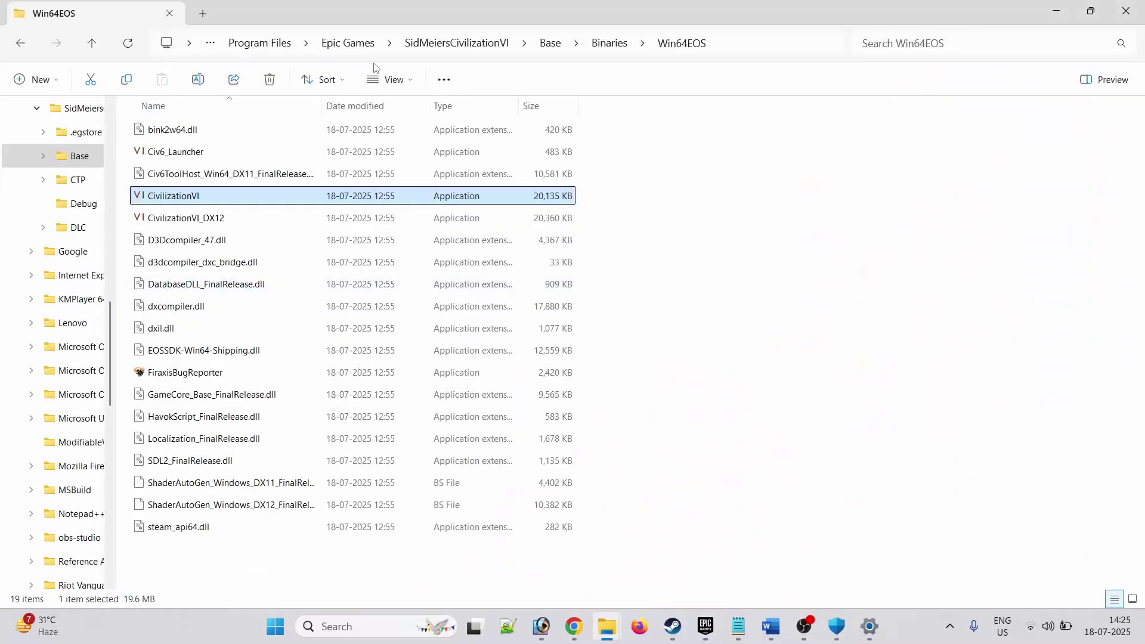
{"action": "left_click", "coordinate": [343, 43]}
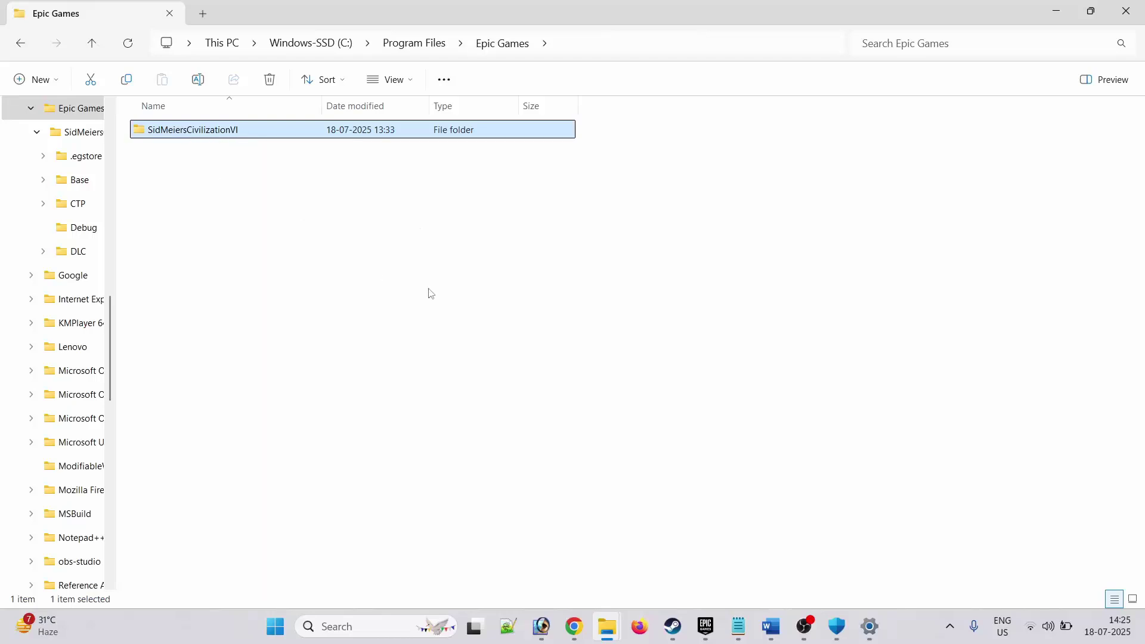
{"action": "key", "text": "alt+Tab"}
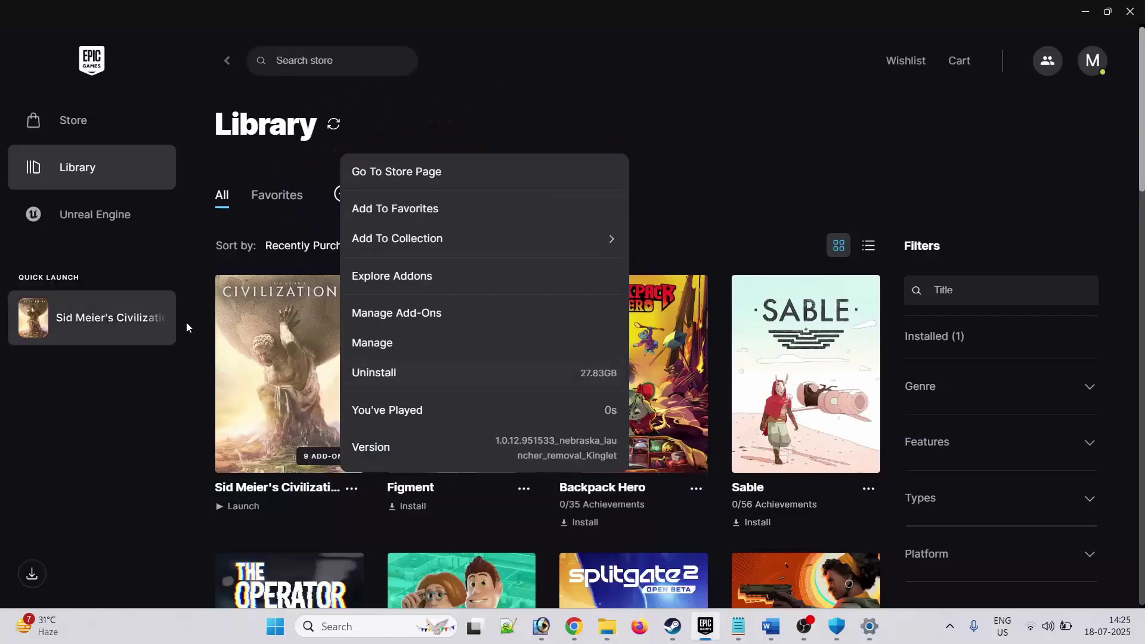
{"action": "left_click", "coordinate": [136, 382]}
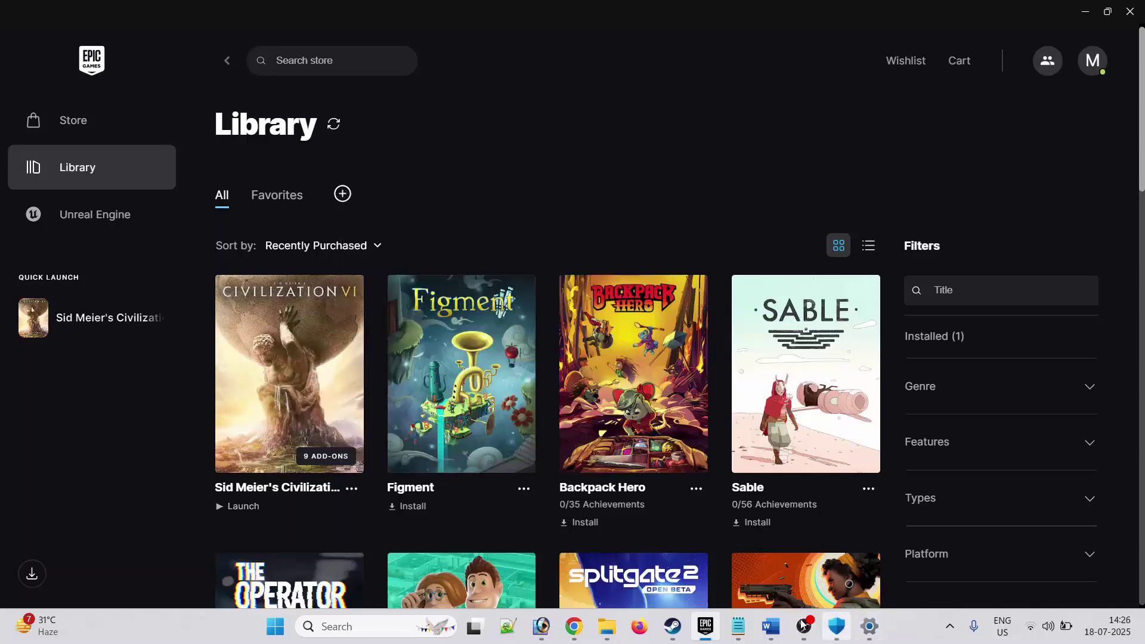